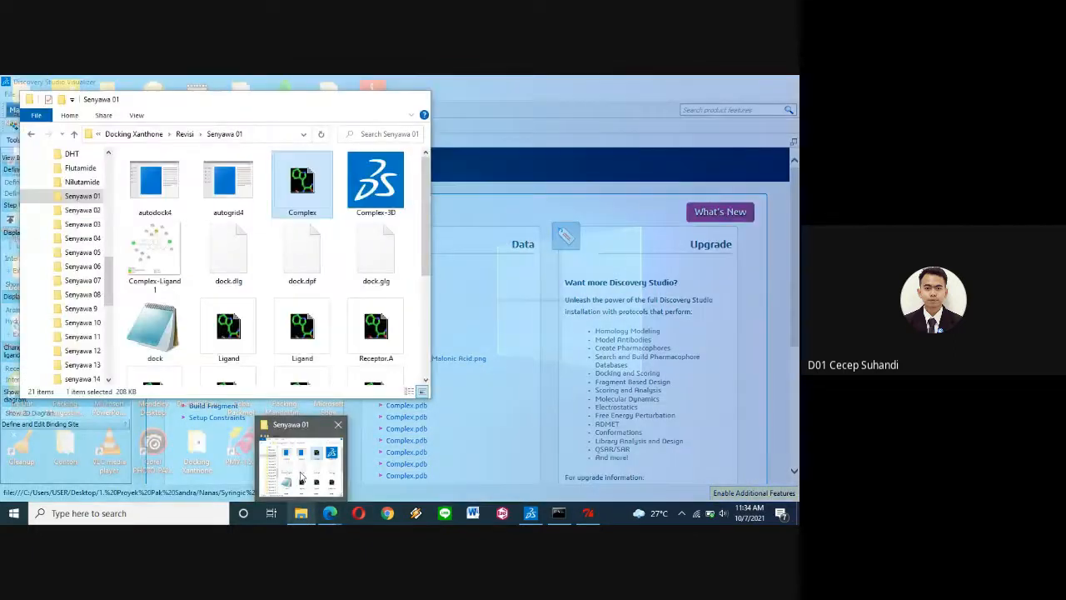
Step: Browse to the Bicalutamide folder inside Docking Xanthone\Revisi in File Explorer and select the Complex file
{"action": "left_click", "coordinate": [305, 454]}
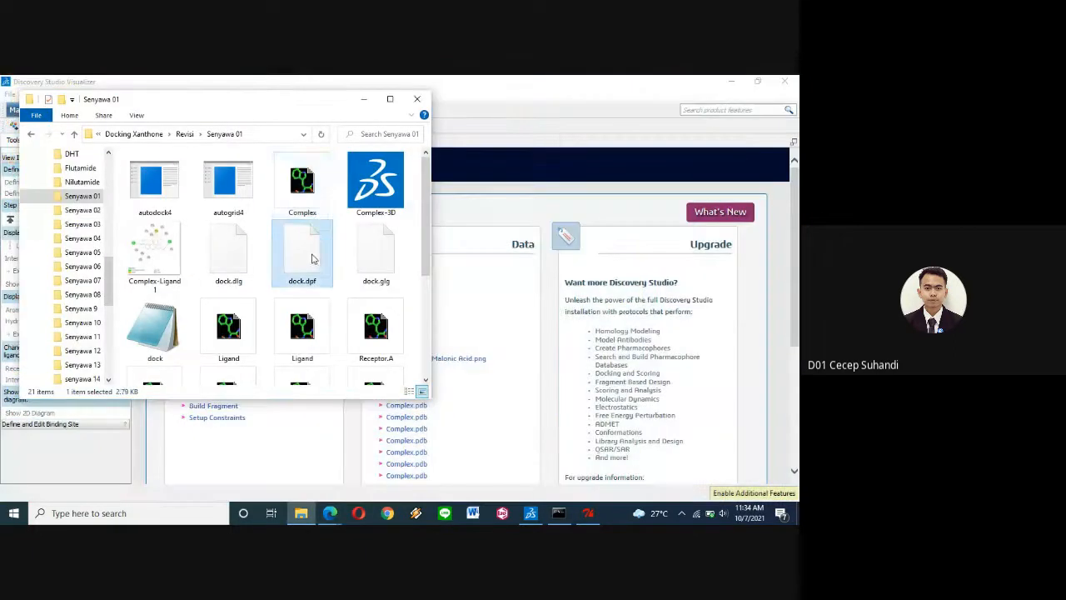
{"action": "left_click", "coordinate": [308, 178]}
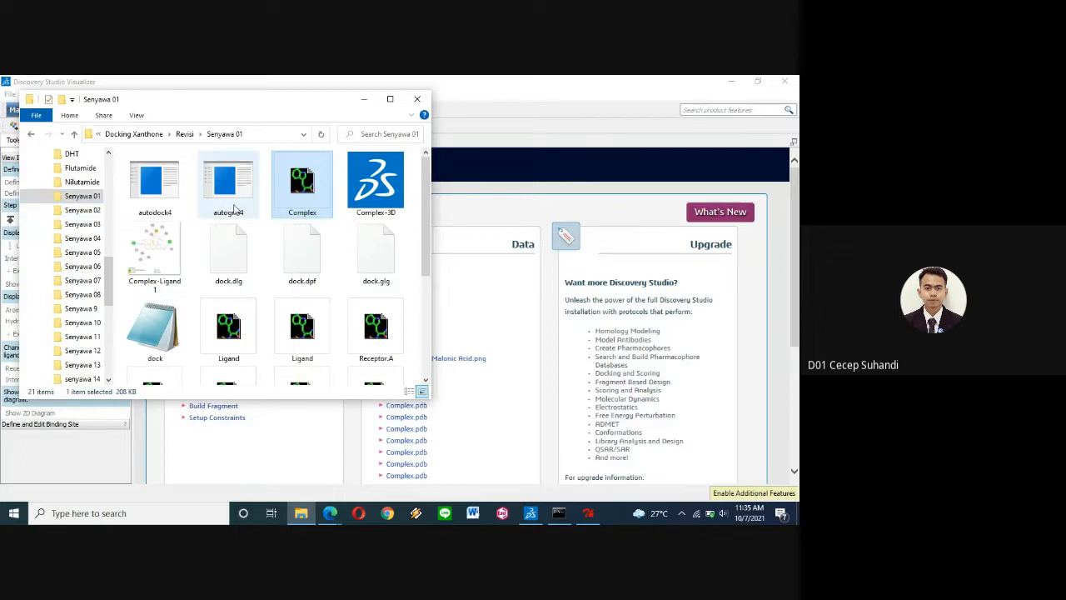
{"action": "left_click", "coordinate": [254, 136]}
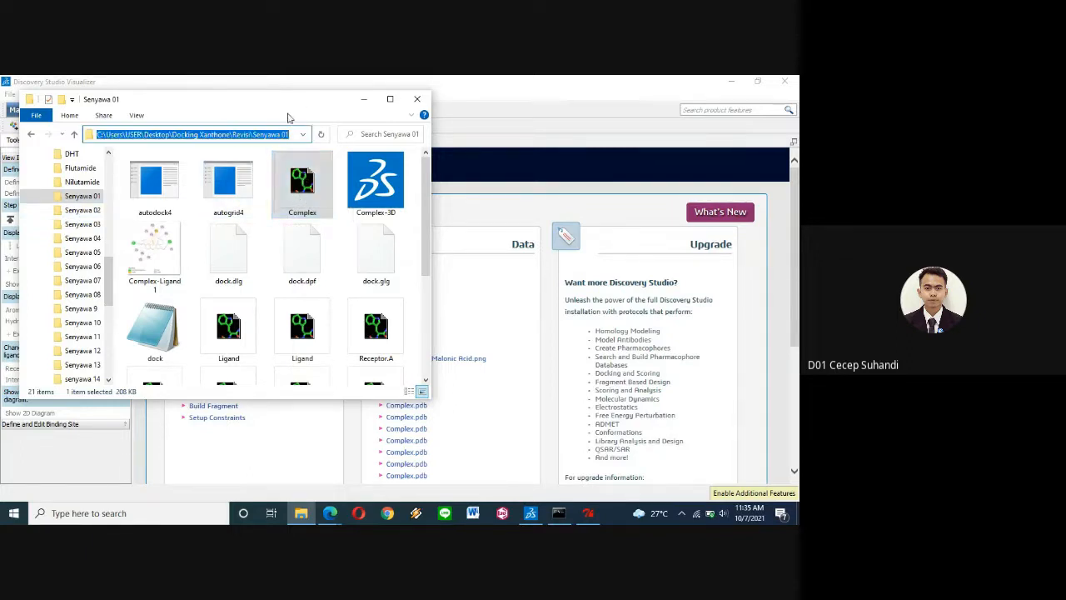
{"action": "scroll", "coordinate": [106, 270], "scroll_direction": "down", "scroll_amount": 3}
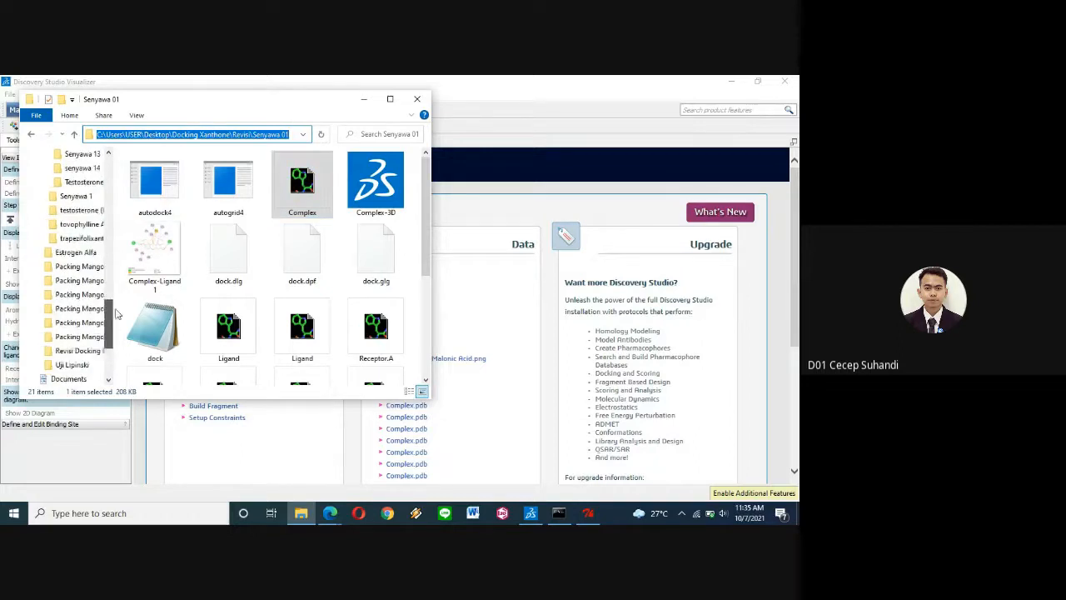
{"action": "scroll", "coordinate": [100, 275], "scroll_direction": "up", "scroll_amount": 5}
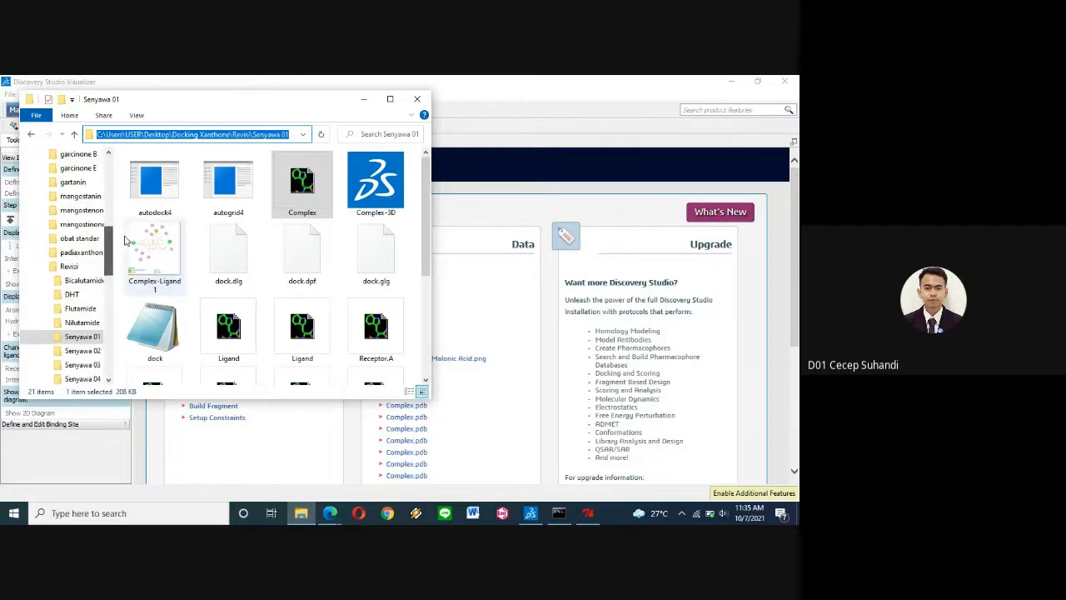
{"action": "left_click", "coordinate": [90, 283]}
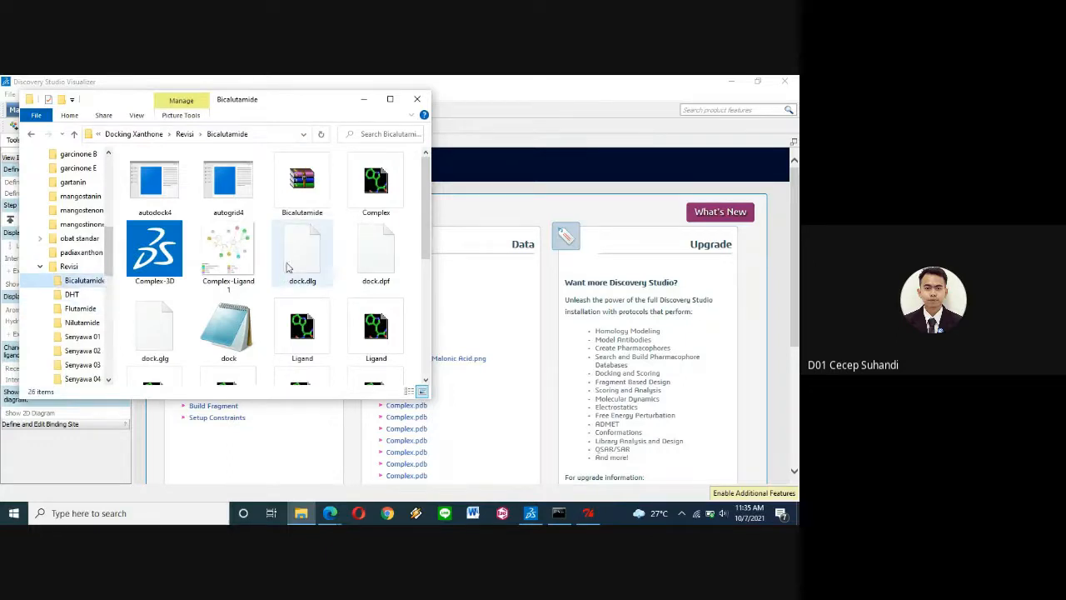
{"action": "left_click", "coordinate": [371, 208]}
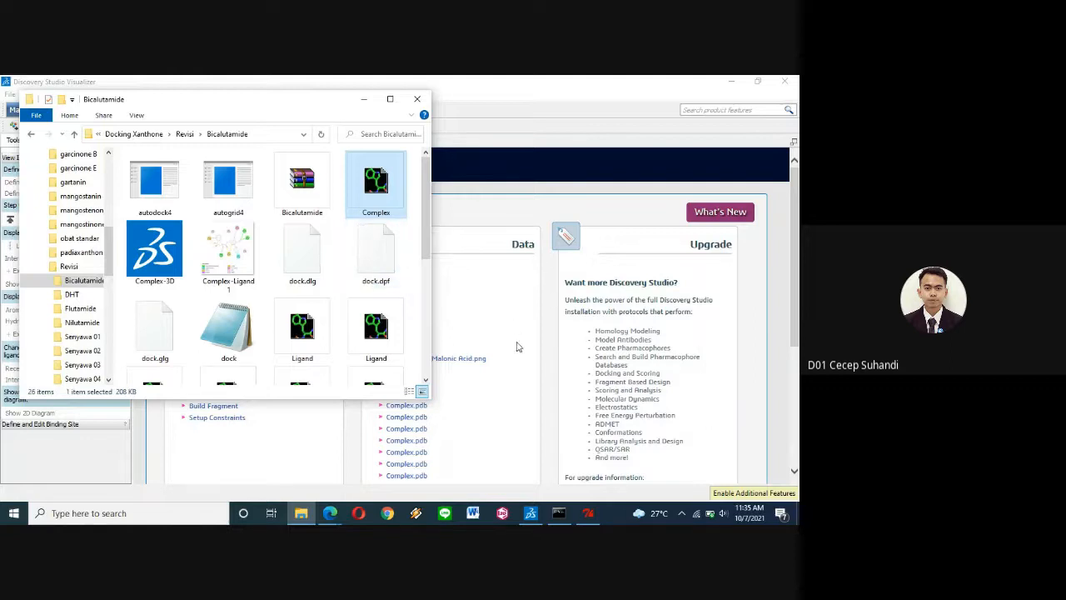
Step: Load the Complex file from the Bicalutamide folder into Discovery Studio Visualizer
{"action": "left_click", "coordinate": [561, 90]}
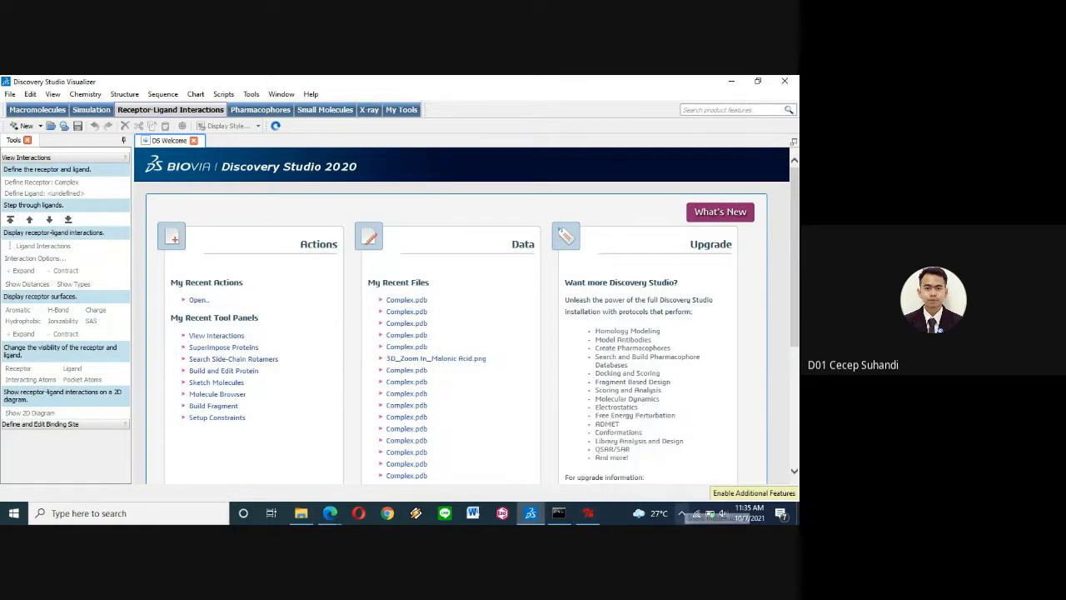
{"action": "mouse_move", "coordinate": [588, 513]}
{"action": "mouse_move", "coordinate": [582, 483]}
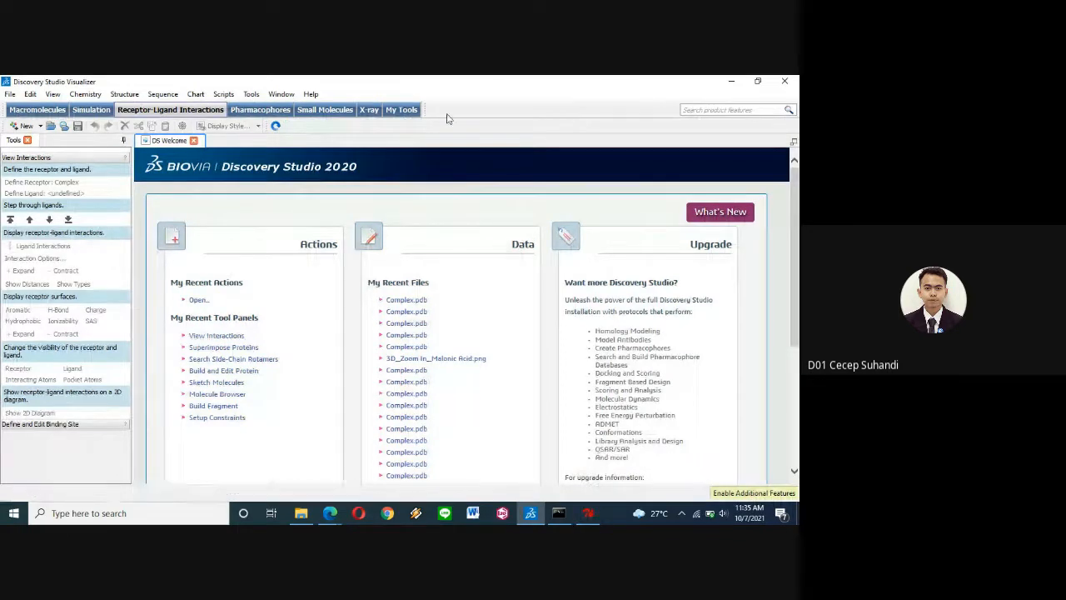
{"action": "mouse_move", "coordinate": [302, 508]}
{"action": "left_click", "coordinate": [303, 464]}
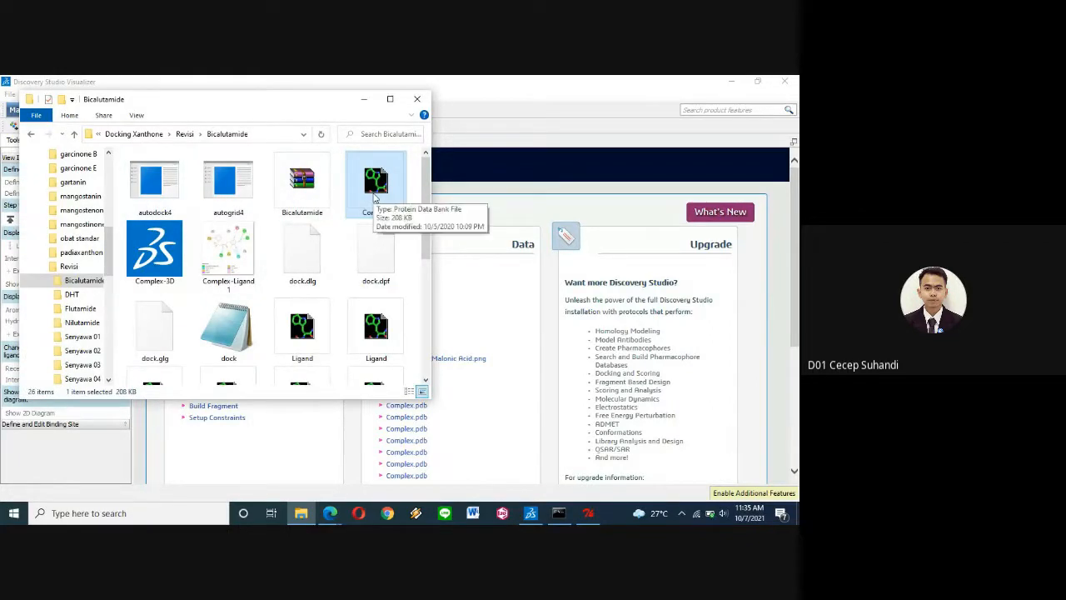
{"action": "left_click_drag", "start_coordinate": [374, 197], "coordinate": [514, 330]}
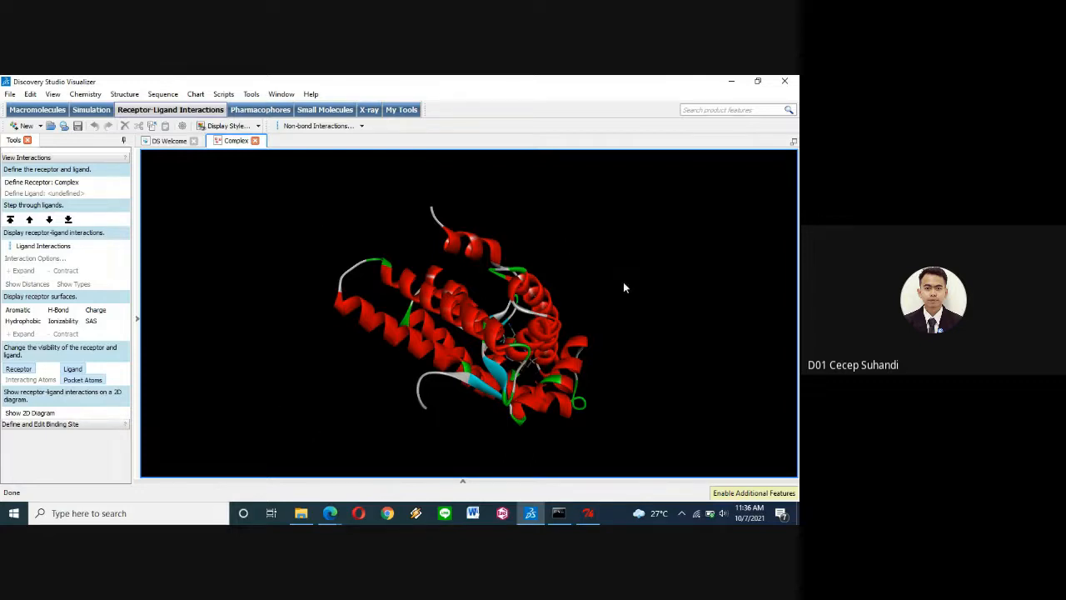
Step: Show the hierarchy of the complex's components and define Complex as the receptor
{"action": "left_click_drag", "start_coordinate": [660, 332], "coordinate": [437, 299]}
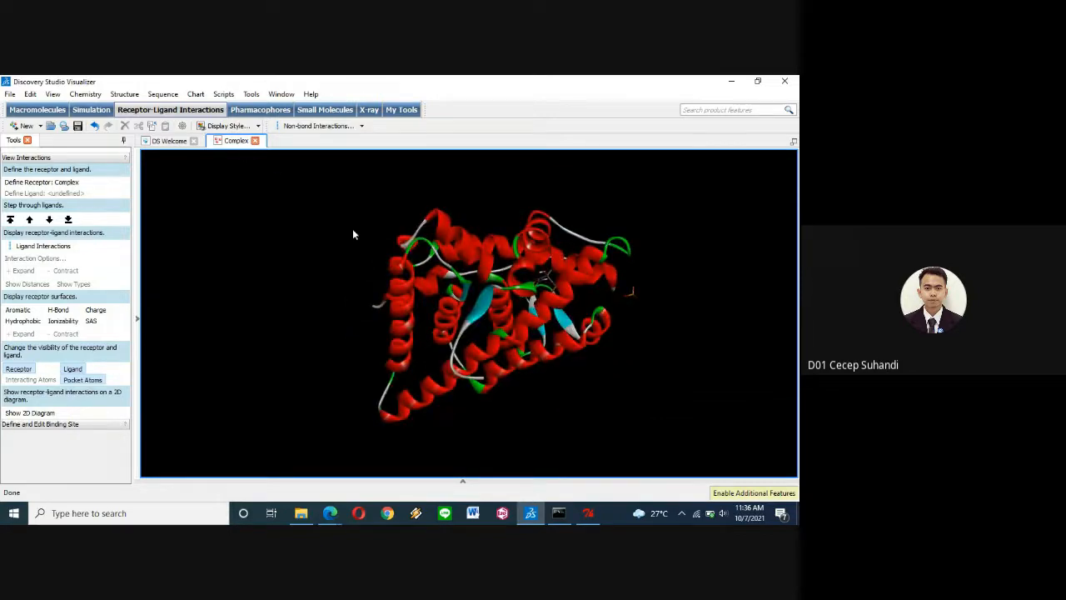
{"action": "mouse_move", "coordinate": [607, 356]}
{"action": "left_mouse_down"}
{"action": "mouse_move", "coordinate": [637, 352]}
{"action": "mouse_move", "coordinate": [655, 285]}
{"action": "mouse_move", "coordinate": [703, 308]}
{"action": "mouse_move", "coordinate": [598, 341]}
{"action": "left_mouse_up"}
{"action": "left_click", "coordinate": [137, 318]}
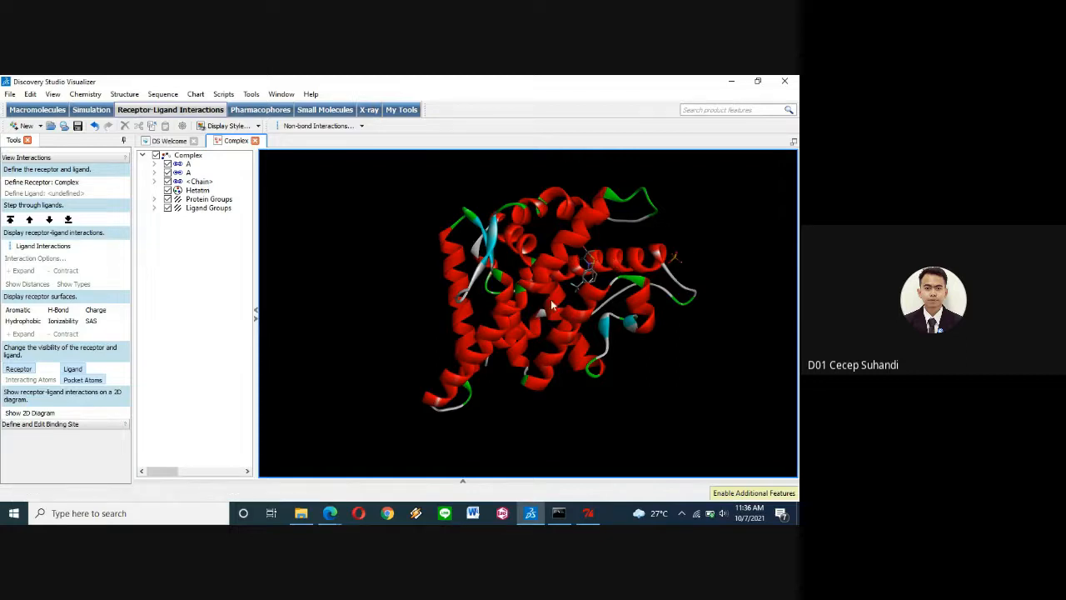
{"action": "left_click", "coordinate": [67, 183]}
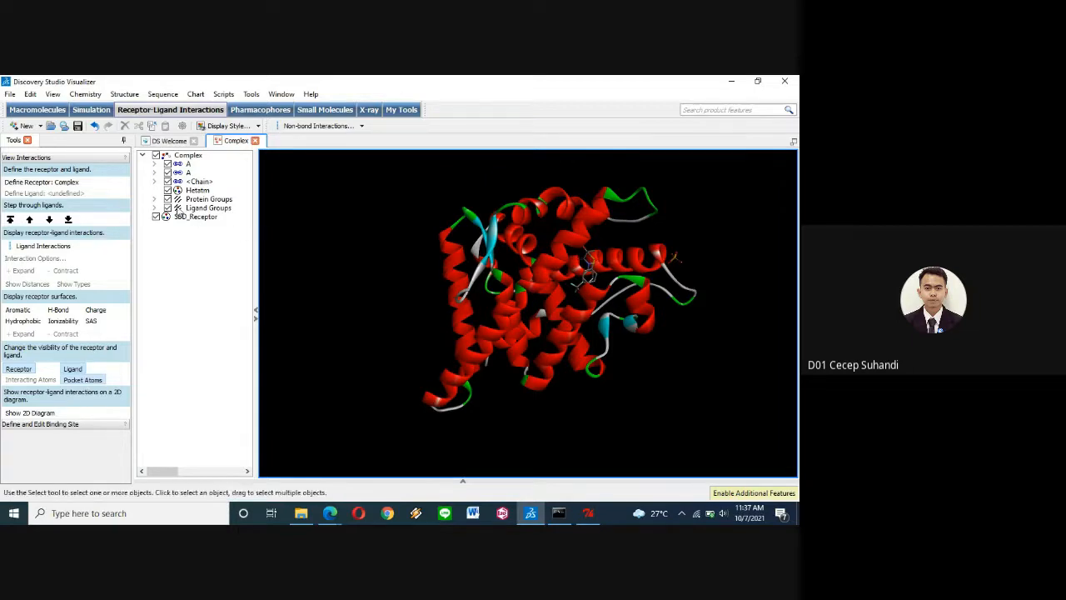
Step: Inspect the ligand by highlighting Ligand Groups and temporarily hiding Protein Groups, then show the protein again
{"action": "left_click", "coordinate": [179, 208]}
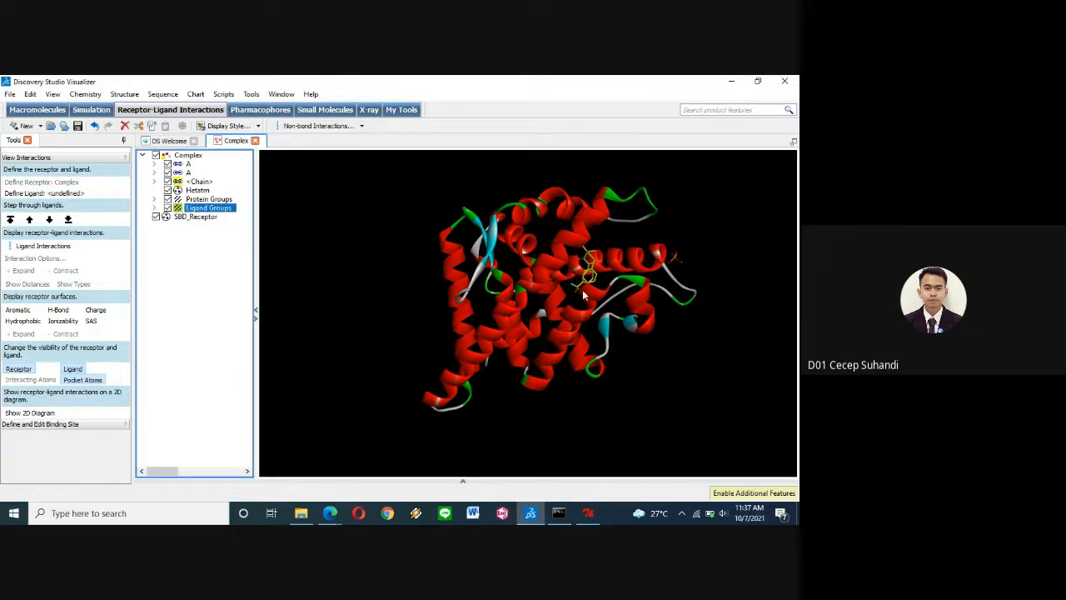
{"action": "left_click", "coordinate": [319, 221]}
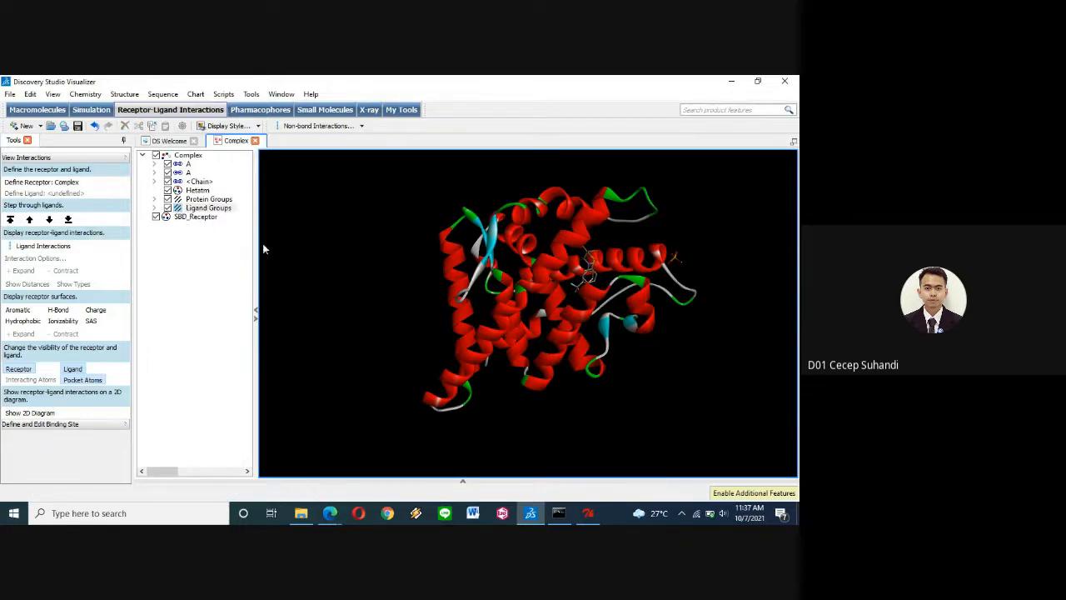
{"action": "left_click", "coordinate": [168, 199]}
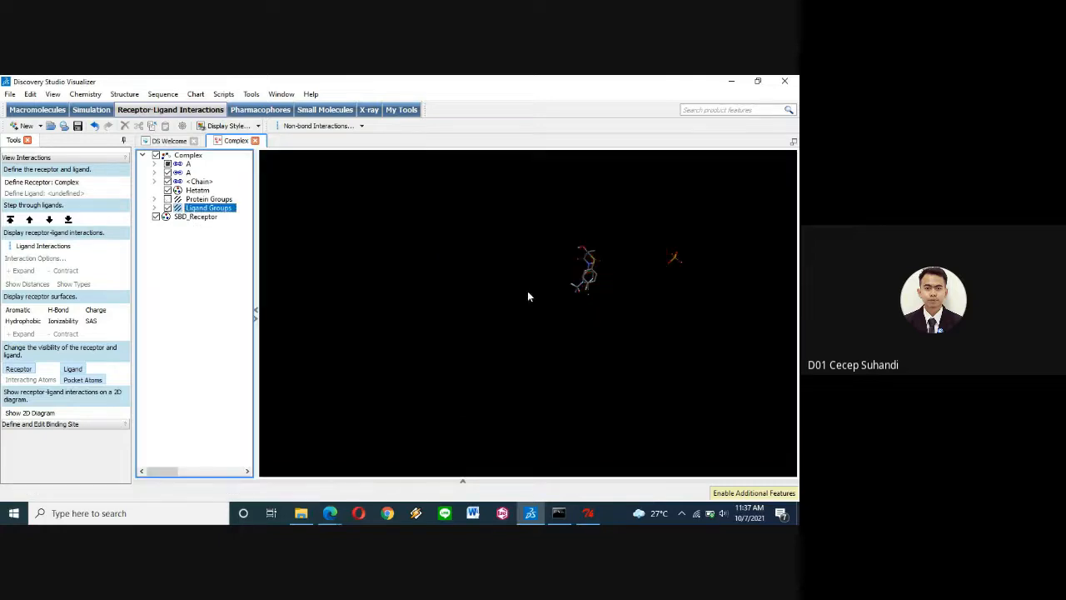
{"action": "mouse_move", "coordinate": [541, 304]}
{"action": "left_mouse_down"}
{"action": "mouse_move", "coordinate": [628, 325]}
{"action": "mouse_move", "coordinate": [630, 274]}
{"action": "mouse_move", "coordinate": [563, 233]}
{"action": "mouse_move", "coordinate": [538, 261]}
{"action": "mouse_move", "coordinate": [545, 306]}
{"action": "left_mouse_up"}
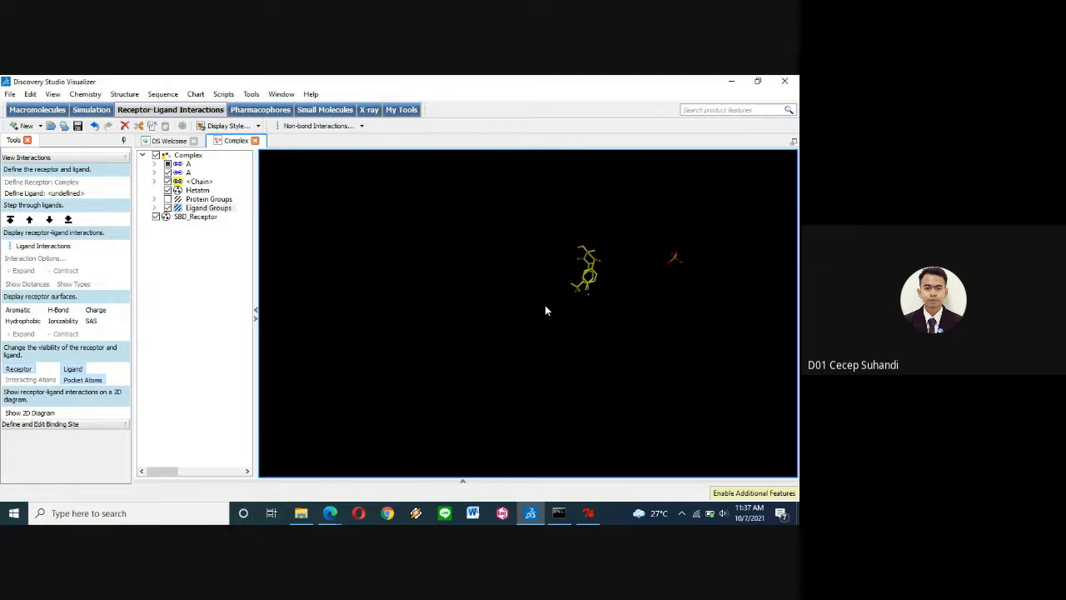
{"action": "left_click", "coordinate": [535, 310]}
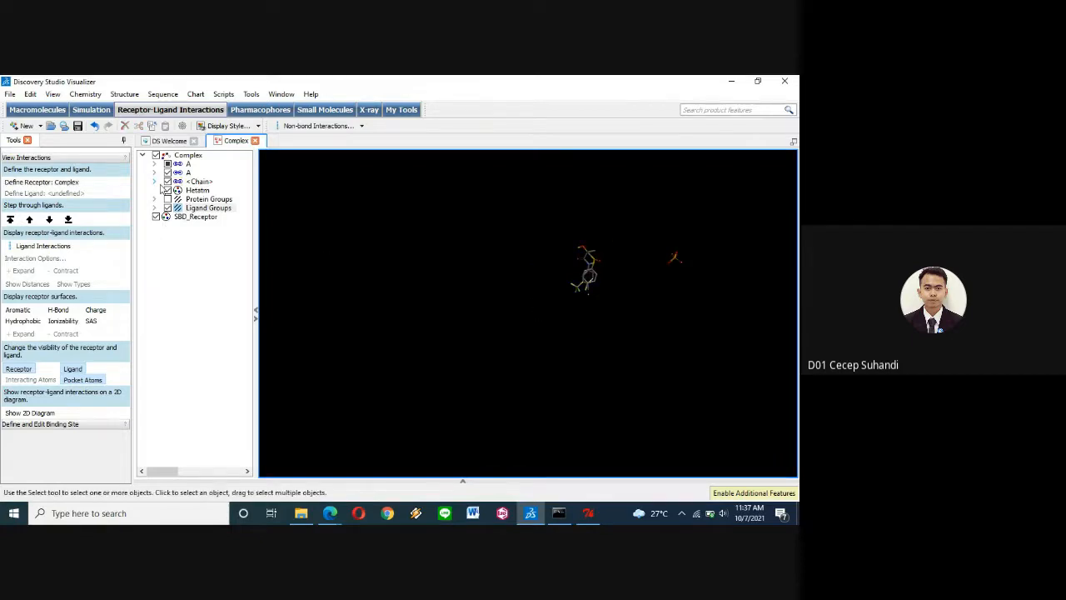
{"action": "left_click", "coordinate": [167, 200]}
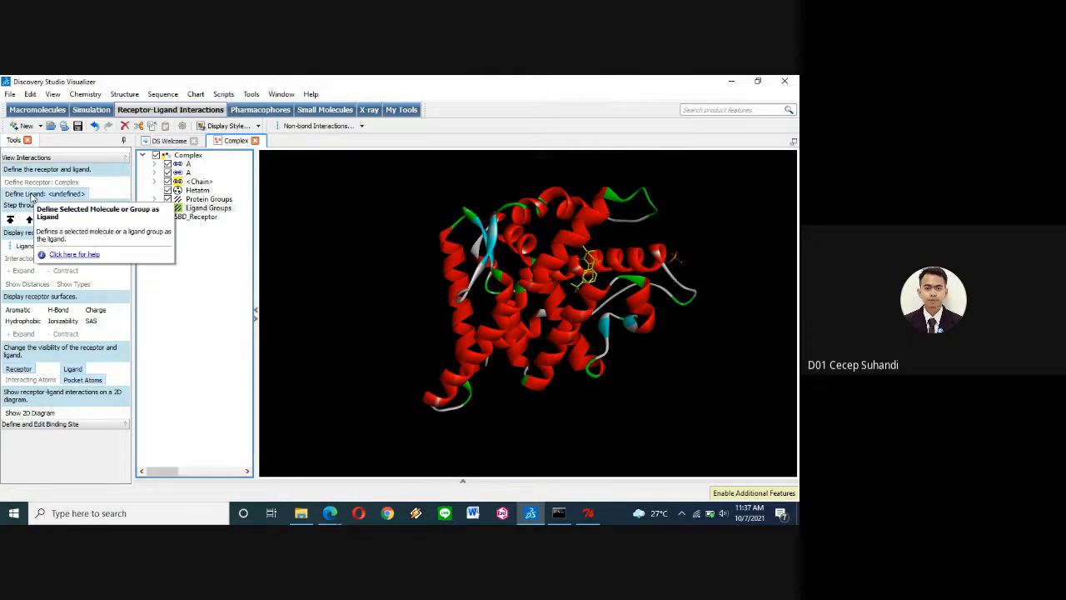
Step: Define the selected Ligand Groups as the ligand and display its interactions with the receptor
{"action": "left_click", "coordinate": [33, 194]}
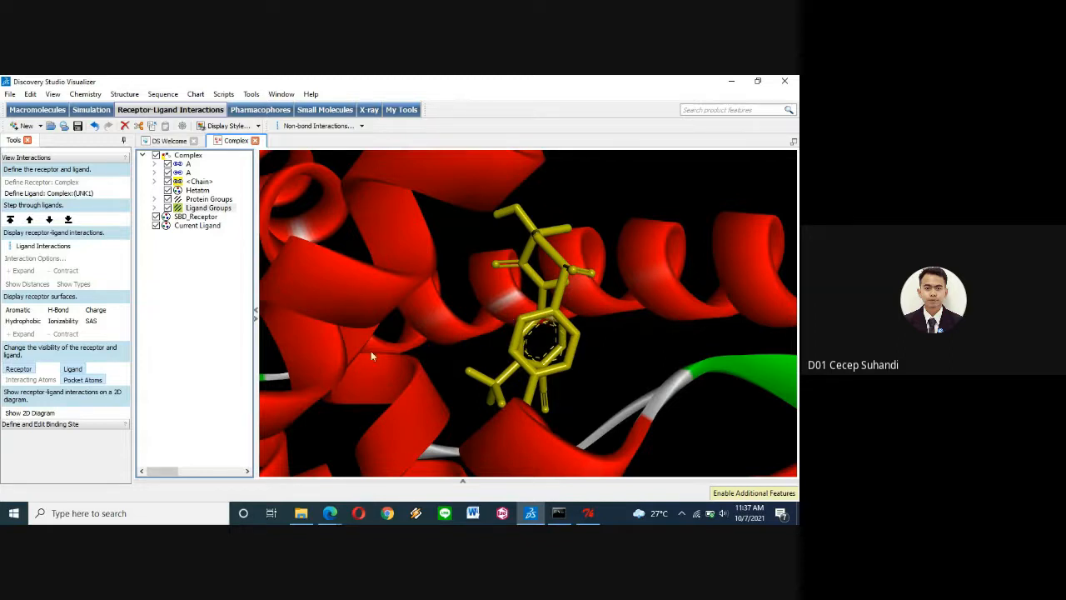
{"action": "left_click", "coordinate": [42, 247]}
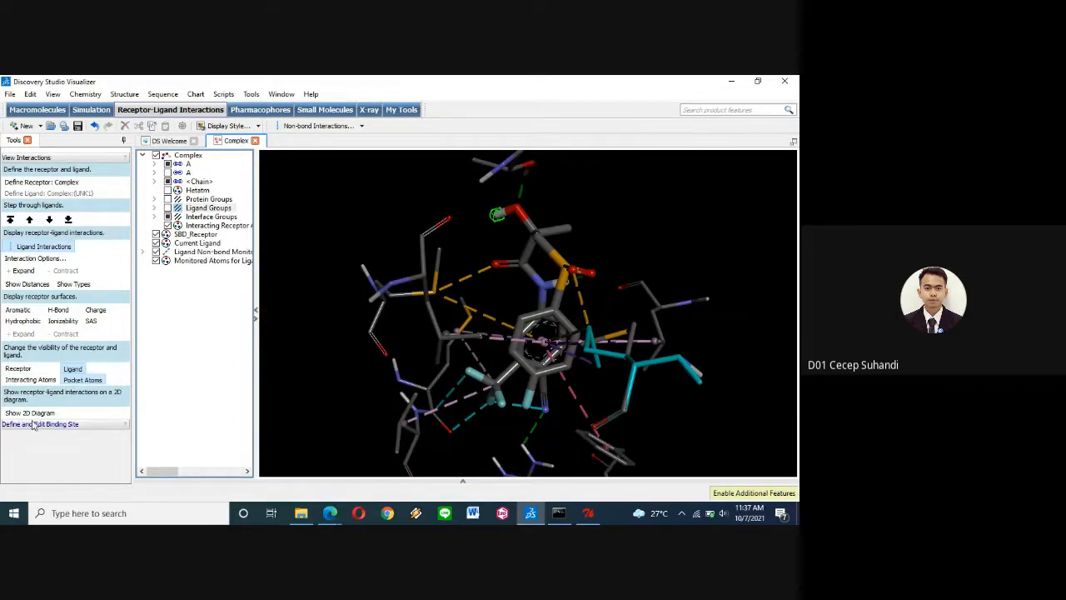
Step: Generate the 2D diagram of the receptor-ligand interactions and maximize its window
{"action": "left_click", "coordinate": [29, 413]}
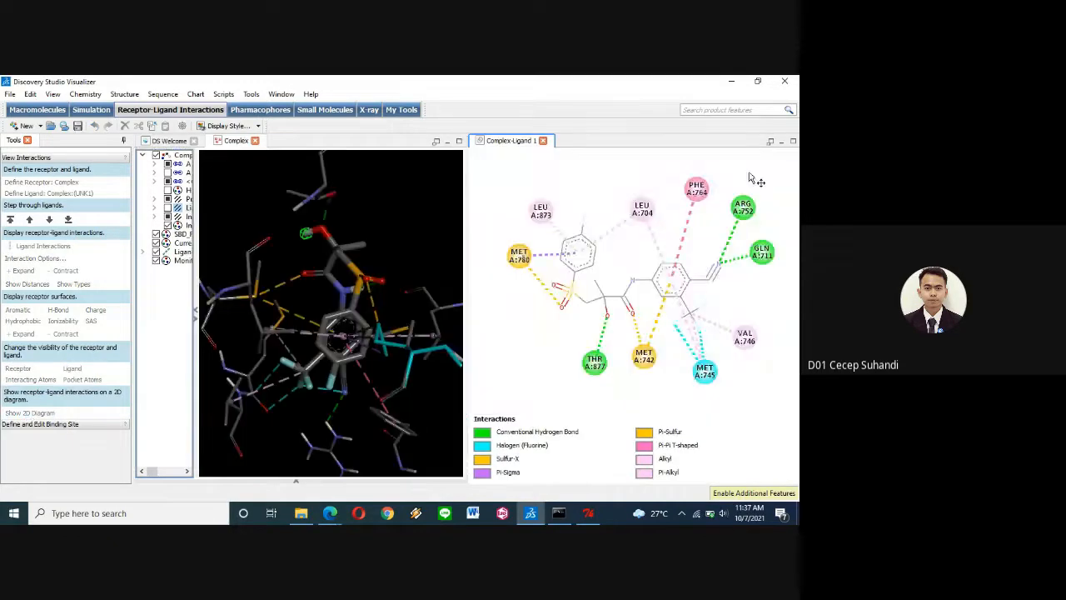
{"action": "left_click", "coordinate": [794, 142]}
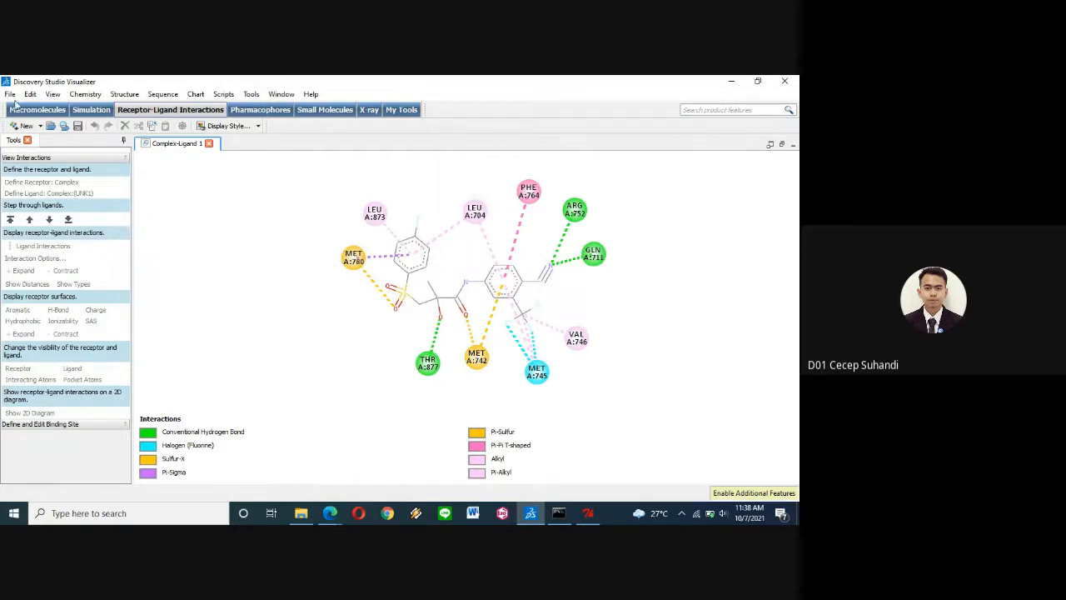
Step: Save the 2D diagram as image Complex-Ligand 1 in Revisi\Bicalutamide, replacing the existing file, at 1137 by 569 pixels
{"action": "left_click", "coordinate": [10, 94]}
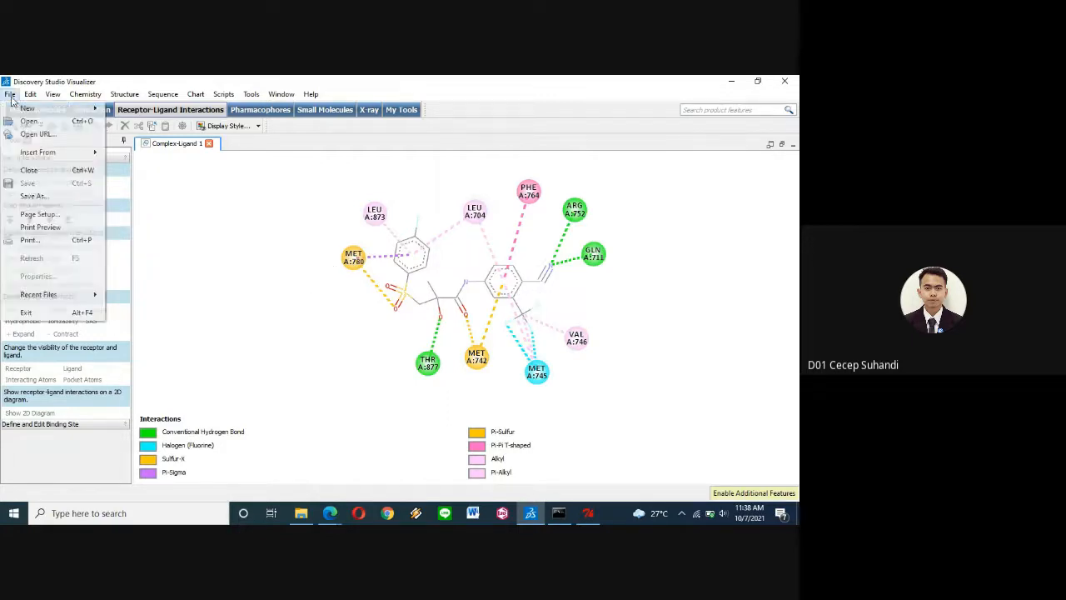
{"action": "left_click", "coordinate": [29, 196]}
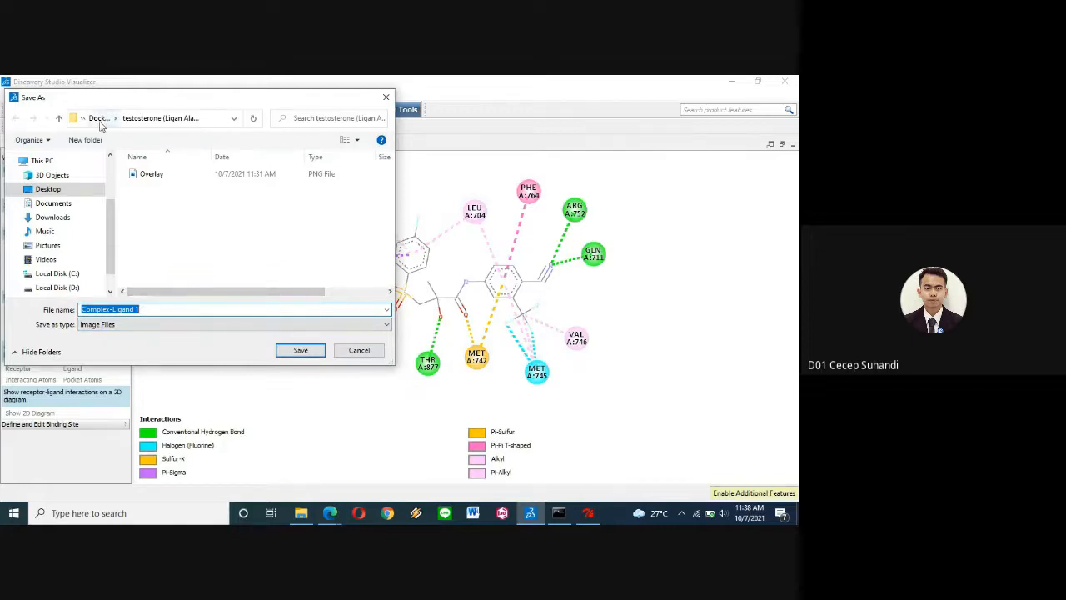
{"action": "left_click", "coordinate": [17, 191]}
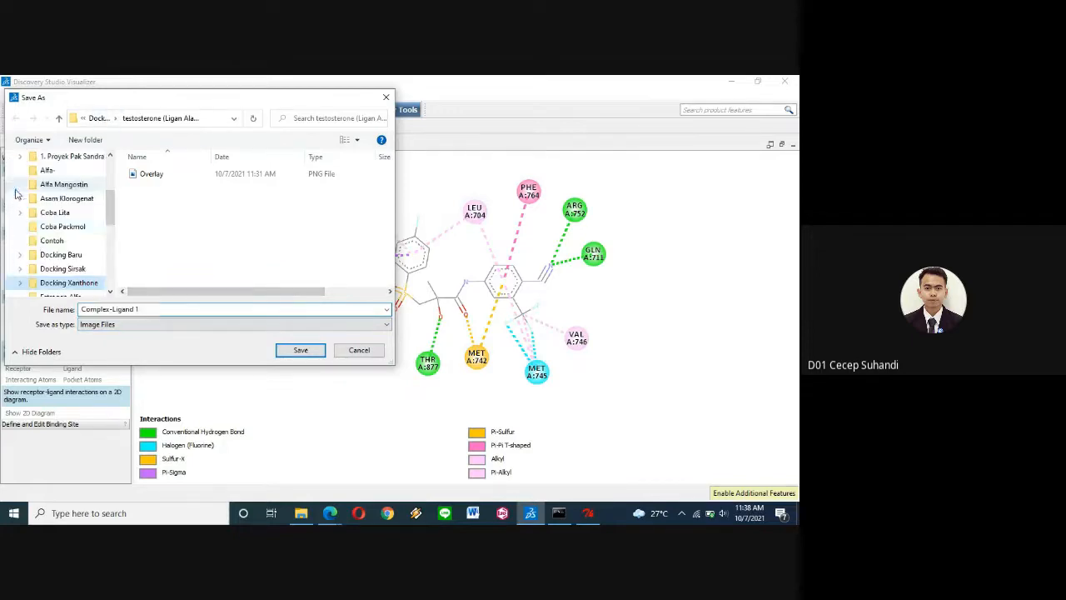
{"action": "scroll", "coordinate": [20, 237], "scroll_direction": "down", "scroll_amount": 1}
{"action": "left_click", "coordinate": [18, 242]}
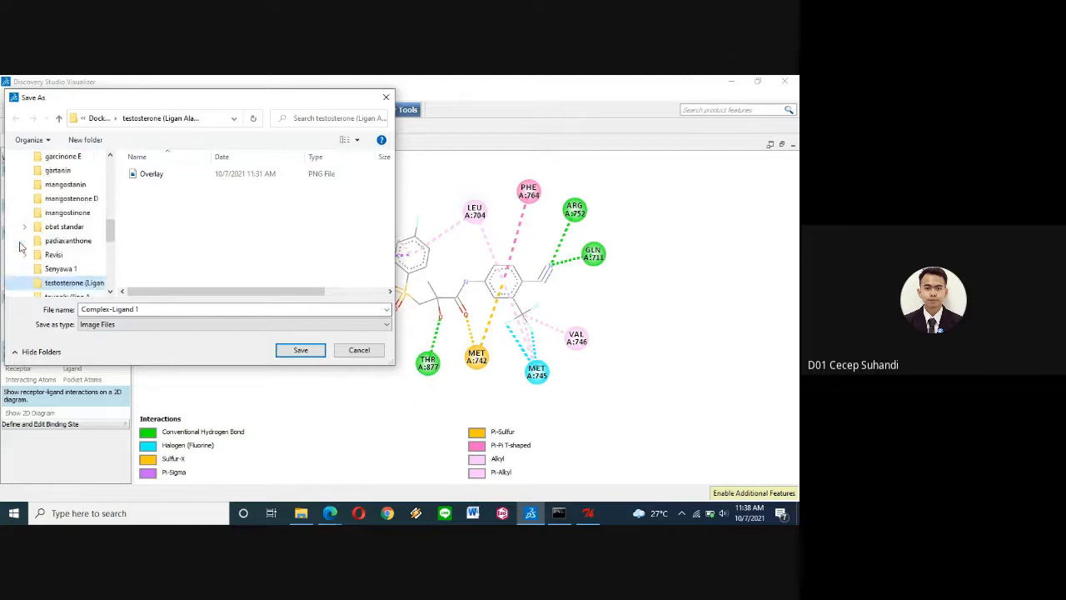
{"action": "left_click", "coordinate": [24, 255]}
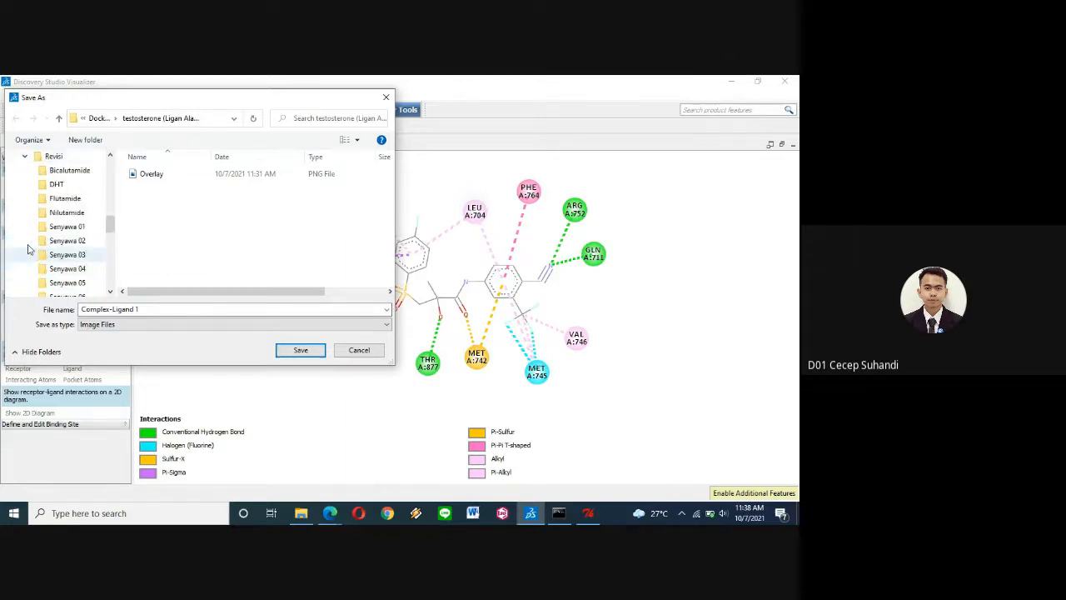
{"action": "left_click", "coordinate": [69, 170]}
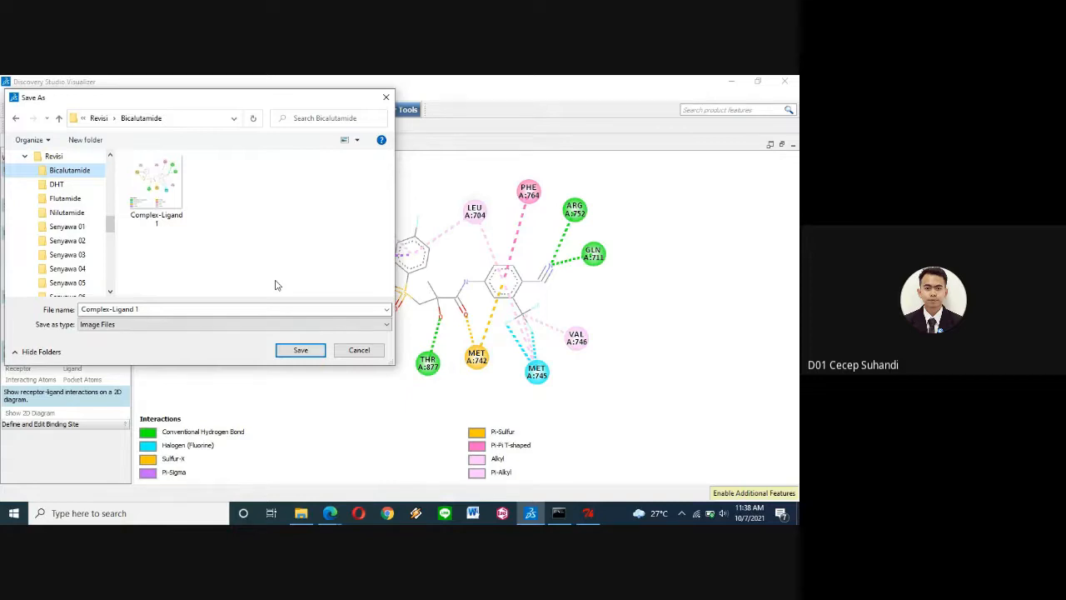
{"action": "left_click", "coordinate": [300, 350]}
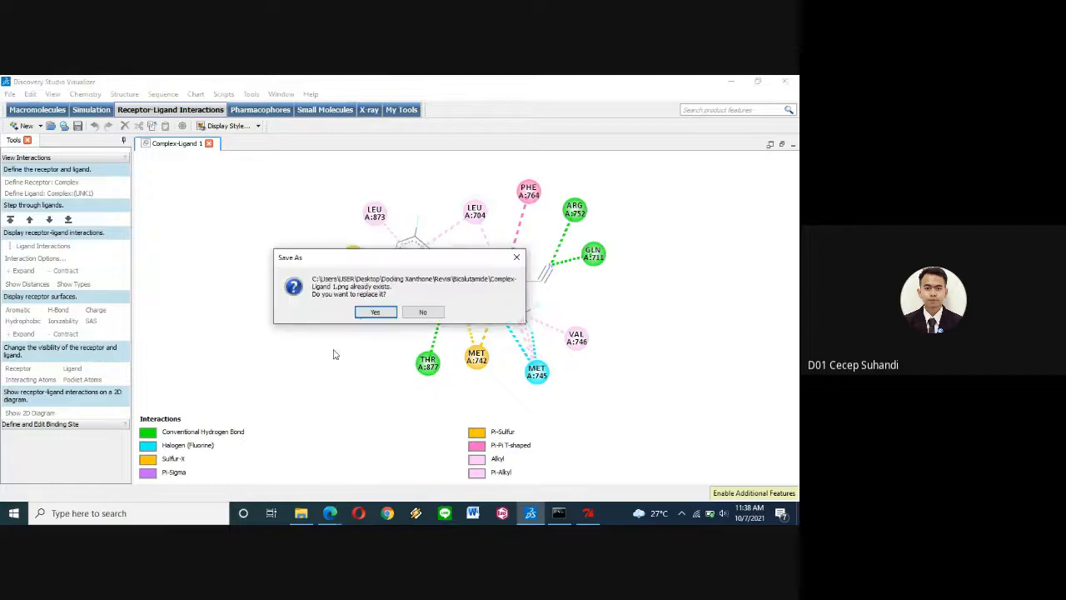
{"action": "left_click", "coordinate": [371, 313]}
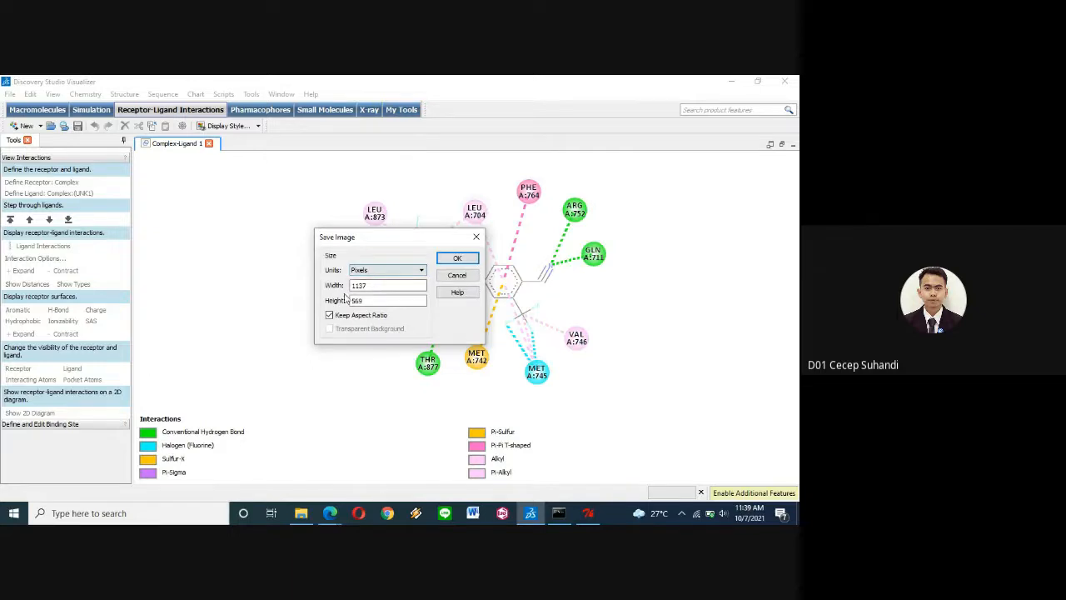
{"action": "left_click", "coordinate": [457, 258]}
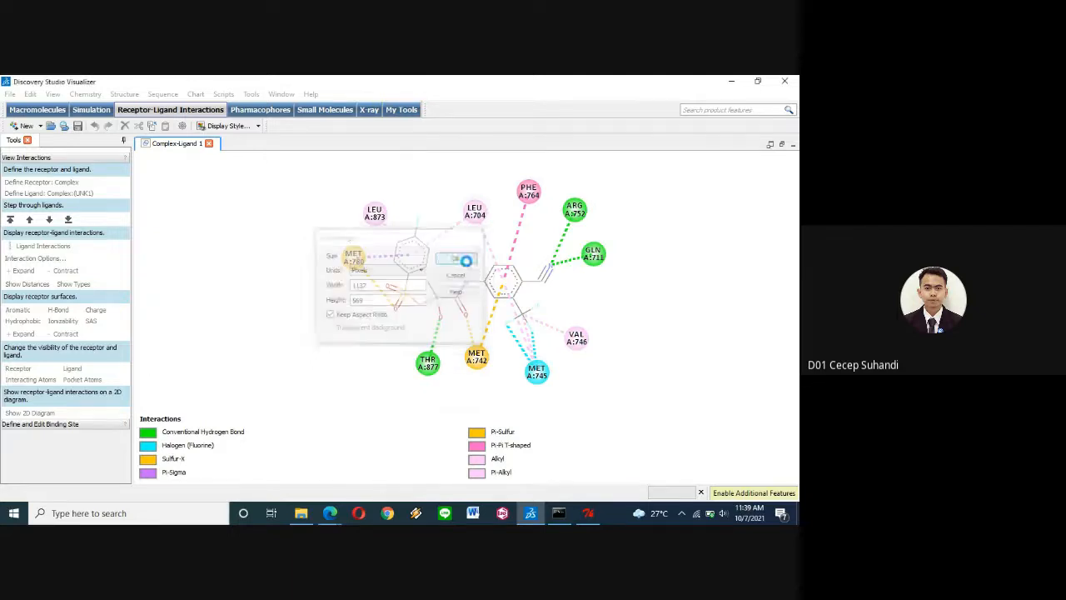
Step: Open the saved Complex-Ligand 1 image from the Bicalutamide folder in File Explorer
{"action": "mouse_move", "coordinate": [300, 513]}
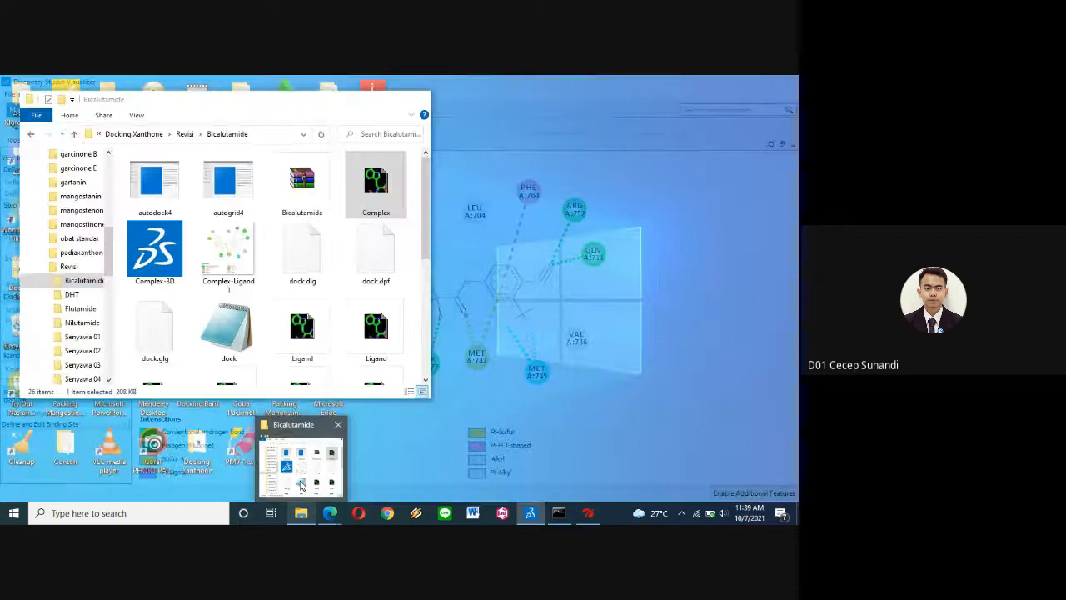
{"action": "left_click", "coordinate": [301, 484]}
{"action": "double_click", "coordinate": [236, 265]}
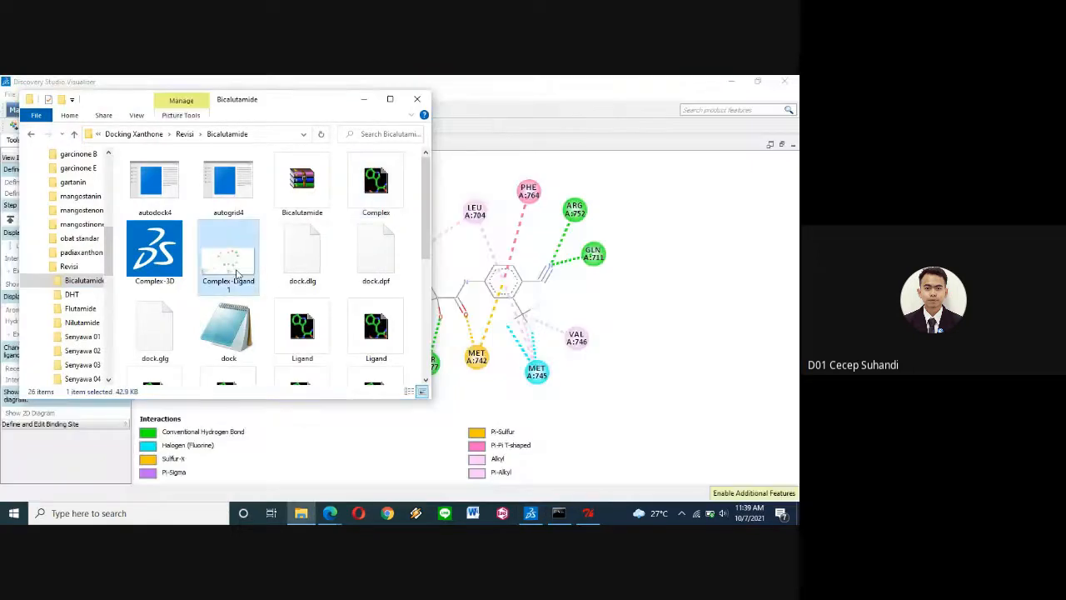
Step: View the Complex-Ligand 1 image in Photo Gallery Viewer, close it and return to Discovery Studio
{"action": "right_click", "coordinate": [236, 265]}
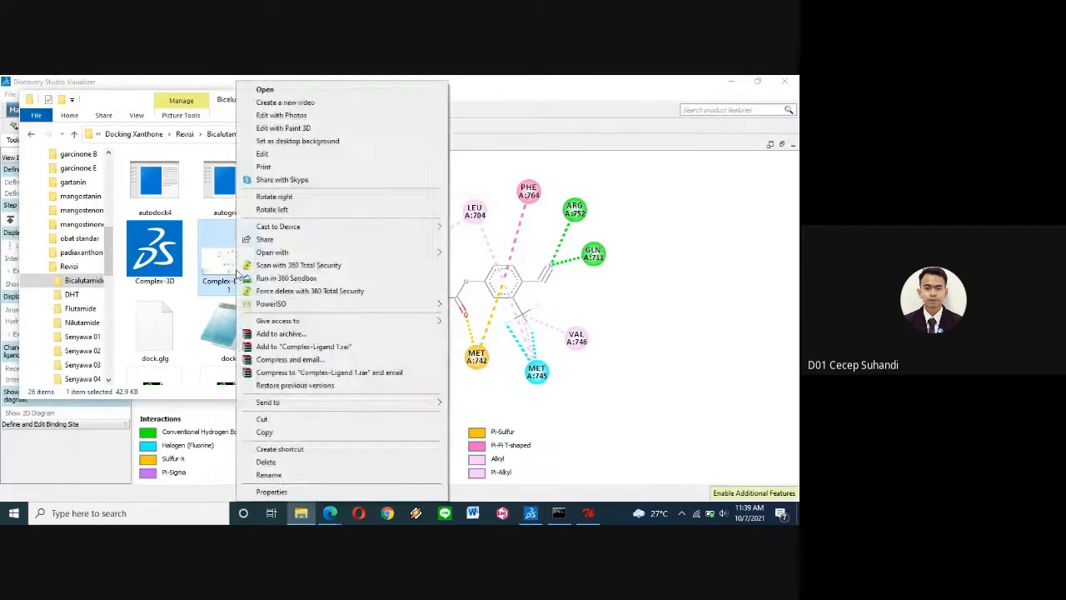
{"action": "mouse_move", "coordinate": [387, 258]}
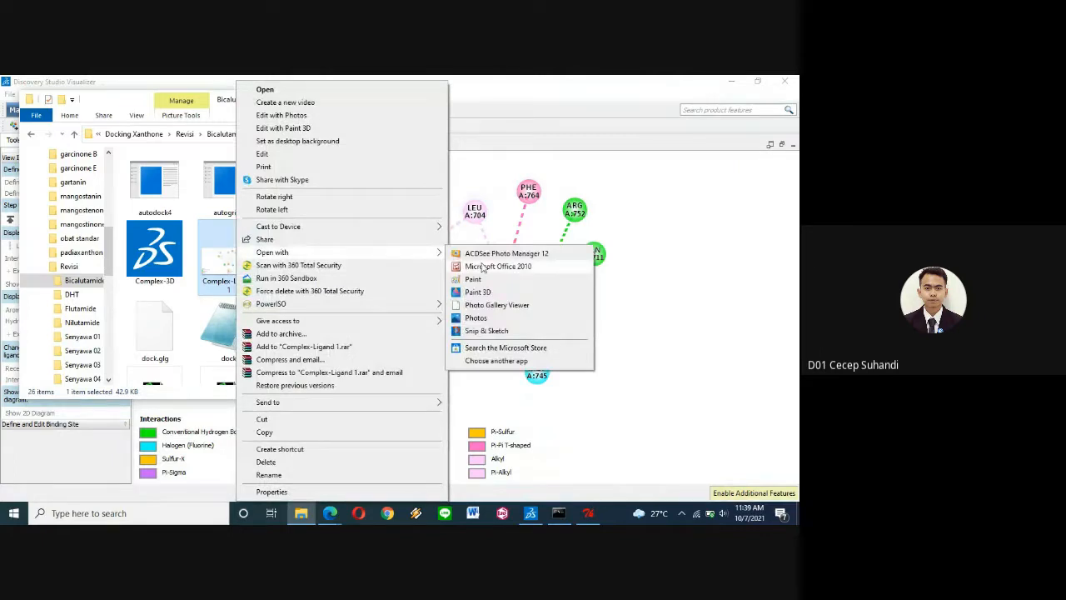
{"action": "left_click", "coordinate": [483, 304]}
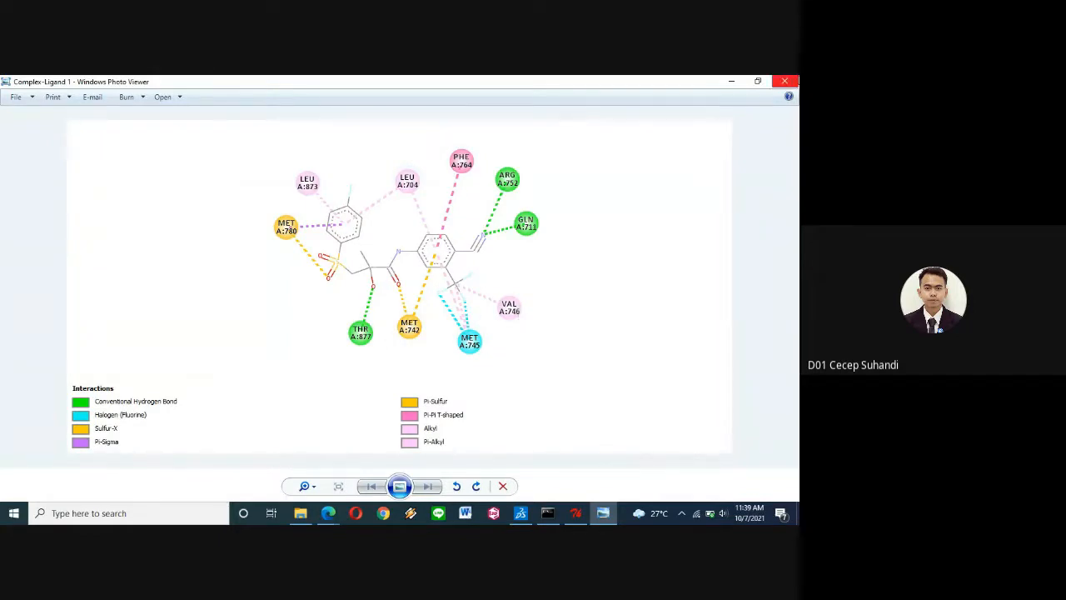
{"action": "left_click", "coordinate": [784, 81]}
{"action": "left_click", "coordinate": [432, 114]}
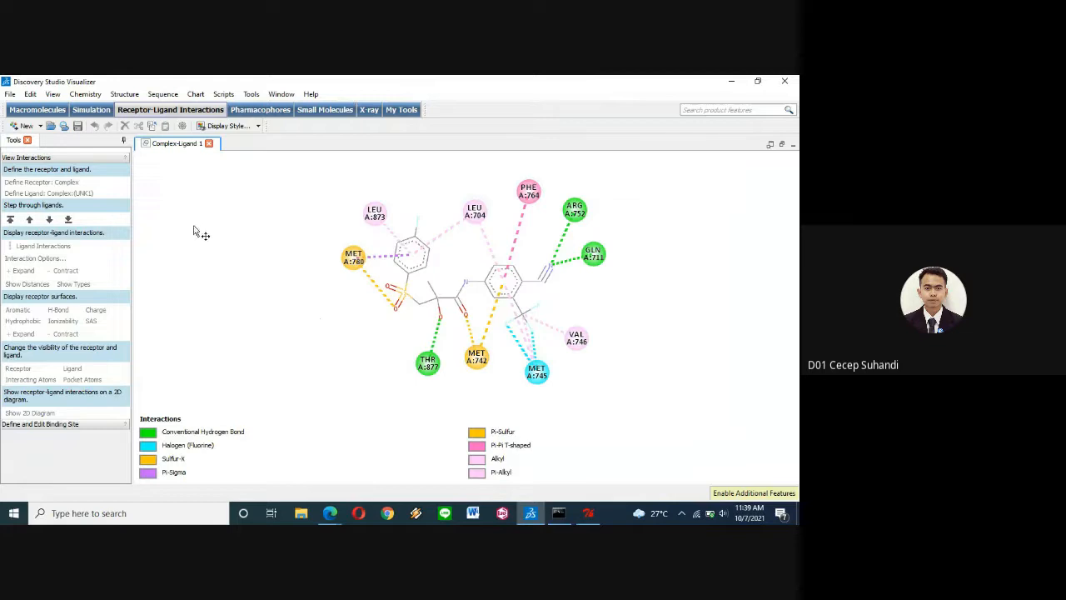
Step: Minimize the 2D diagram window, return to the 3D Complex view and close it without saving the changes
{"action": "left_click", "coordinate": [793, 145]}
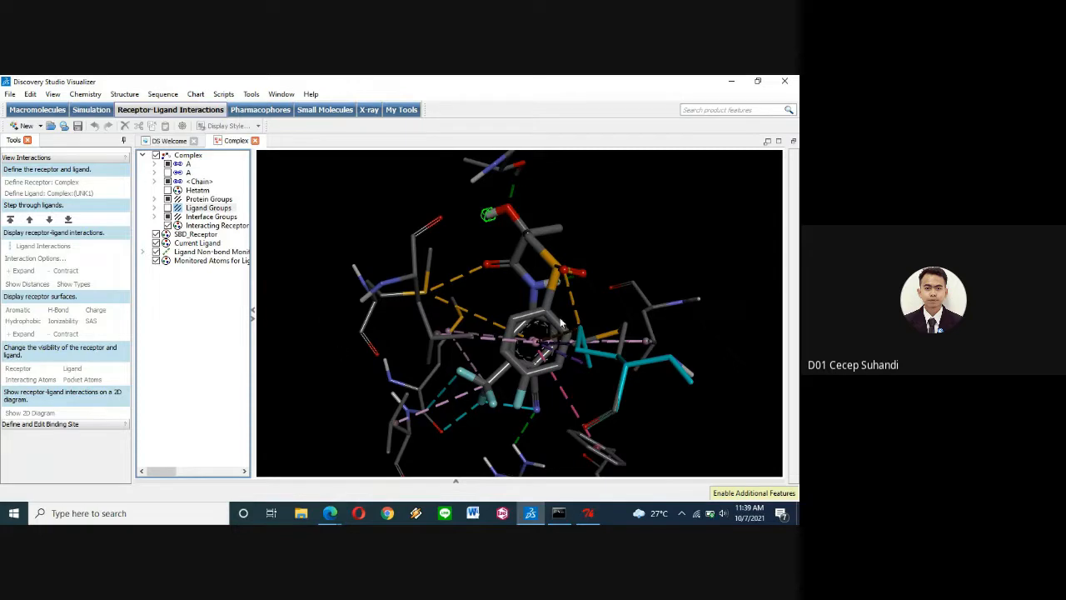
{"action": "left_click", "coordinate": [598, 248]}
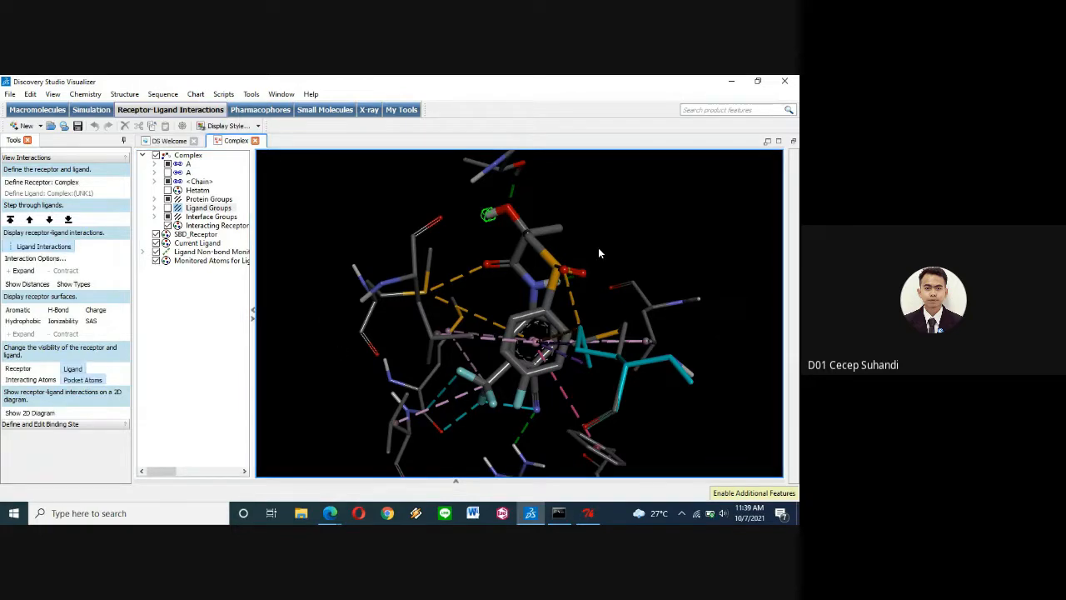
{"action": "scroll", "coordinate": [623, 280], "scroll_direction": "up", "scroll_amount": 2}
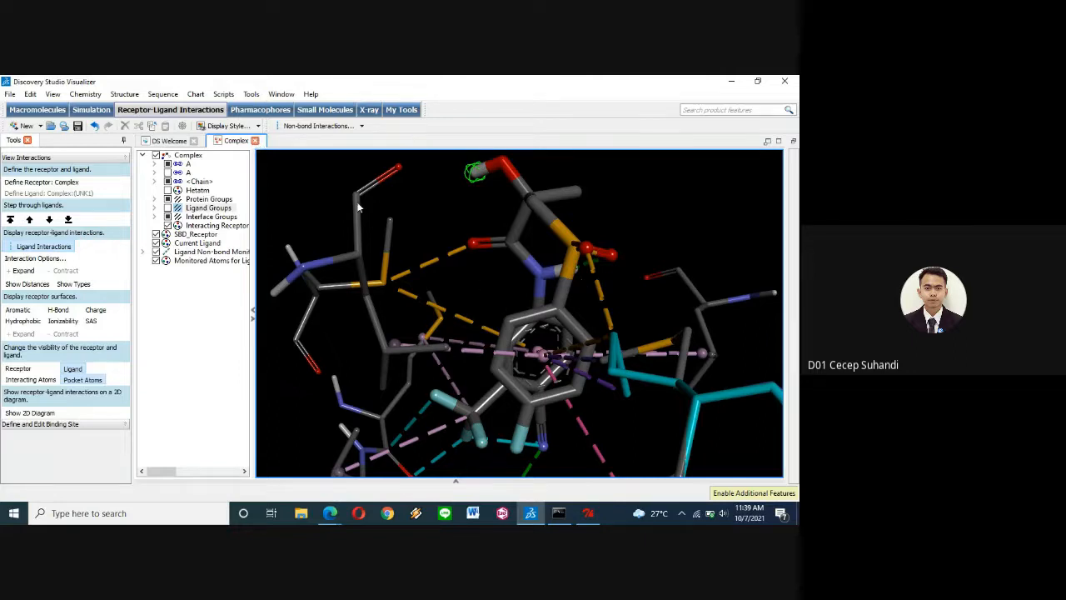
{"action": "left_click", "coordinate": [255, 140]}
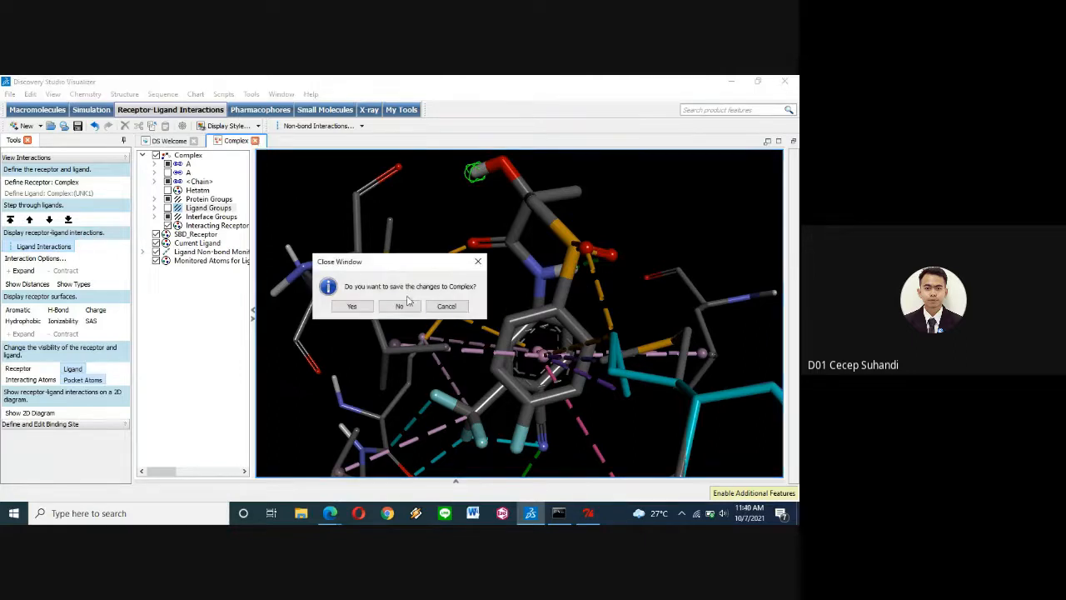
{"action": "left_click", "coordinate": [400, 306]}
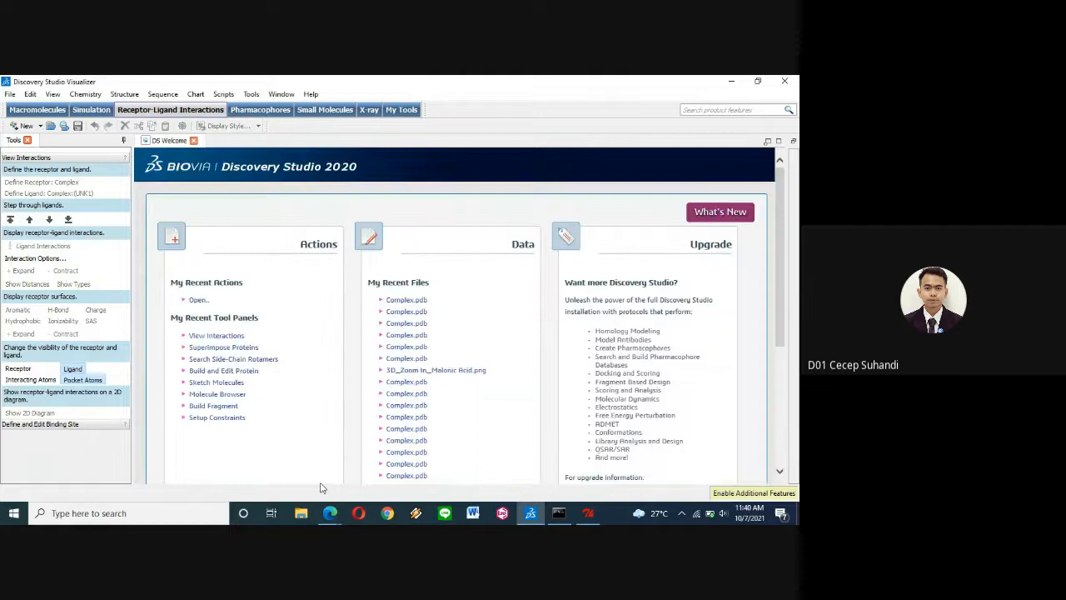
Step: Reopen the Complex file from Docking Xanthone\Revisi\Bicalutamide in File Explorer and close the Complex-Ligand 1 diagram beside it
{"action": "left_click", "coordinate": [298, 522]}
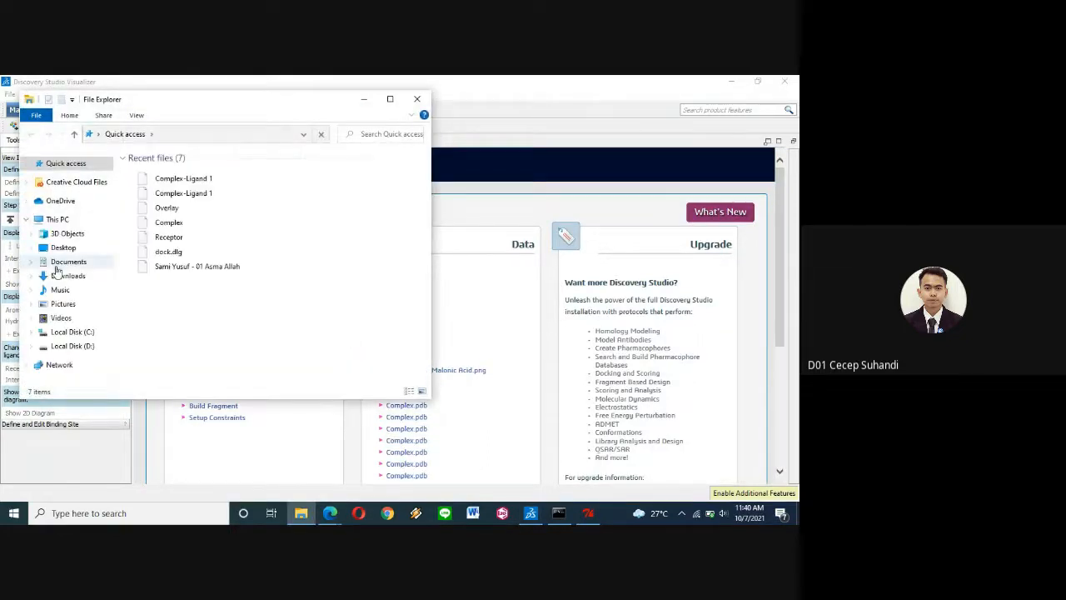
{"action": "left_click", "coordinate": [31, 247]}
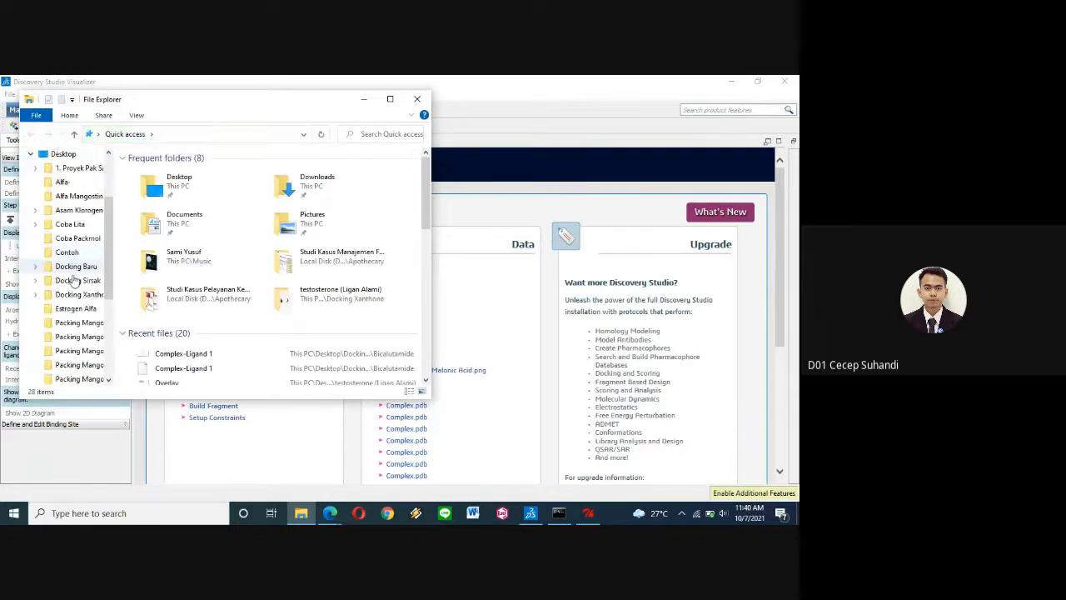
{"action": "scroll", "coordinate": [66, 300], "scroll_direction": "down", "scroll_amount": 1}
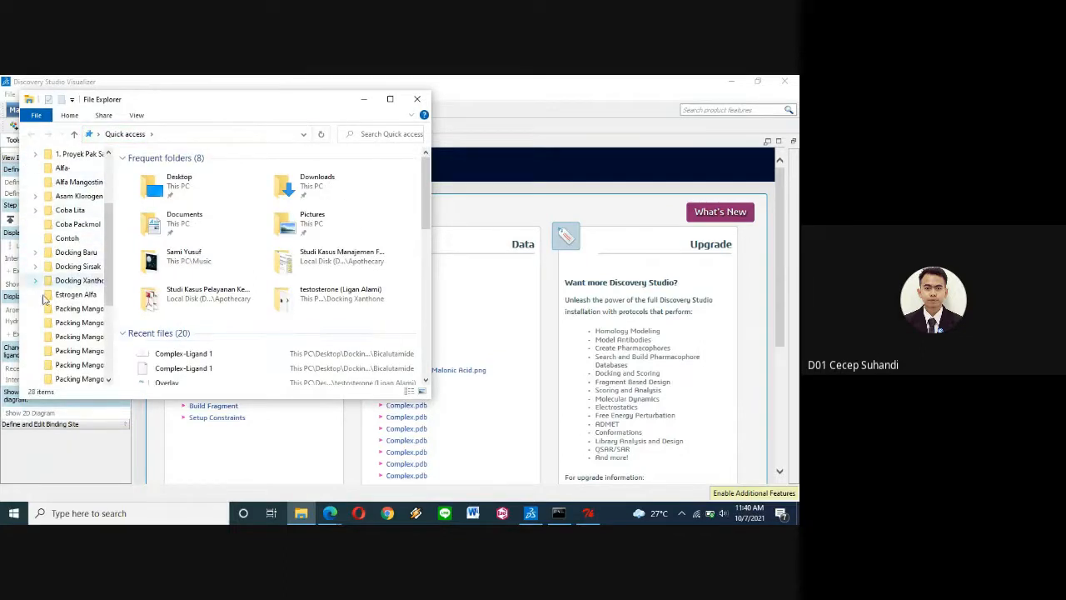
{"action": "left_click", "coordinate": [37, 281]}
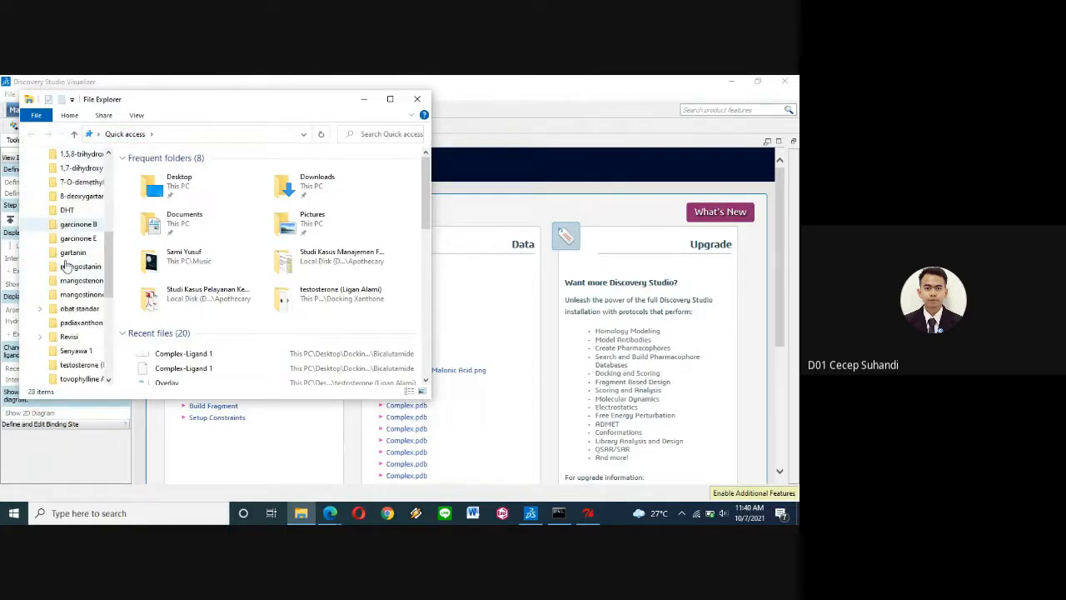
{"action": "left_click", "coordinate": [40, 335]}
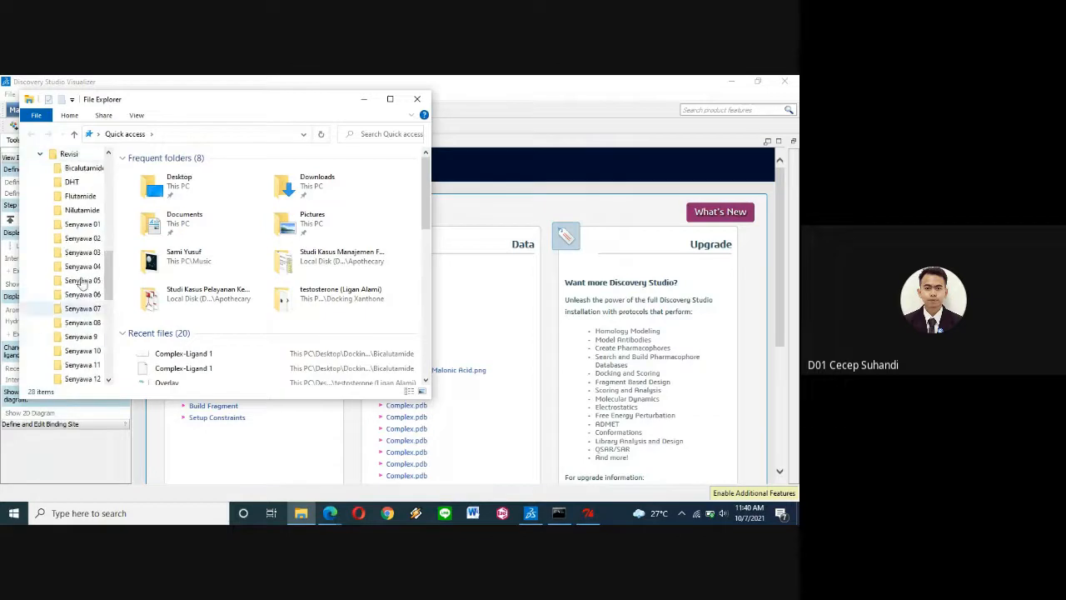
{"action": "left_click", "coordinate": [79, 169]}
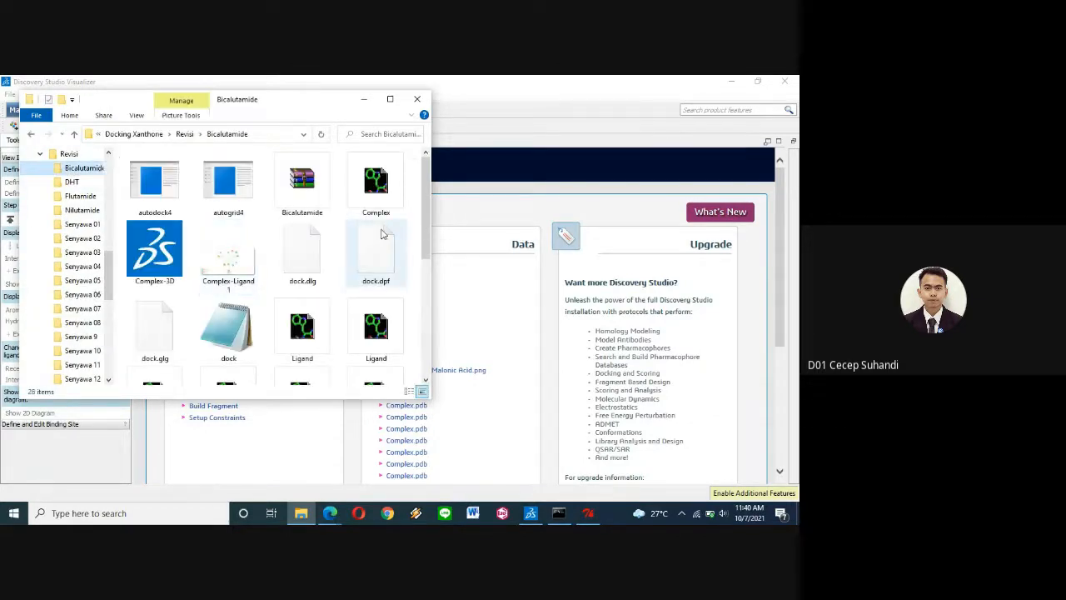
{"action": "double_click", "coordinate": [391, 183]}
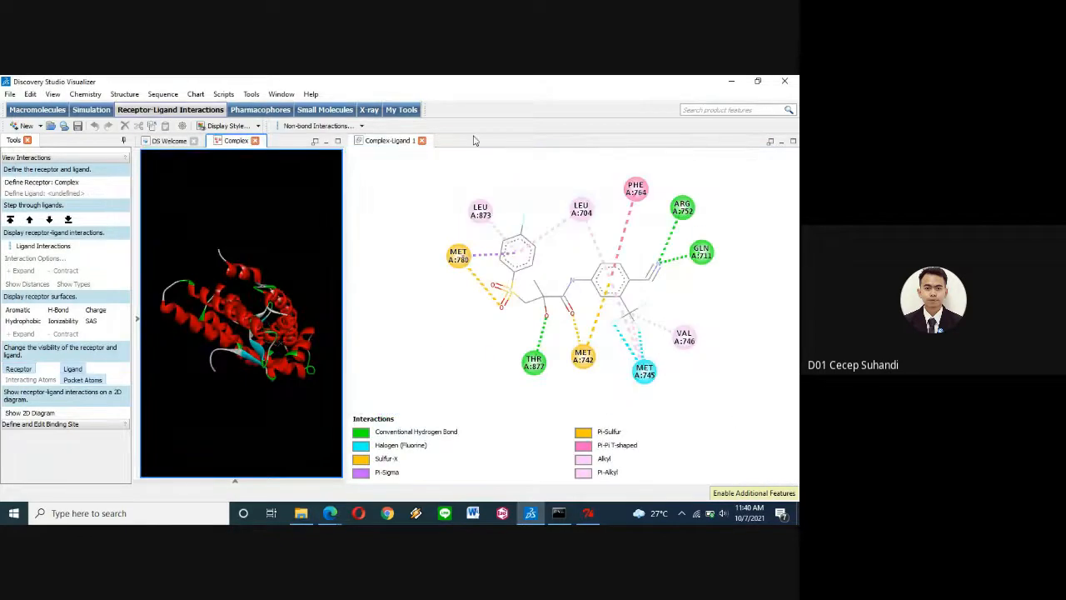
{"action": "left_click", "coordinate": [414, 143]}
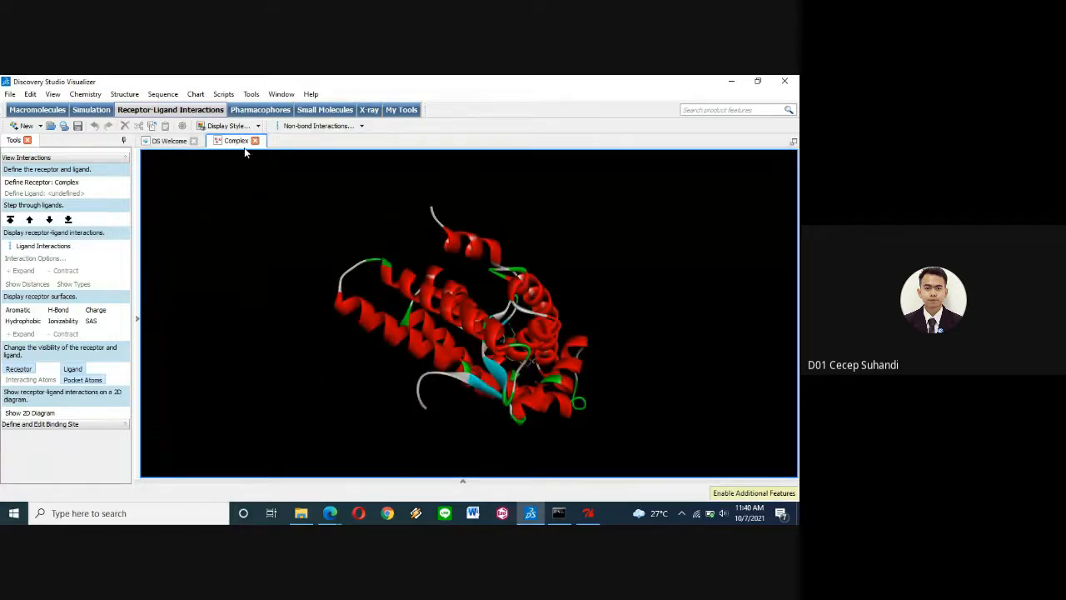
Step: Apply the Publication Quality visualization script to the complex and rotate the model to expose the ligand
{"action": "left_click", "coordinate": [223, 95]}
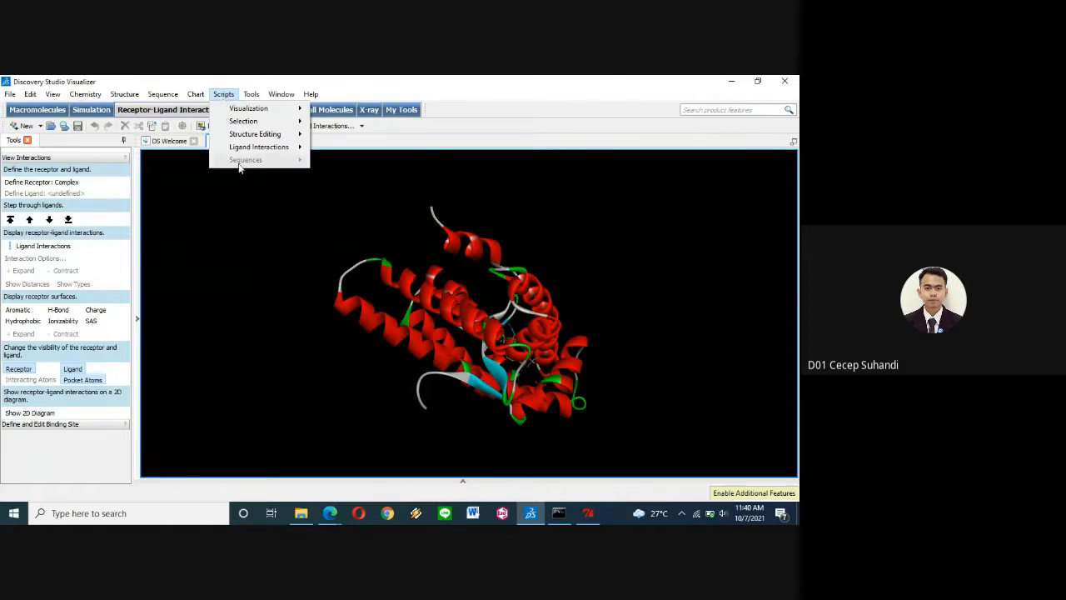
{"action": "left_click", "coordinate": [227, 96]}
{"action": "left_click", "coordinate": [224, 94]}
{"action": "mouse_move", "coordinate": [275, 109]}
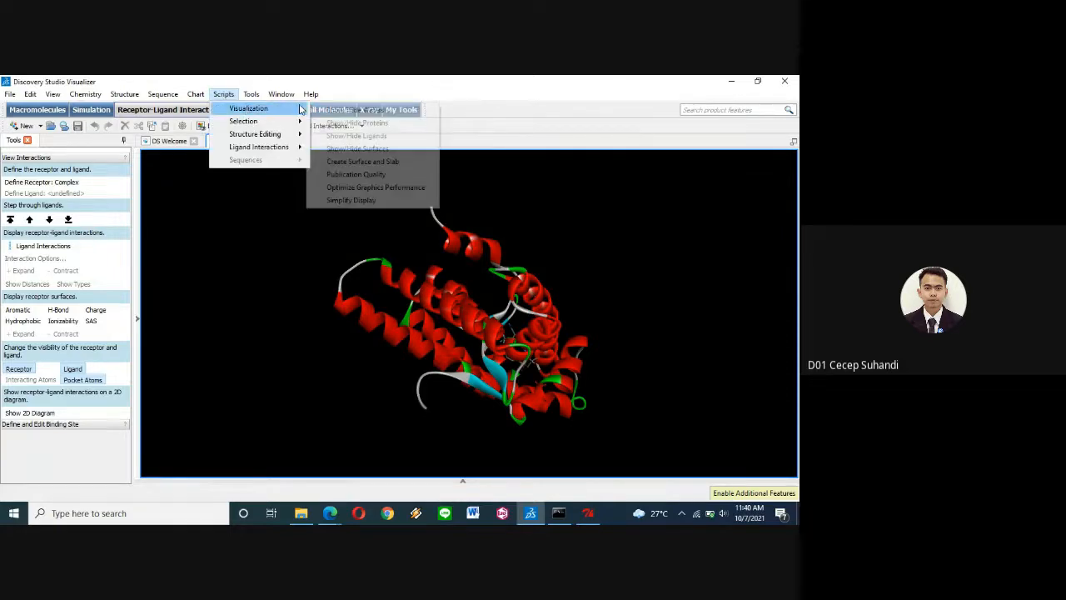
{"action": "left_click", "coordinate": [363, 175]}
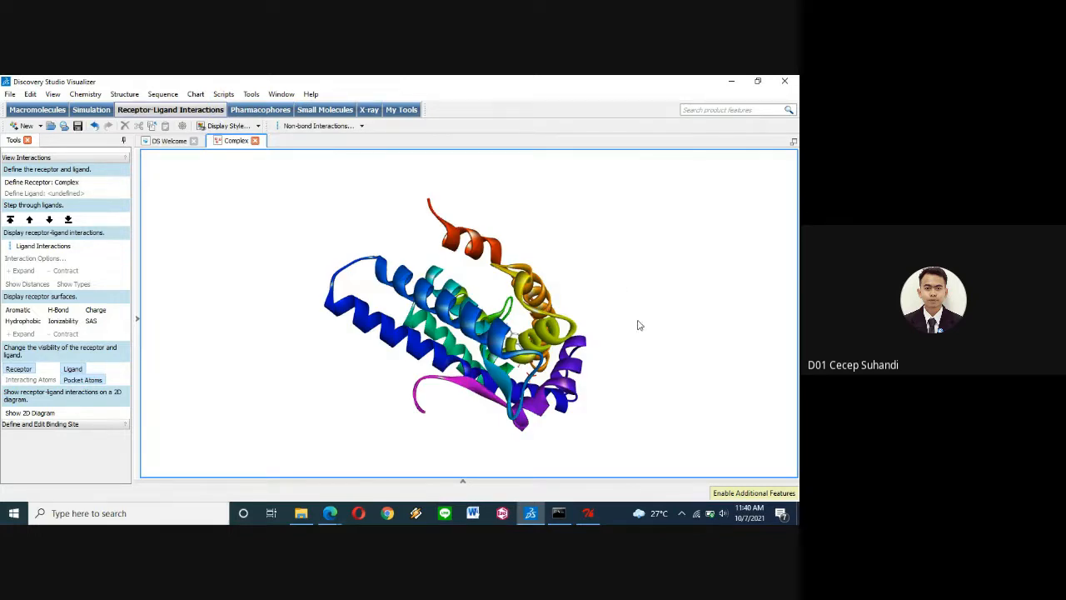
{"action": "left_click_drag", "start_coordinate": [637, 275], "coordinate": [578, 449]}
{"action": "left_click_drag", "start_coordinate": [493, 377], "coordinate": [543, 275]}
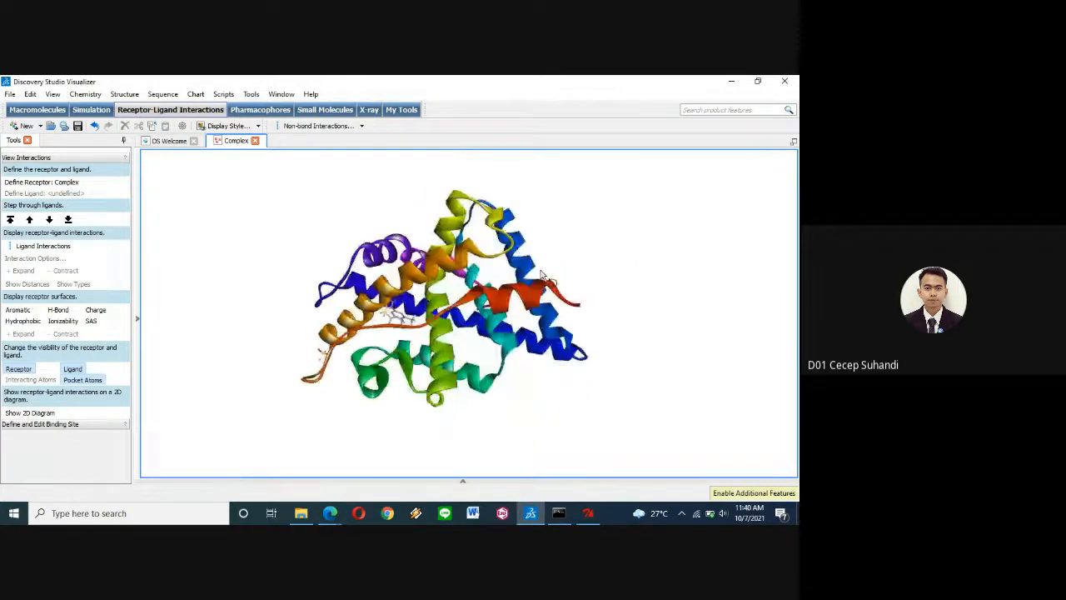
Step: Show the hierarchy of the complex and hide its Protein Groups to isolate the ligand
{"action": "left_click", "coordinate": [138, 318]}
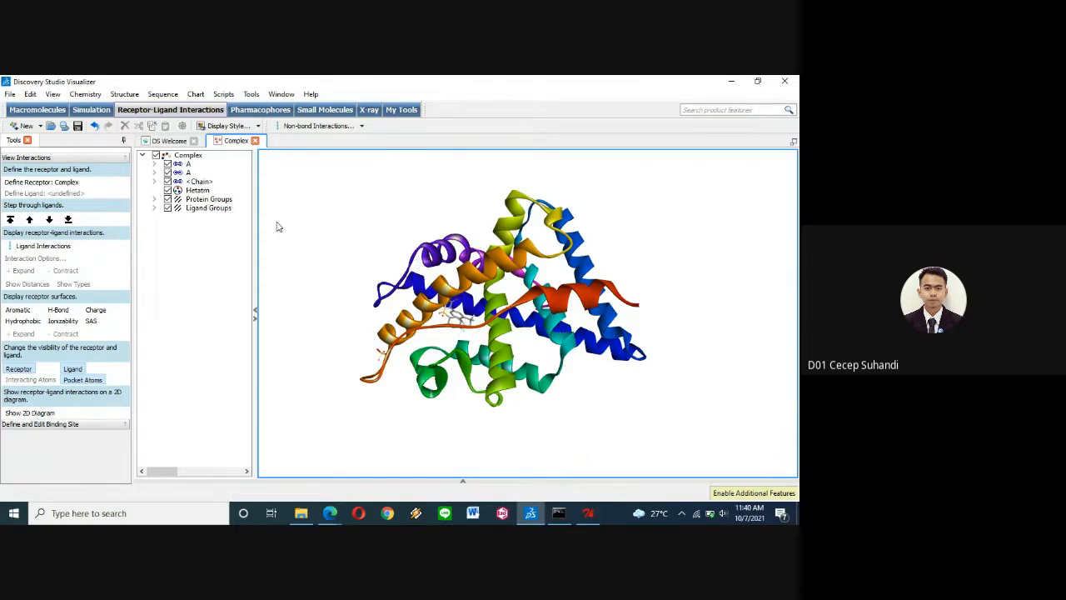
{"action": "left_click", "coordinate": [179, 209]}
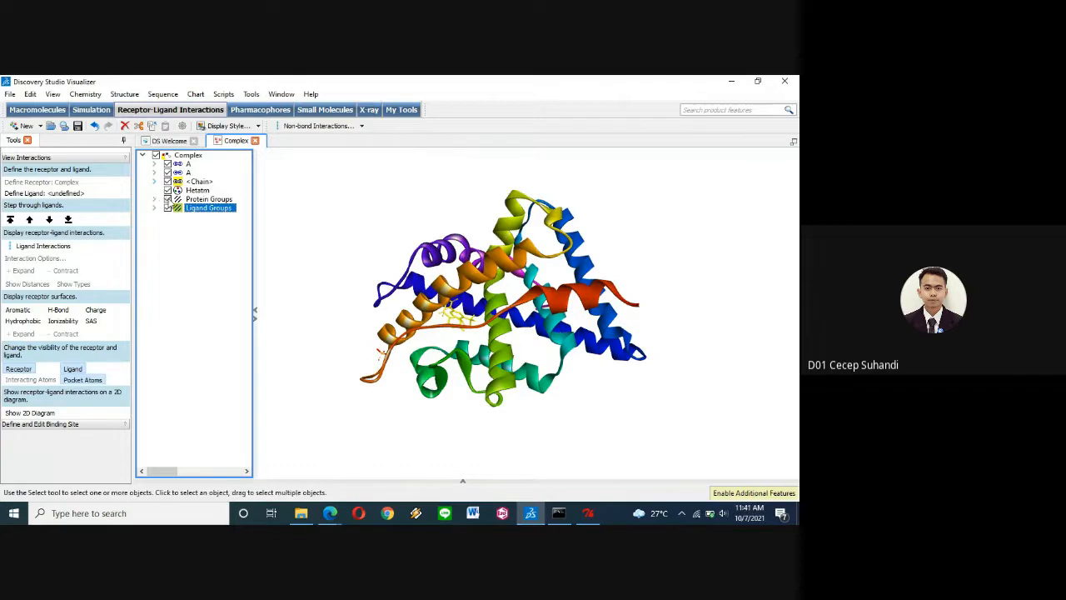
{"action": "left_click", "coordinate": [167, 199]}
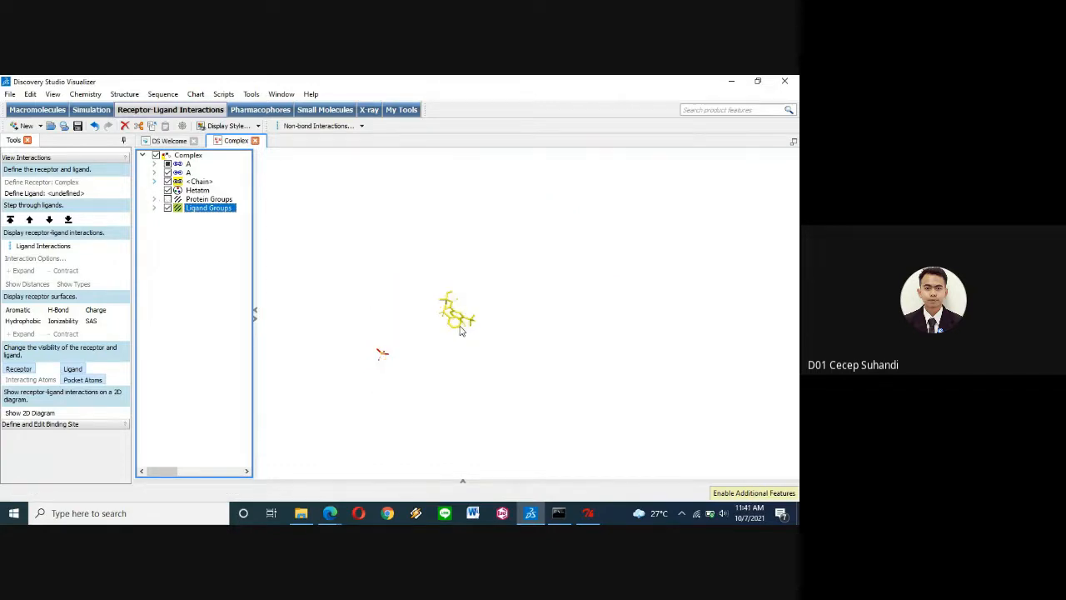
{"action": "left_click", "coordinate": [488, 349]}
{"action": "scroll", "coordinate": [383, 317], "scroll_direction": "up", "scroll_amount": 3}
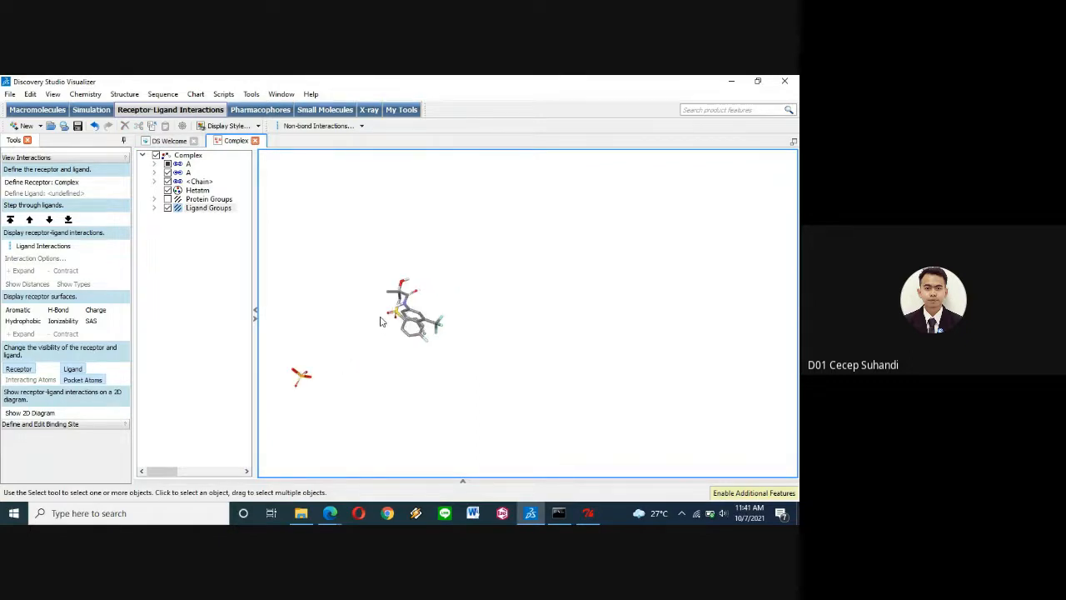
{"action": "scroll", "coordinate": [461, 314], "scroll_direction": "down", "scroll_amount": 4}
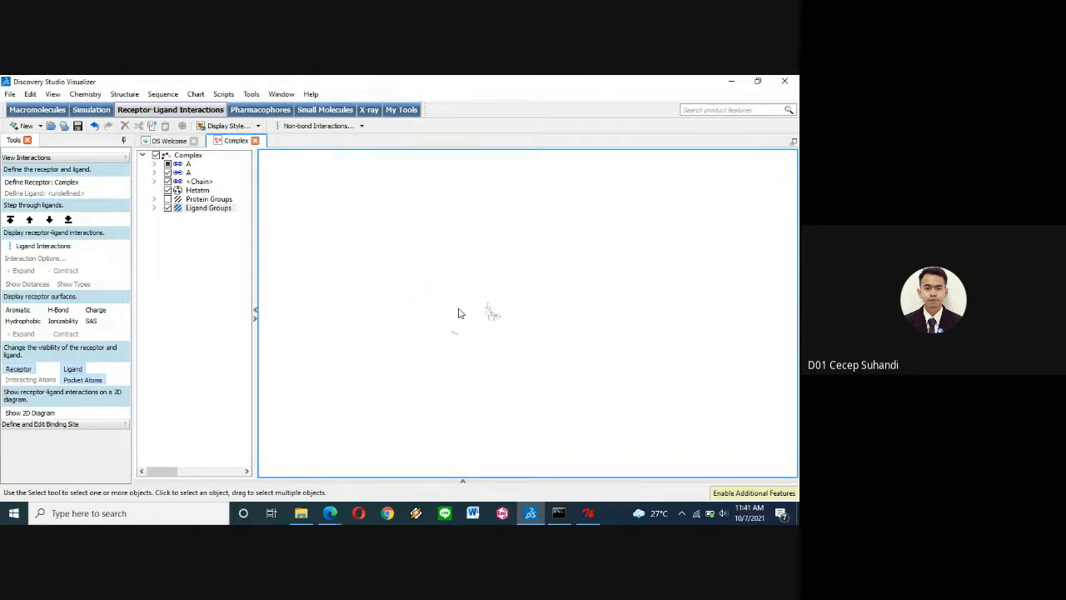
{"action": "scroll", "coordinate": [460, 313], "scroll_direction": "up", "scroll_amount": 7}
{"action": "scroll", "coordinate": [421, 315], "scroll_direction": "down", "scroll_amount": 6}
{"action": "scroll", "coordinate": [421, 316], "scroll_direction": "up", "scroll_amount": 5}
Step: Apply the Ball and stick display style to the Ligand Groups
{"action": "left_click", "coordinate": [180, 211]}
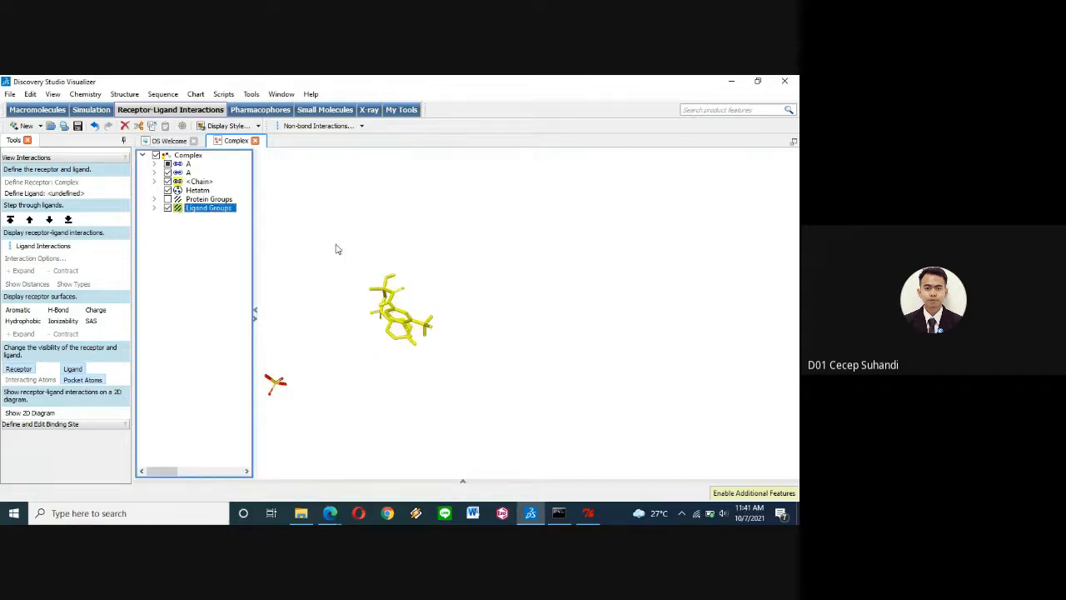
{"action": "left_click", "coordinate": [258, 125]}
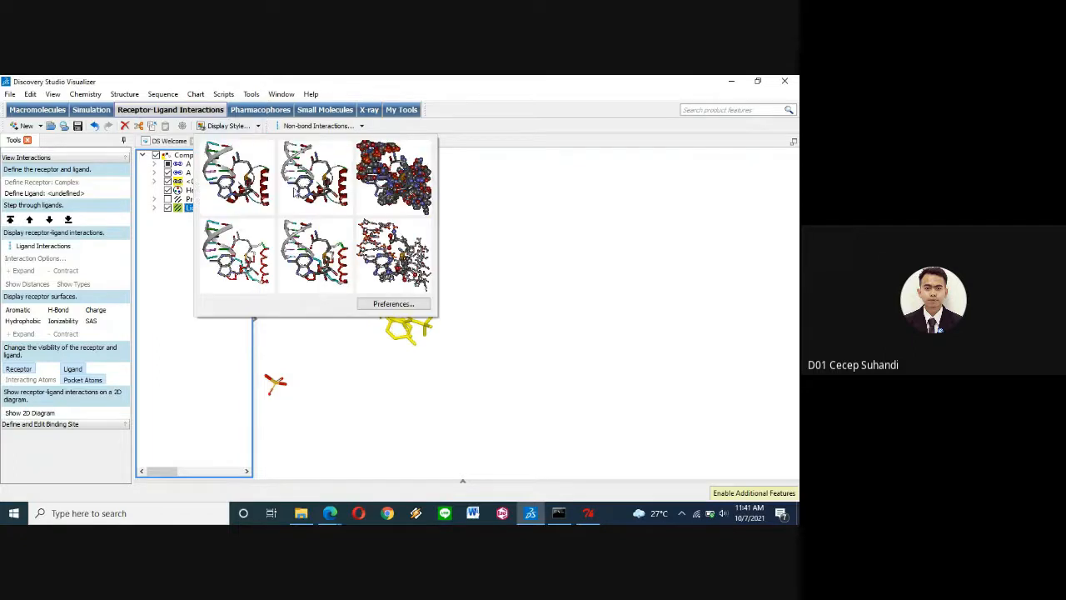
{"action": "left_click", "coordinate": [231, 126]}
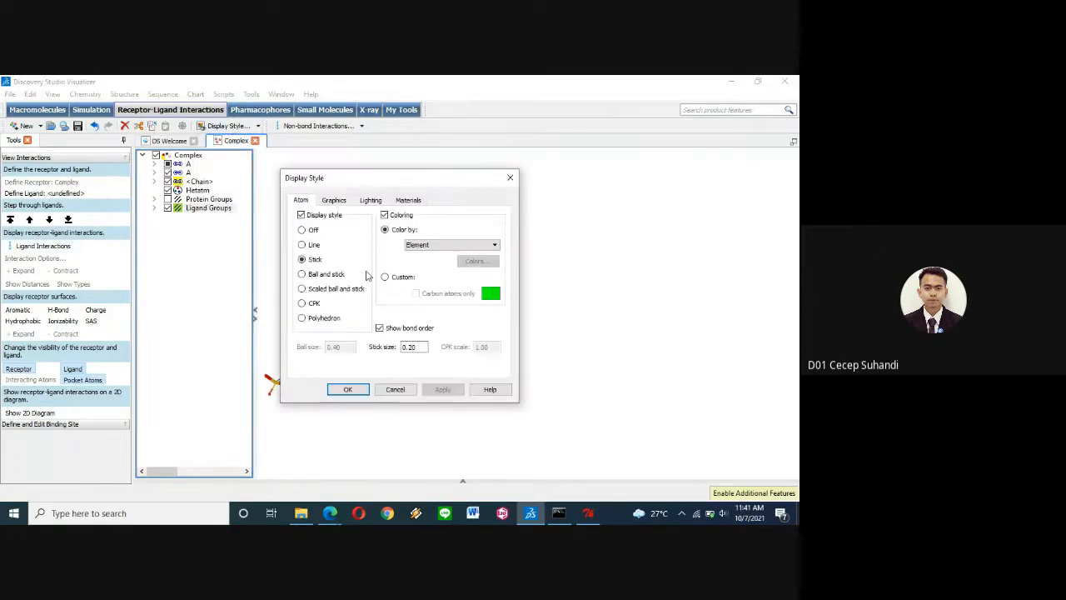
{"action": "left_click", "coordinate": [303, 276]}
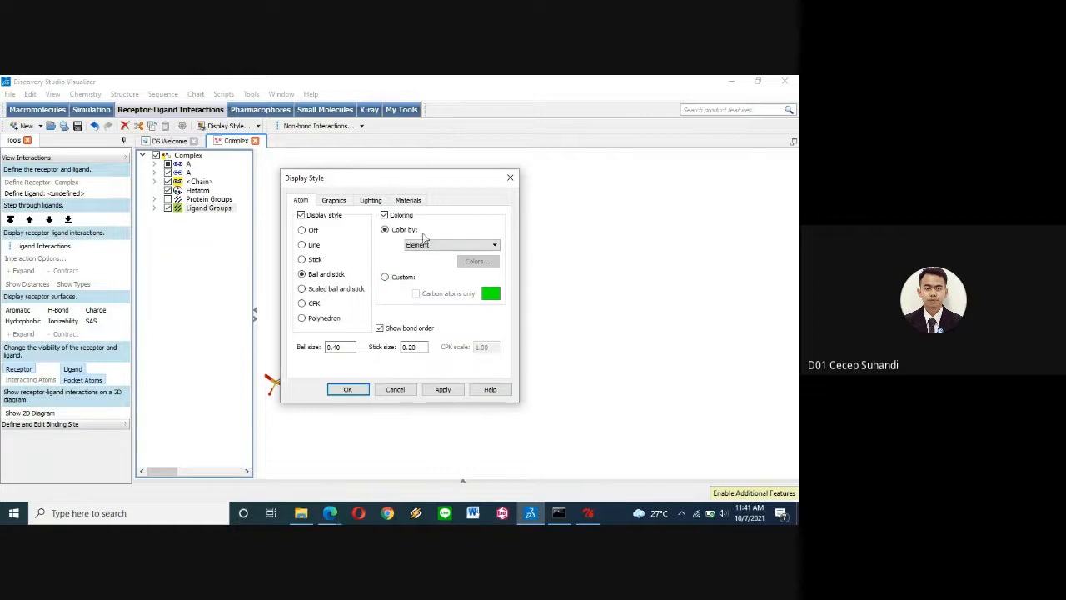
{"action": "left_click", "coordinate": [443, 390]}
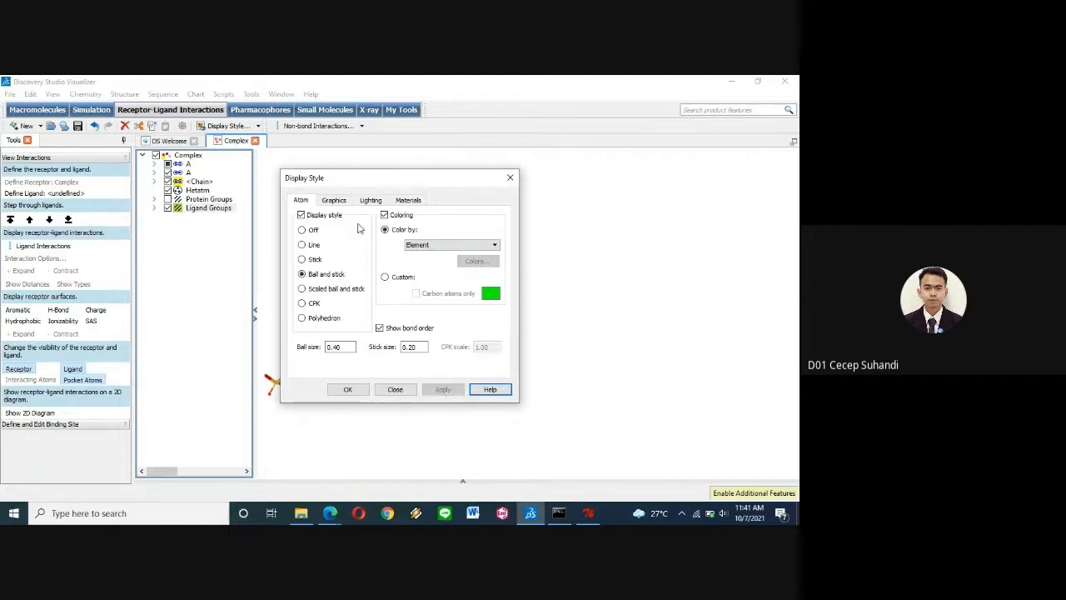
Step: Apply Orthographic projection in the graphics settings of the display style
{"action": "left_click", "coordinate": [337, 205]}
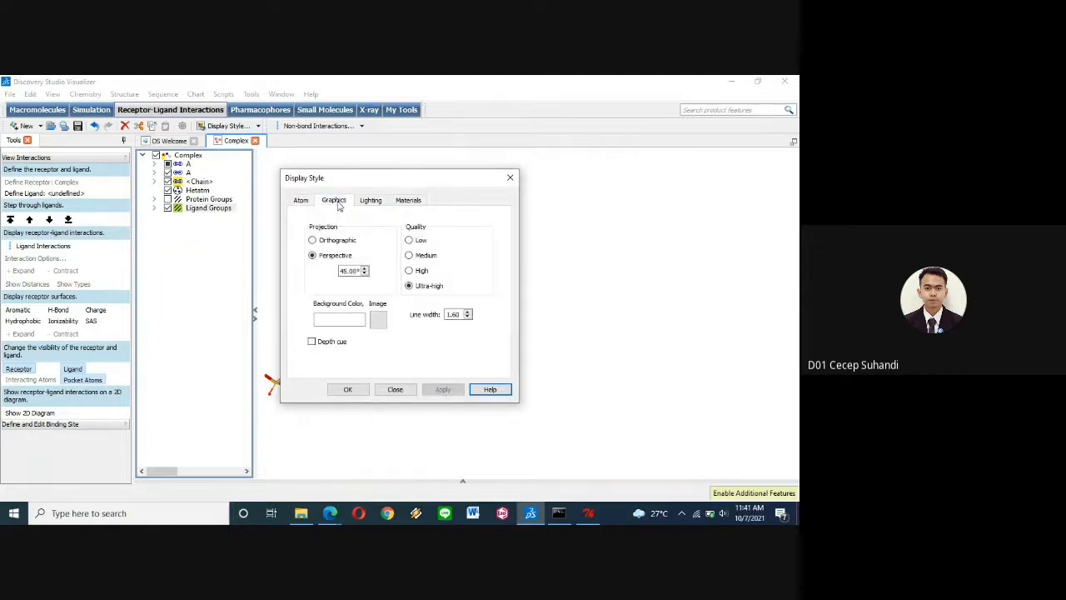
{"action": "left_click", "coordinate": [312, 240]}
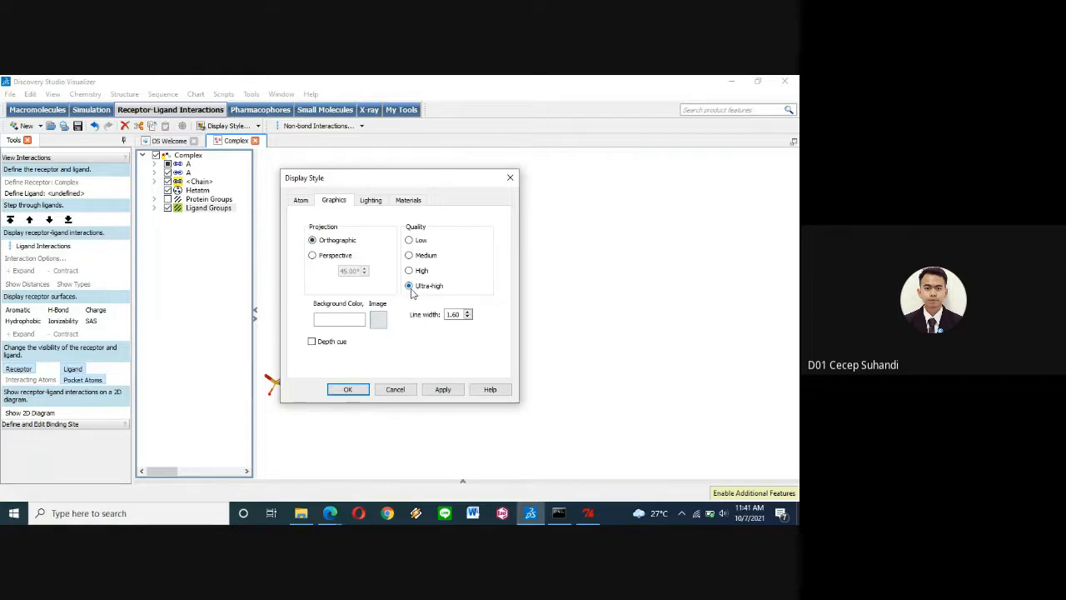
{"action": "left_click", "coordinate": [442, 389]}
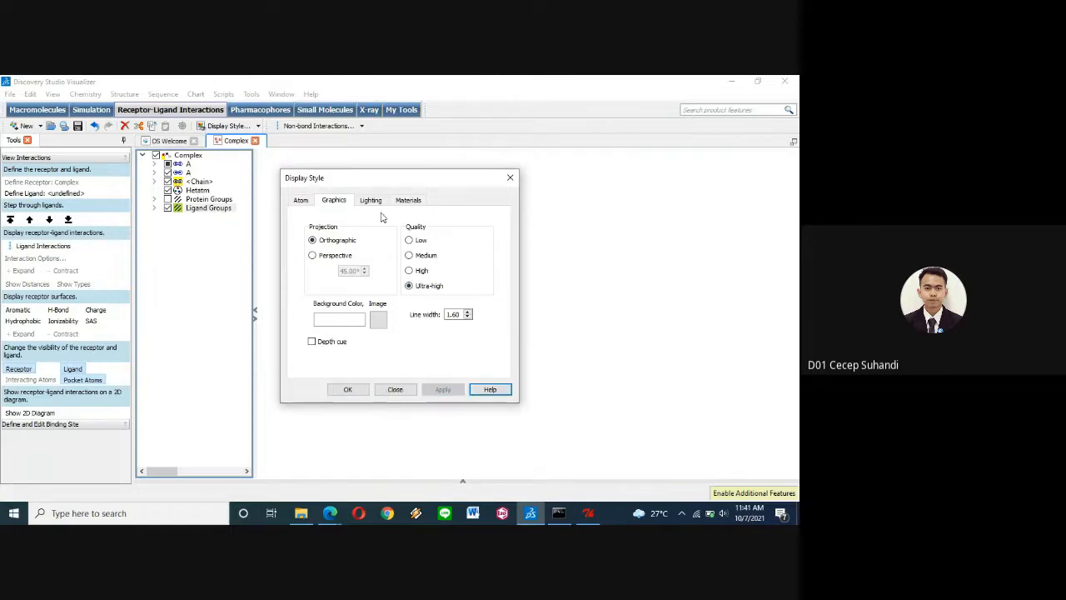
Step: Turn on Light 2 in the lighting settings of the ligand's display style and apply it
{"action": "left_click", "coordinate": [371, 202]}
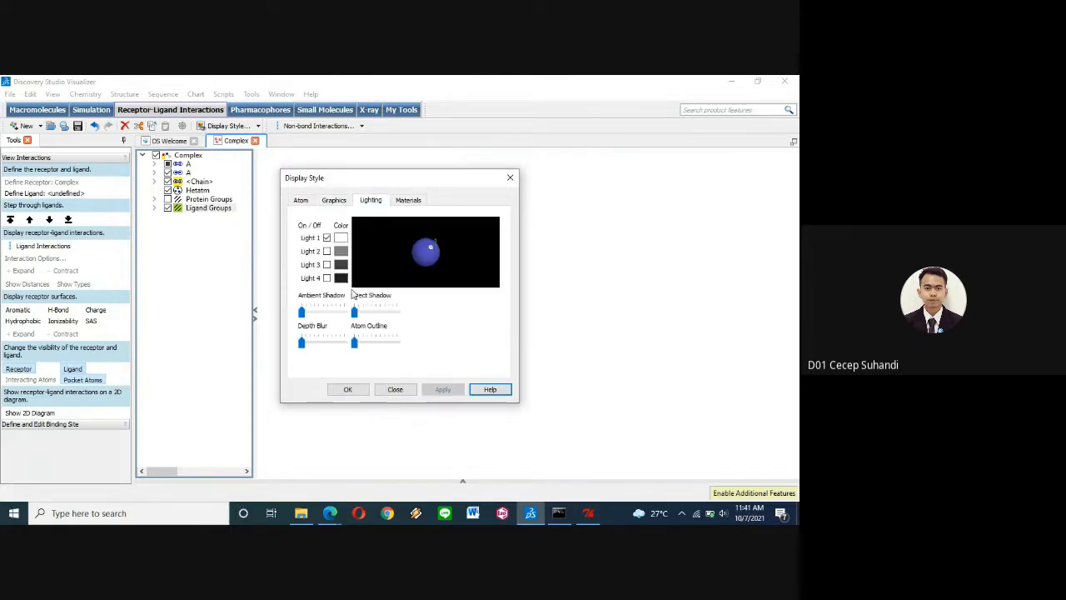
{"action": "left_click", "coordinate": [327, 251]}
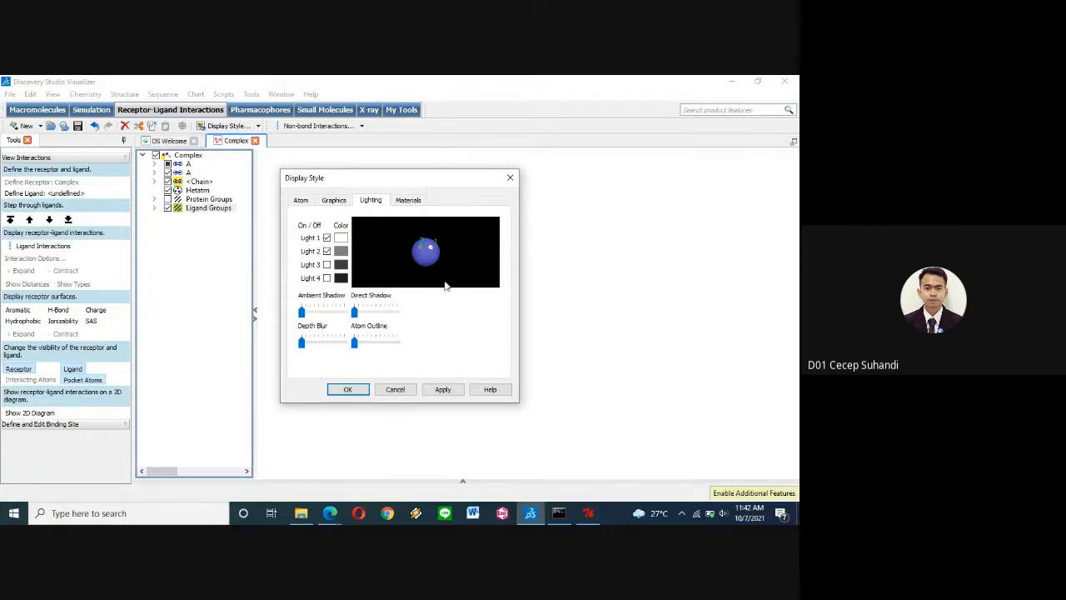
{"action": "left_click", "coordinate": [443, 390]}
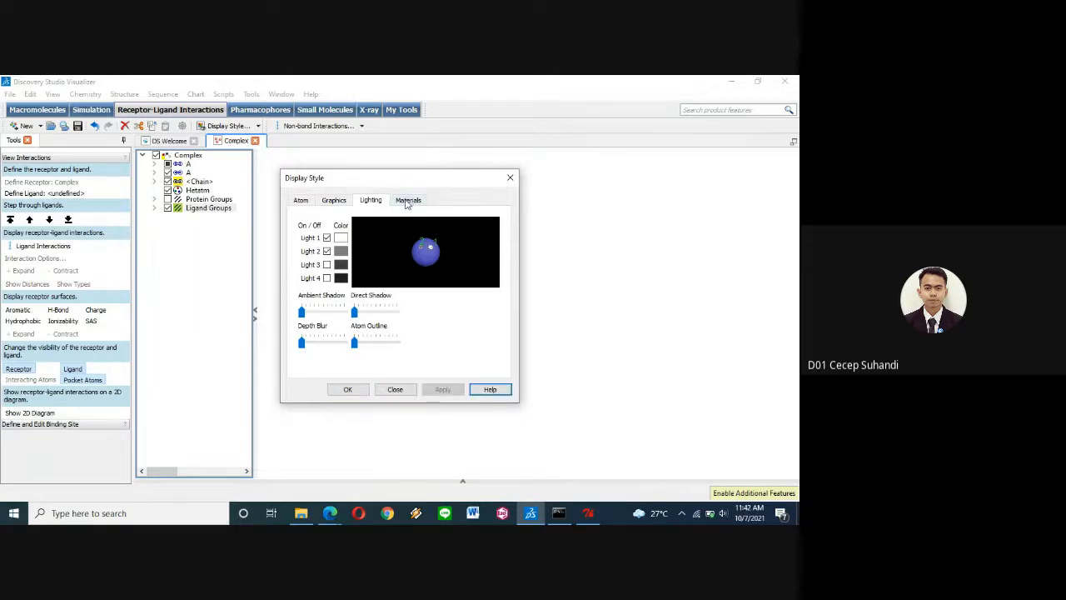
Step: Apply the Metallic material preset to the Ligand Groups, accept the display style and clear the selection
{"action": "left_click", "coordinate": [373, 355]}
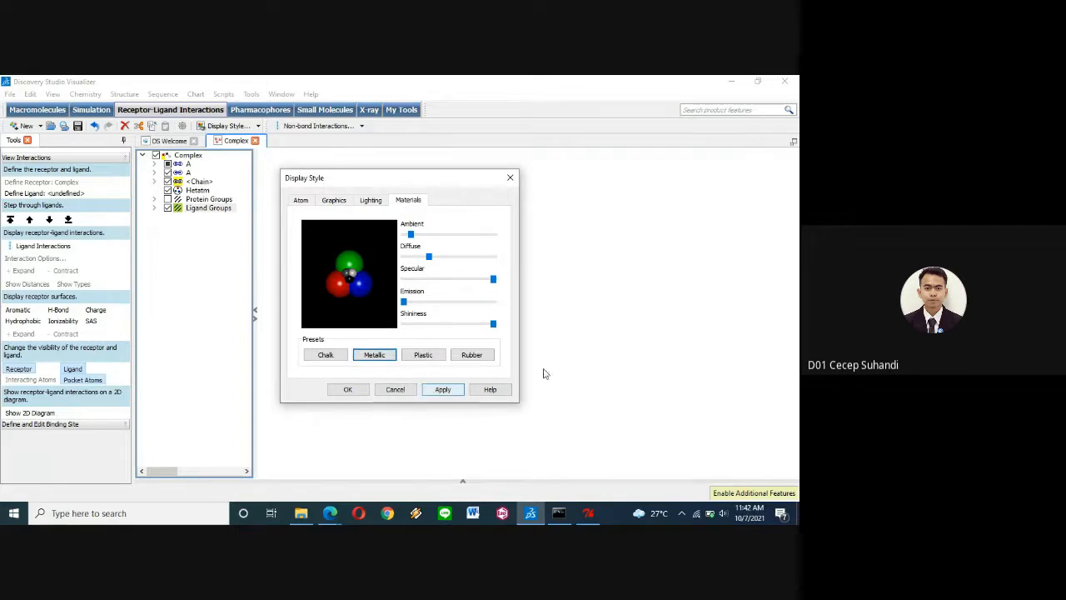
{"action": "left_click", "coordinate": [442, 389]}
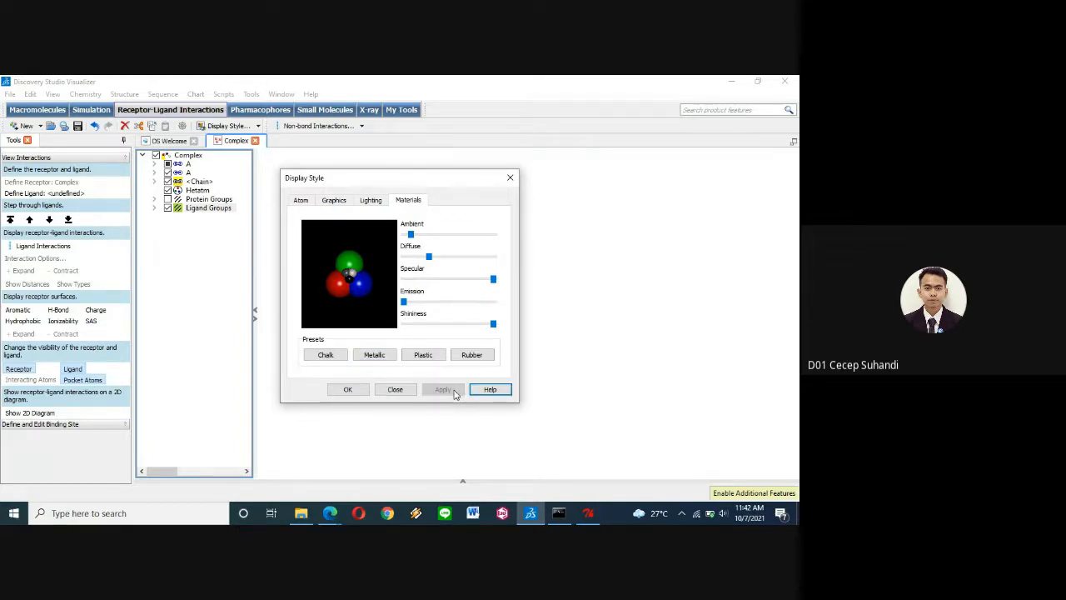
{"action": "left_click", "coordinate": [348, 390]}
{"action": "left_click", "coordinate": [373, 349]}
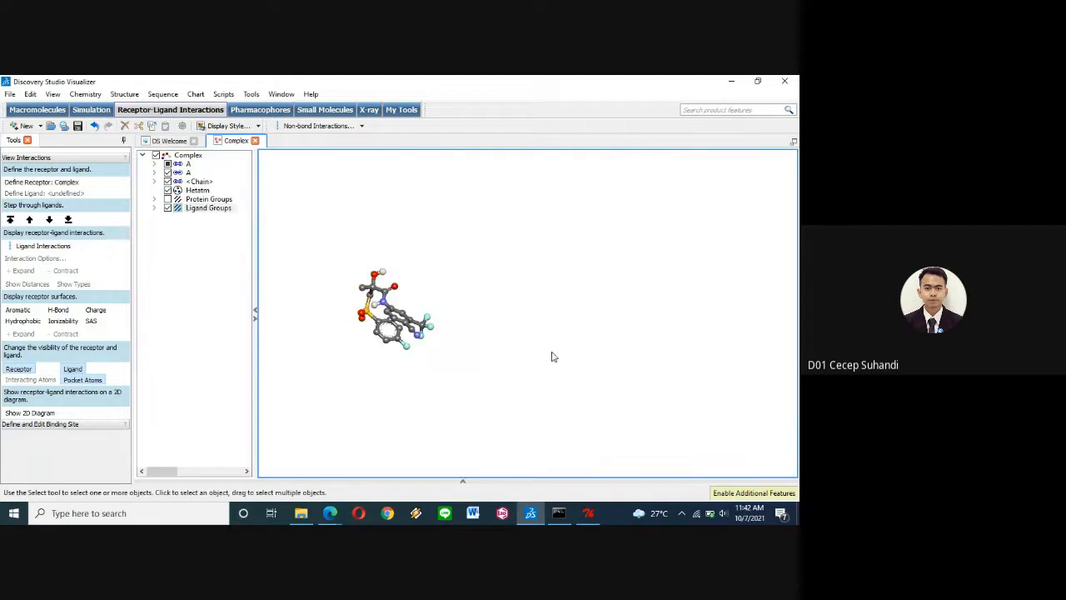
{"action": "right_click_drag", "start_coordinate": [492, 311], "coordinate": [458, 337]}
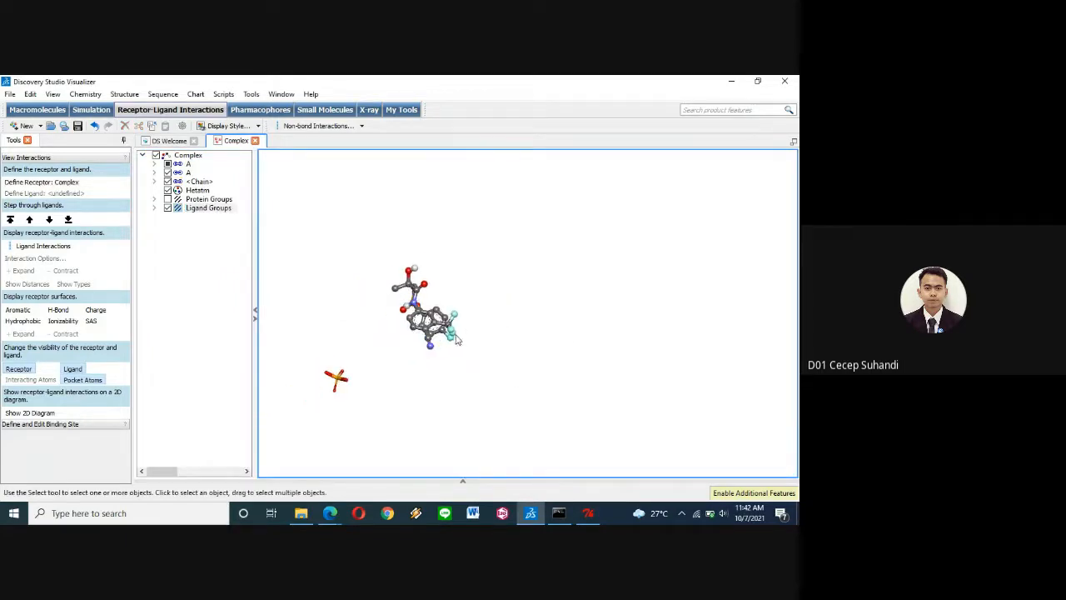
Step: Hide the Ligand Groups and highlight the small molecule left in view, finishing with nothing selected
{"action": "left_click", "coordinate": [167, 204]}
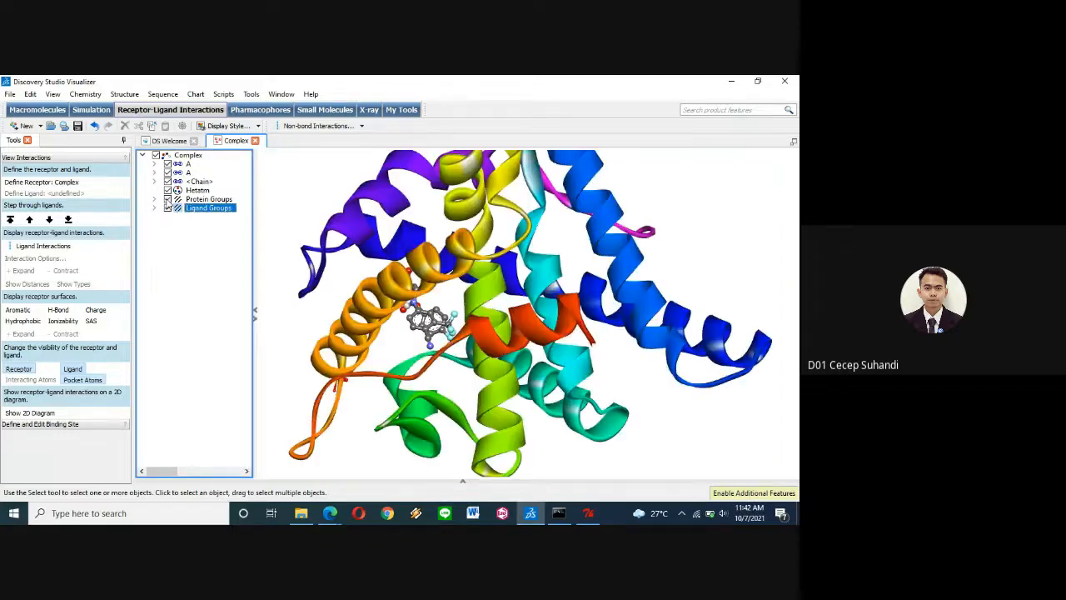
{"action": "left_click", "coordinate": [168, 199]}
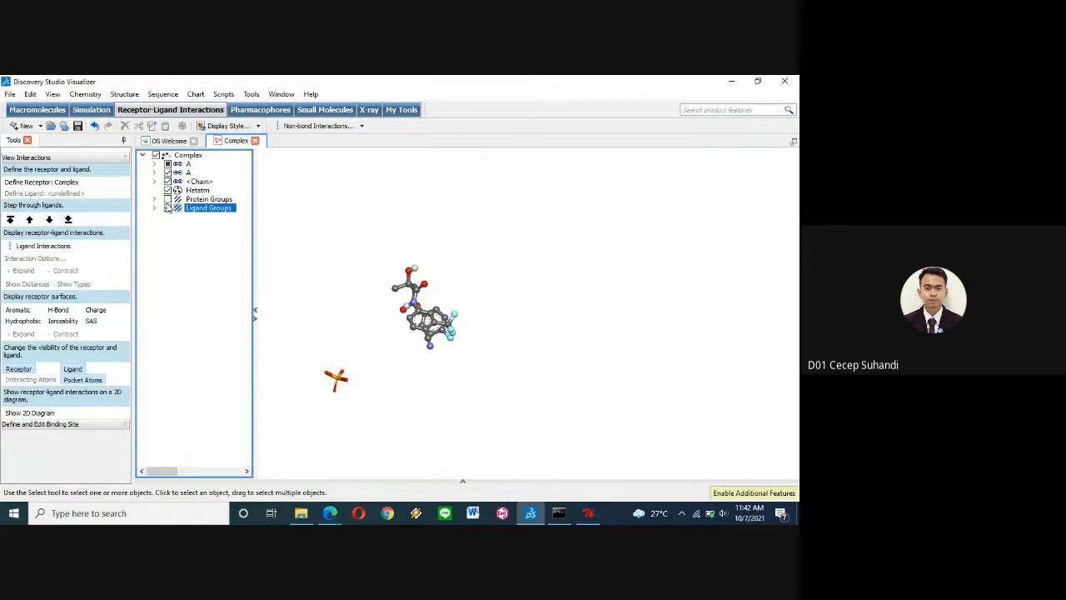
{"action": "left_click", "coordinate": [167, 208]}
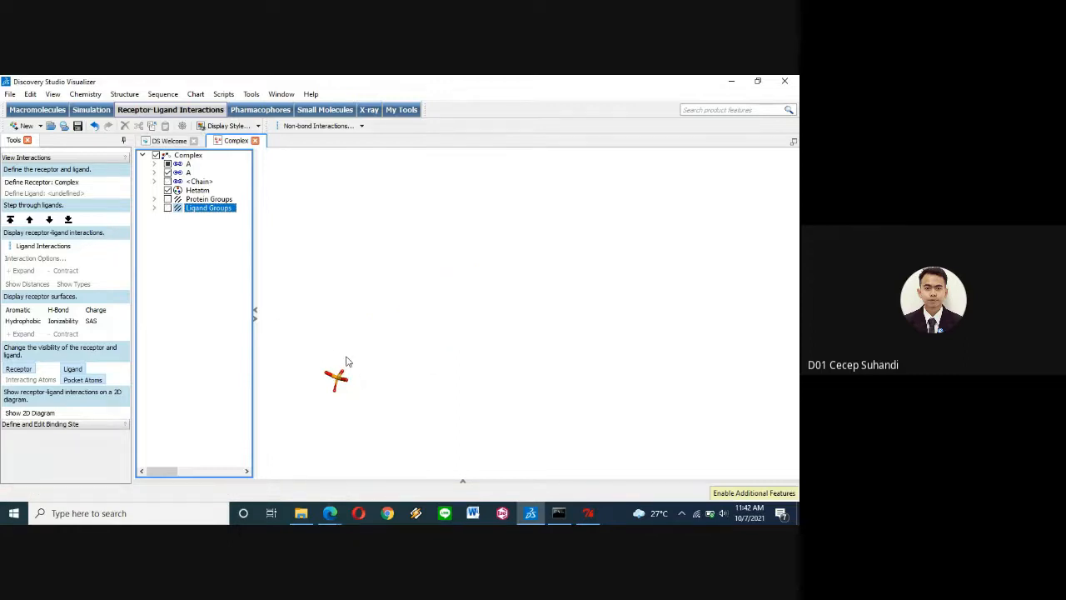
{"action": "mouse_move", "coordinate": [348, 361]}
{"action": "left_mouse_down"}
{"action": "mouse_move", "coordinate": [329, 360]}
{"action": "mouse_move", "coordinate": [349, 417]}
{"action": "mouse_move", "coordinate": [371, 371]}
{"action": "mouse_move", "coordinate": [344, 360]}
{"action": "left_mouse_up"}
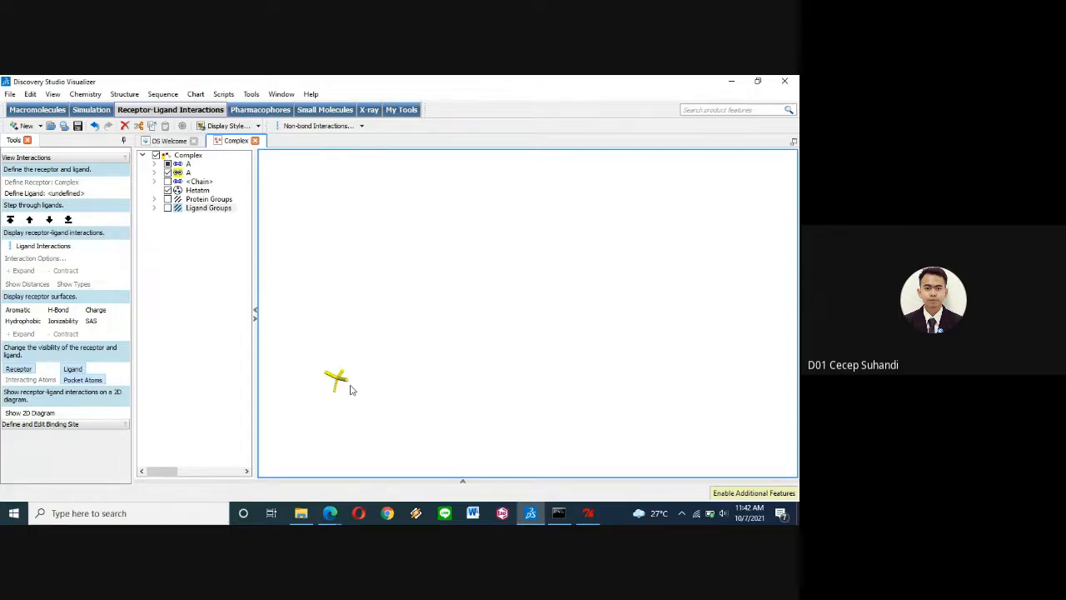
{"action": "mouse_move", "coordinate": [349, 356]}
{"action": "left_mouse_down"}
{"action": "mouse_move", "coordinate": [317, 357]}
{"action": "mouse_move", "coordinate": [324, 407]}
{"action": "mouse_move", "coordinate": [367, 389]}
{"action": "mouse_move", "coordinate": [341, 350]}
{"action": "mouse_move", "coordinate": [326, 357]}
{"action": "left_mouse_up"}
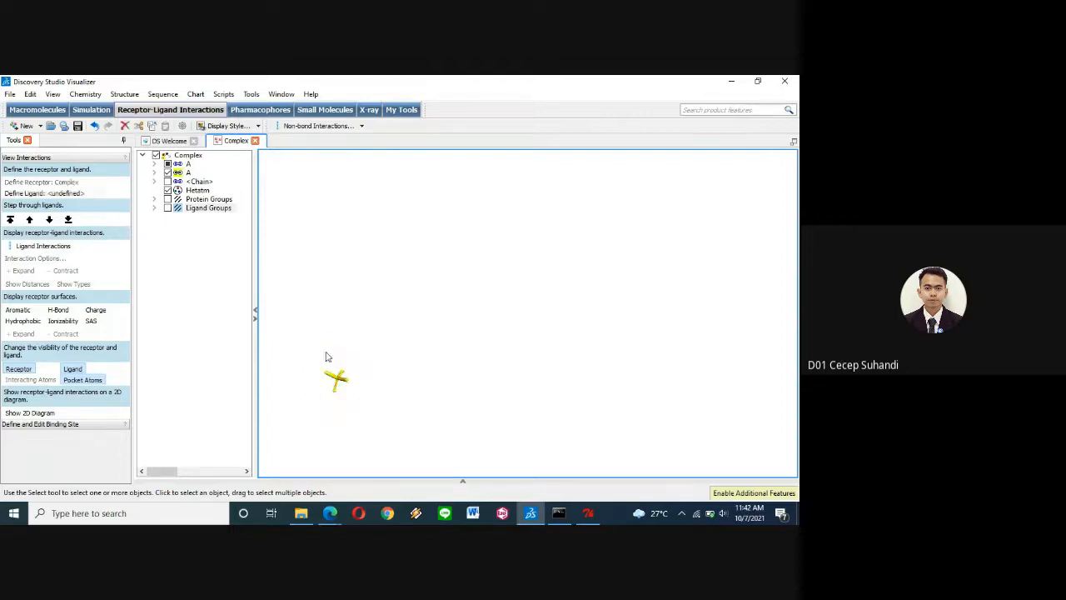
{"action": "left_click", "coordinate": [363, 389]}
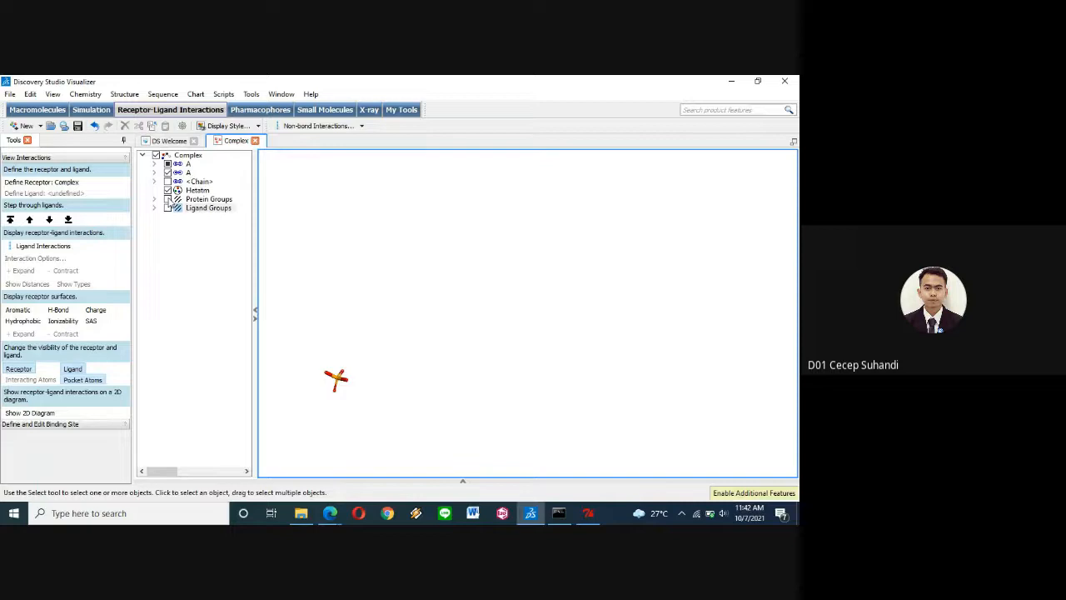
Step: Show the Protein Groups and apply the Flat ribbon style with a custom light violet colour (RGB 170, 170, 255)
{"action": "left_click", "coordinate": [169, 200]}
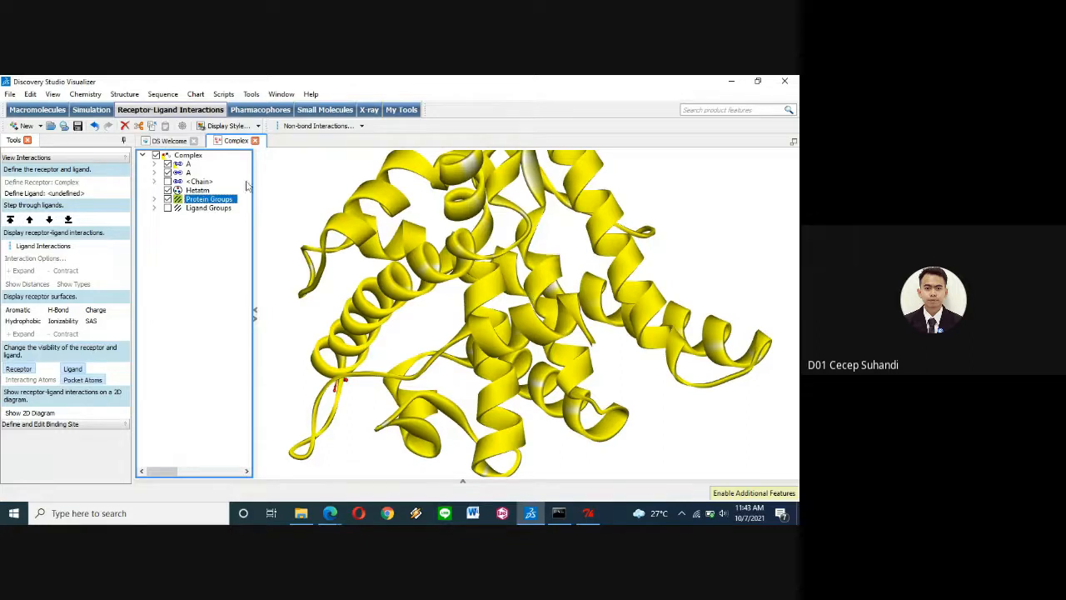
{"action": "left_click", "coordinate": [223, 126]}
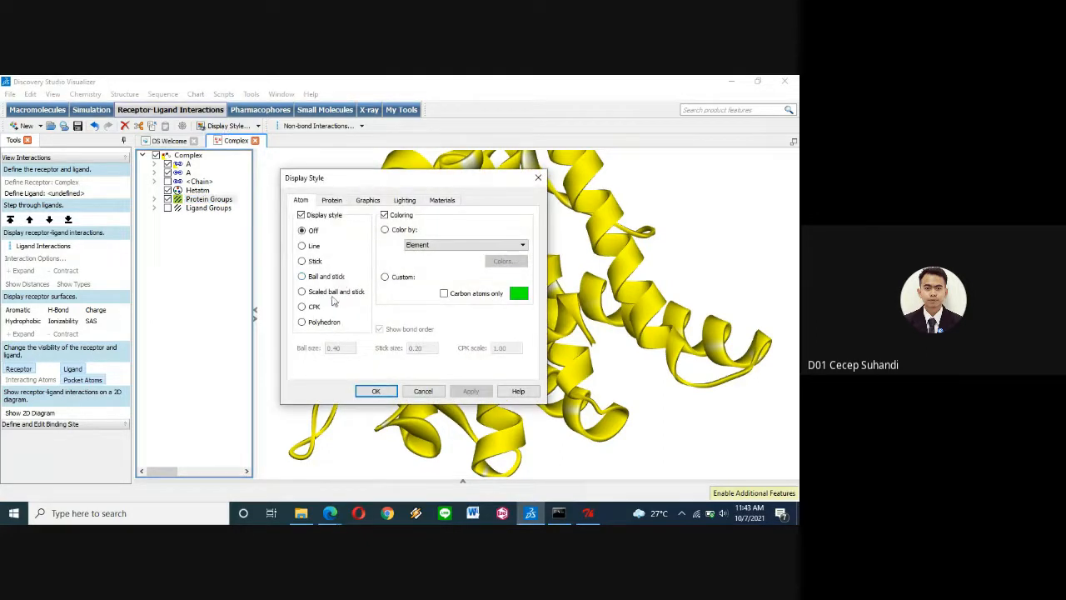
{"action": "left_click", "coordinate": [333, 202]}
{"action": "left_click", "coordinate": [298, 203]}
{"action": "left_click", "coordinate": [333, 203]}
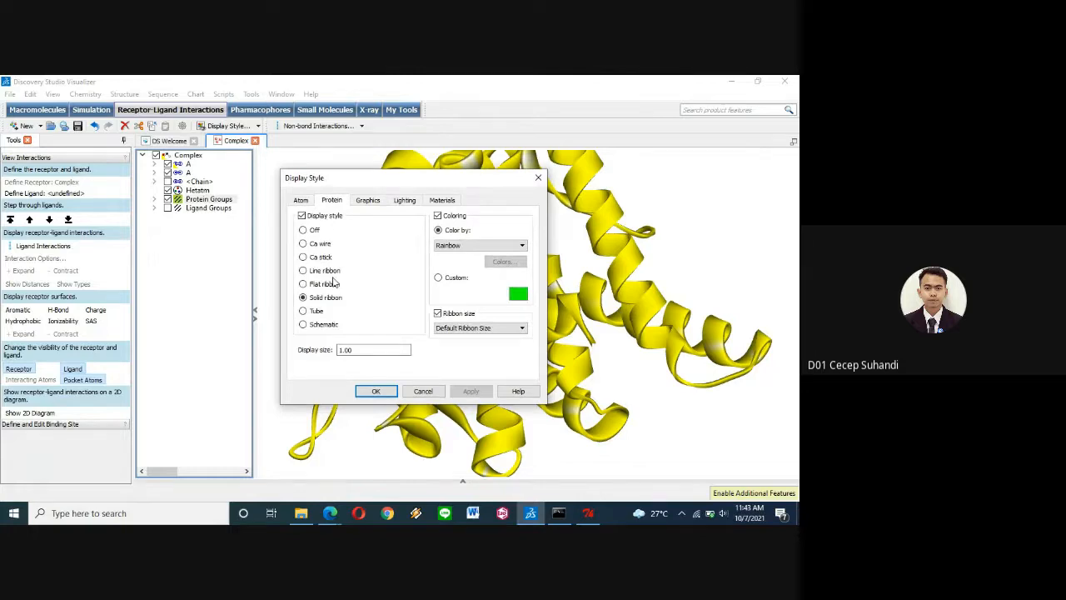
{"action": "left_click", "coordinate": [303, 284]}
{"action": "left_click", "coordinate": [516, 293]}
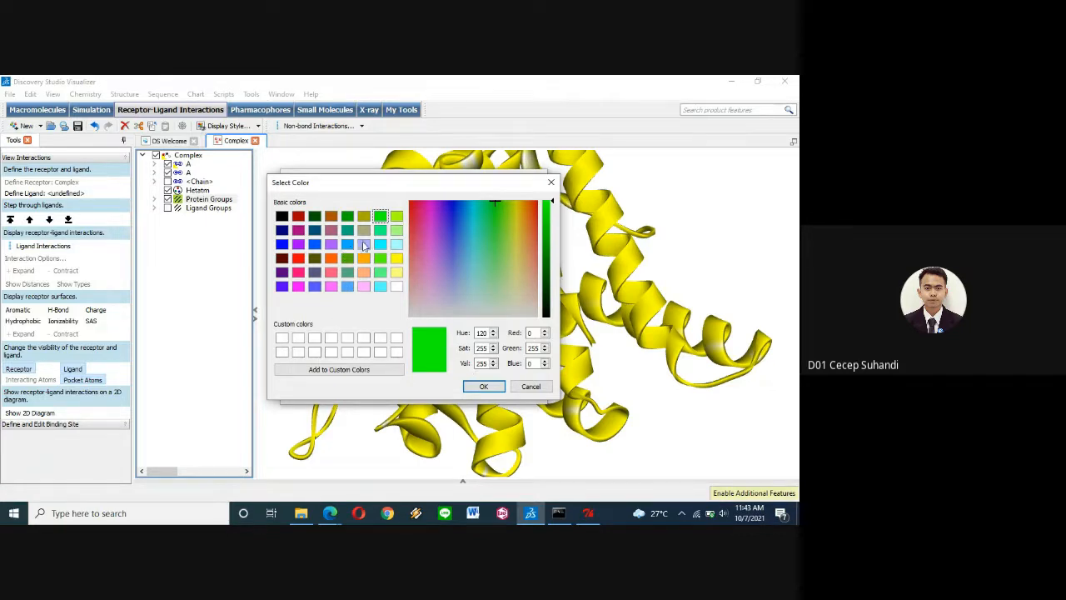
{"action": "left_click", "coordinate": [363, 245]}
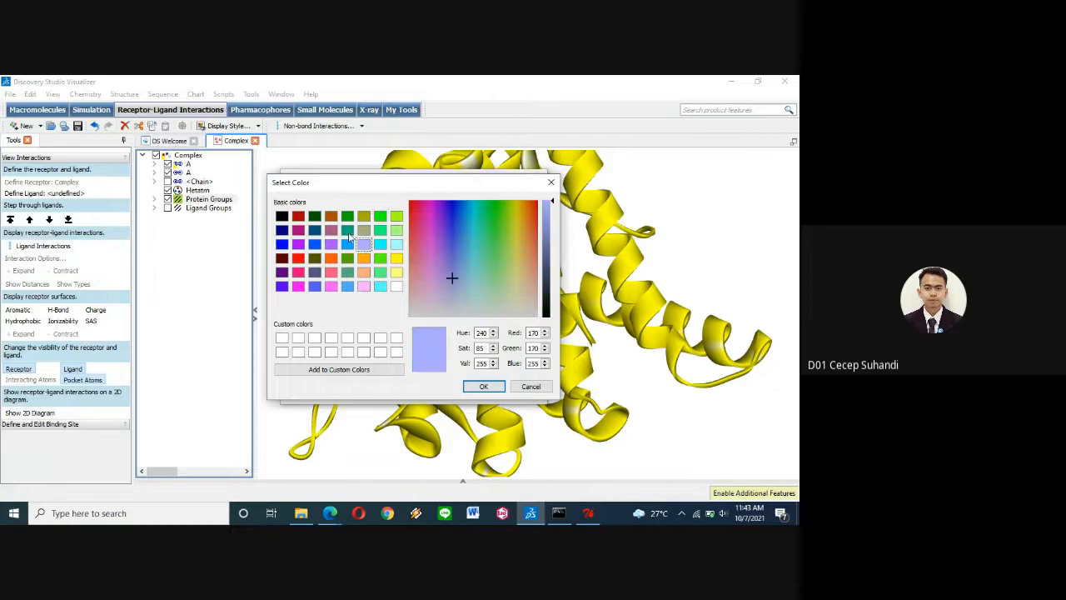
{"action": "left_click", "coordinate": [483, 386]}
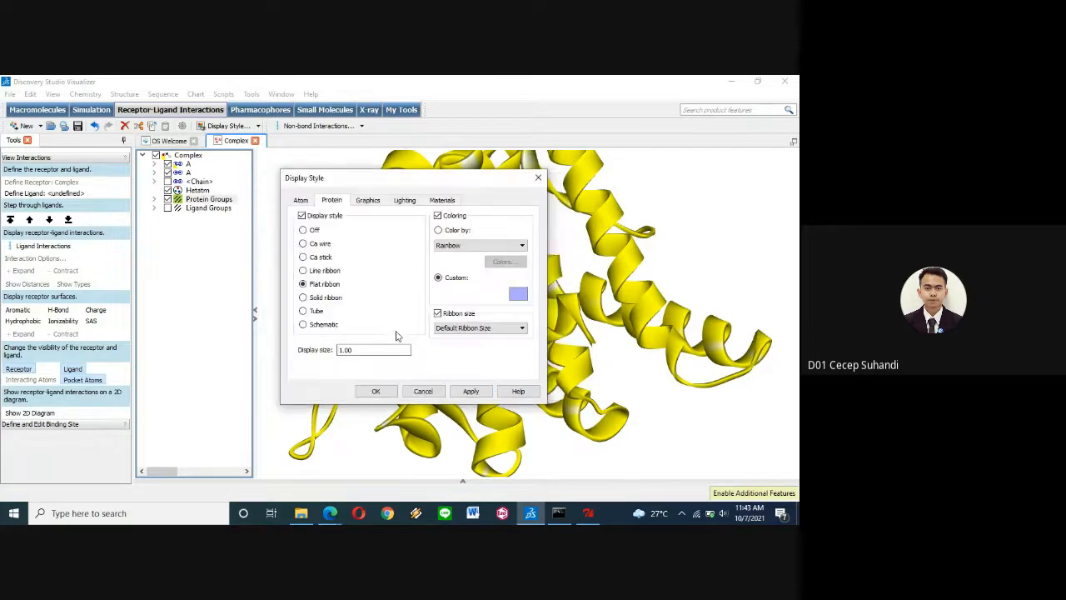
{"action": "left_click", "coordinate": [470, 391]}
Step: Apply the Metallic material preset to the Protein Groups and accept the display style
{"action": "left_click", "coordinate": [368, 200]}
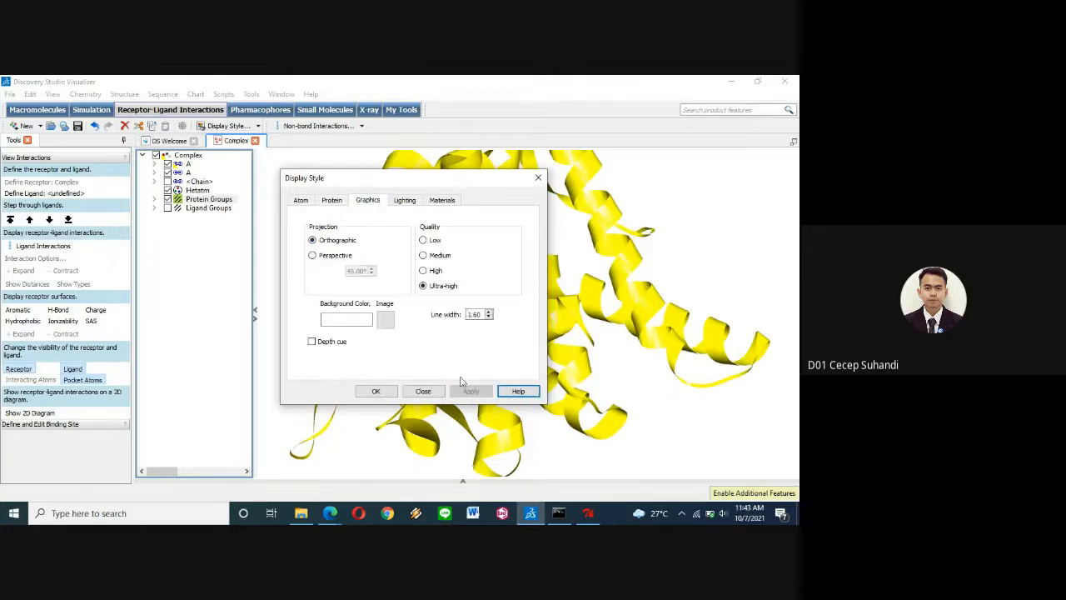
{"action": "left_click", "coordinate": [407, 203]}
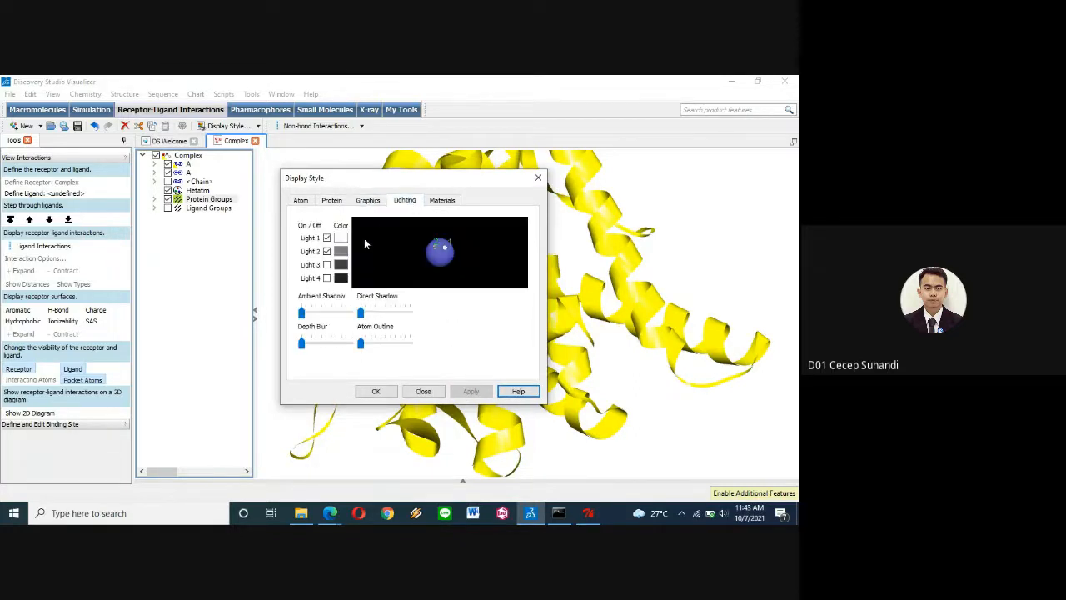
{"action": "left_click", "coordinate": [443, 200]}
{"action": "left_click", "coordinate": [386, 356]}
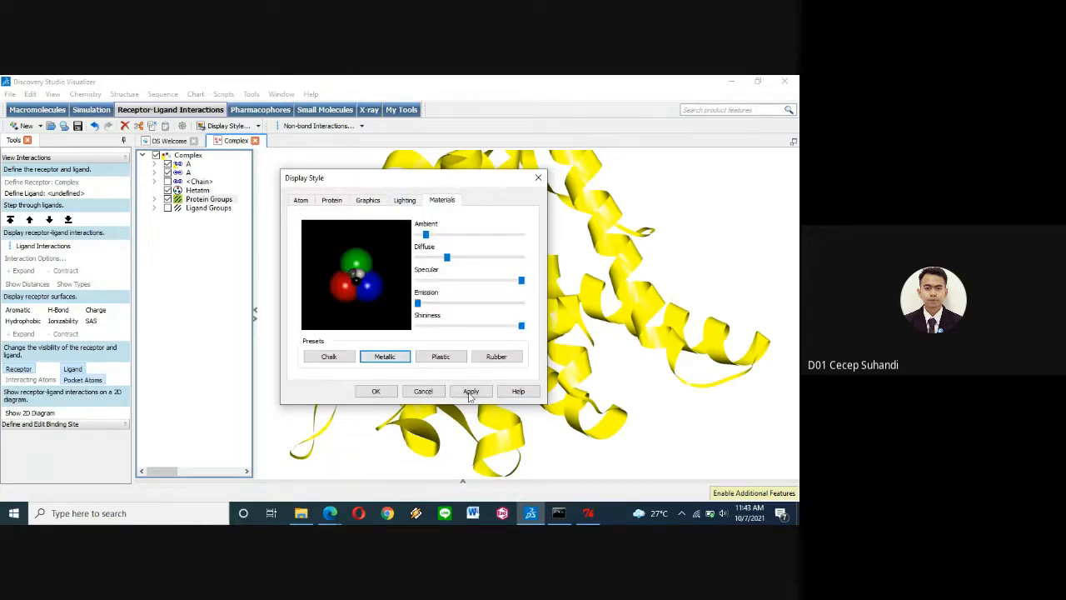
{"action": "left_click", "coordinate": [470, 392]}
{"action": "left_click", "coordinate": [375, 391]}
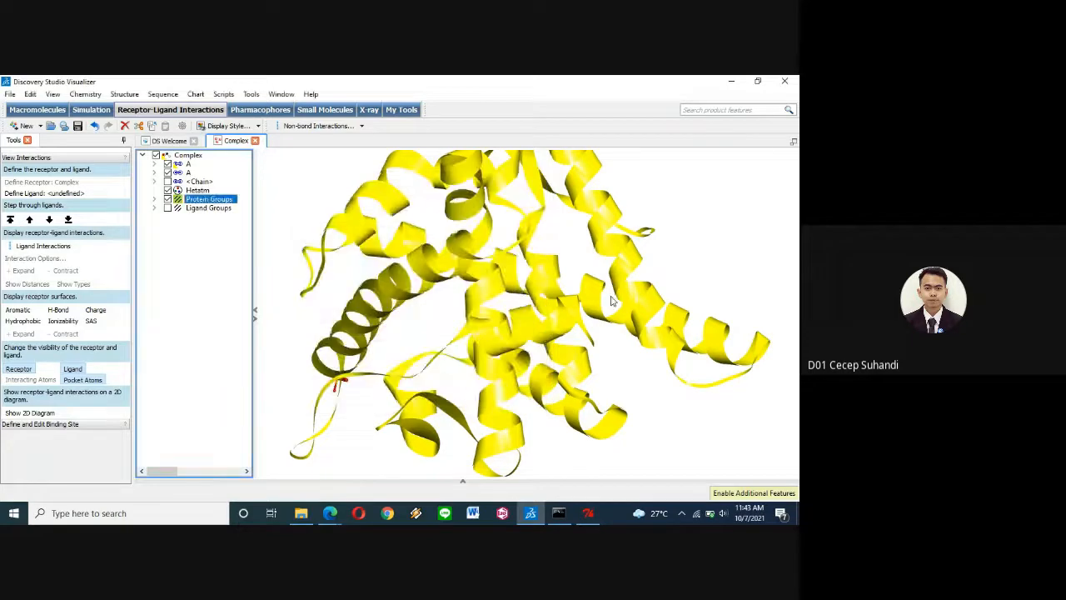
Step: Clear the protein selection and show the Ligand Groups again together with the ribbon
{"action": "left_click", "coordinate": [680, 253]}
{"action": "right_click_drag", "start_coordinate": [702, 245], "coordinate": [591, 272]}
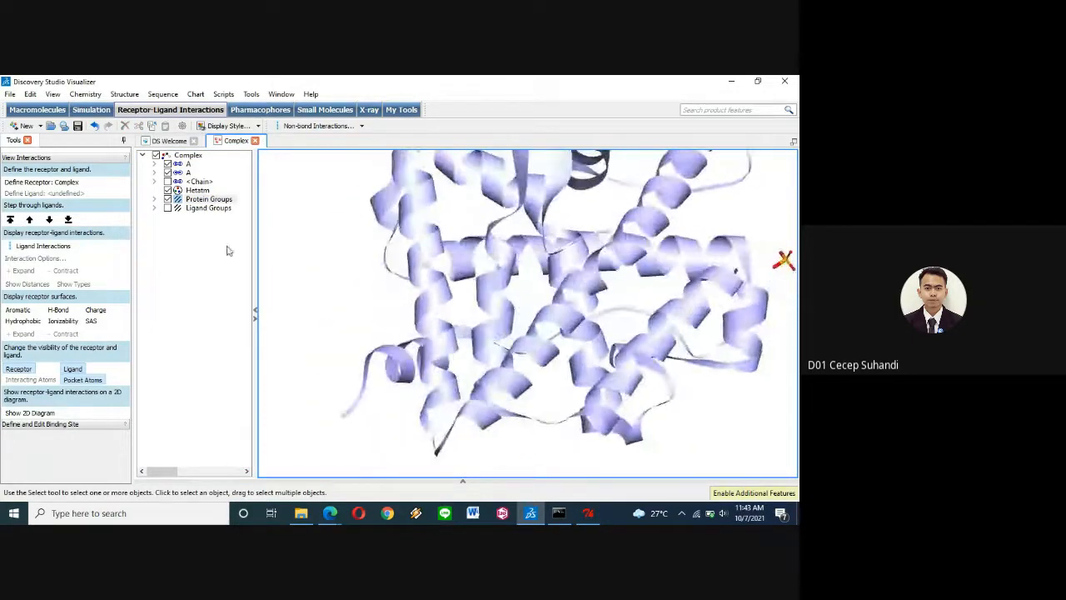
{"action": "left_click", "coordinate": [168, 207]}
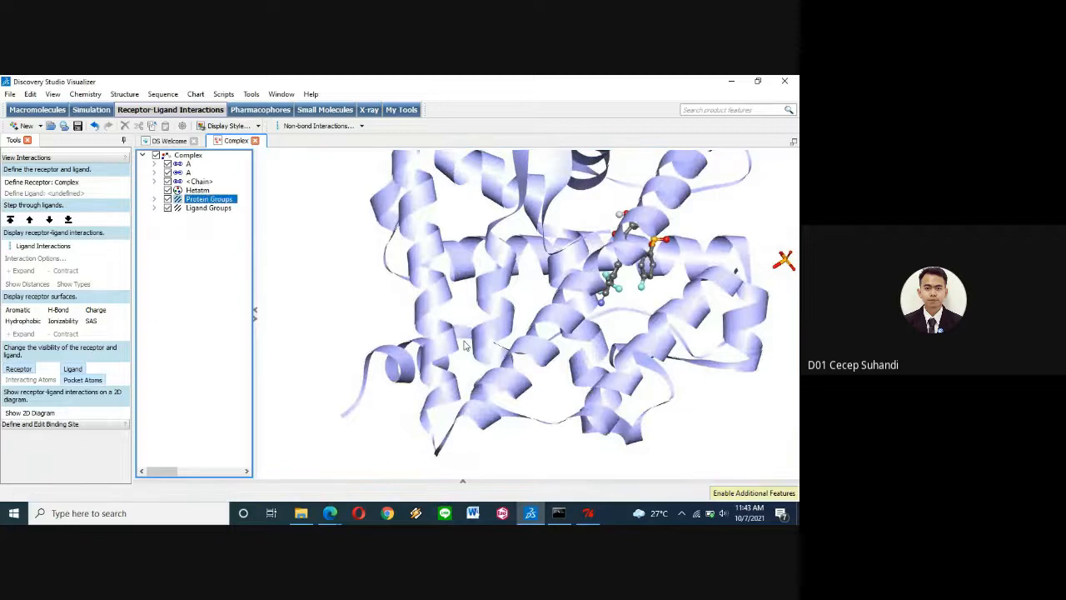
{"action": "left_click", "coordinate": [354, 268]}
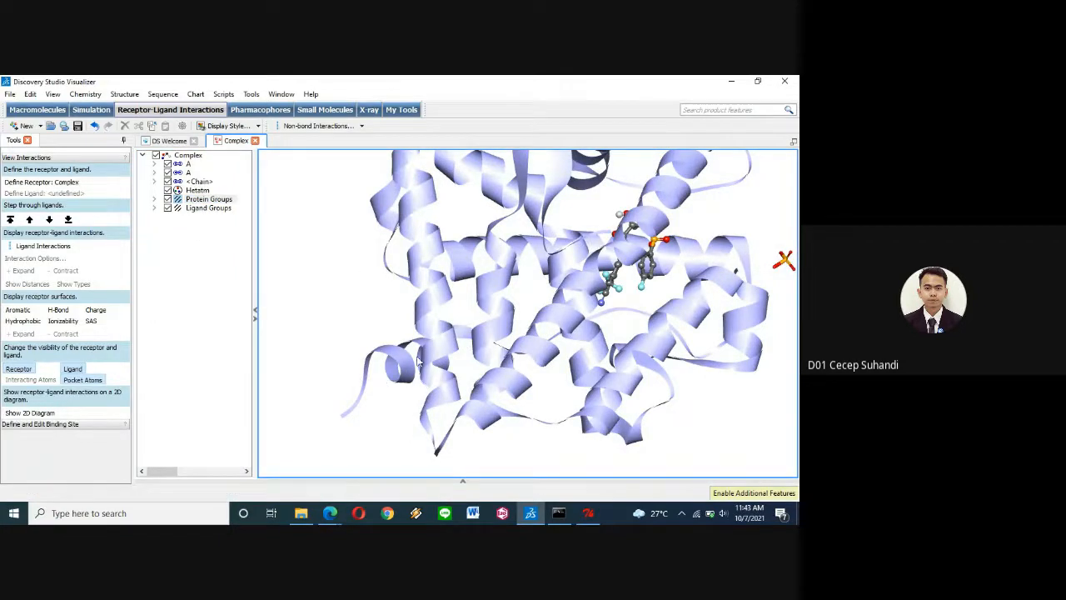
Step: Define the Ligand Groups as the ligand and display the ligand interactions with the surrounding residues
{"action": "left_click", "coordinate": [179, 208]}
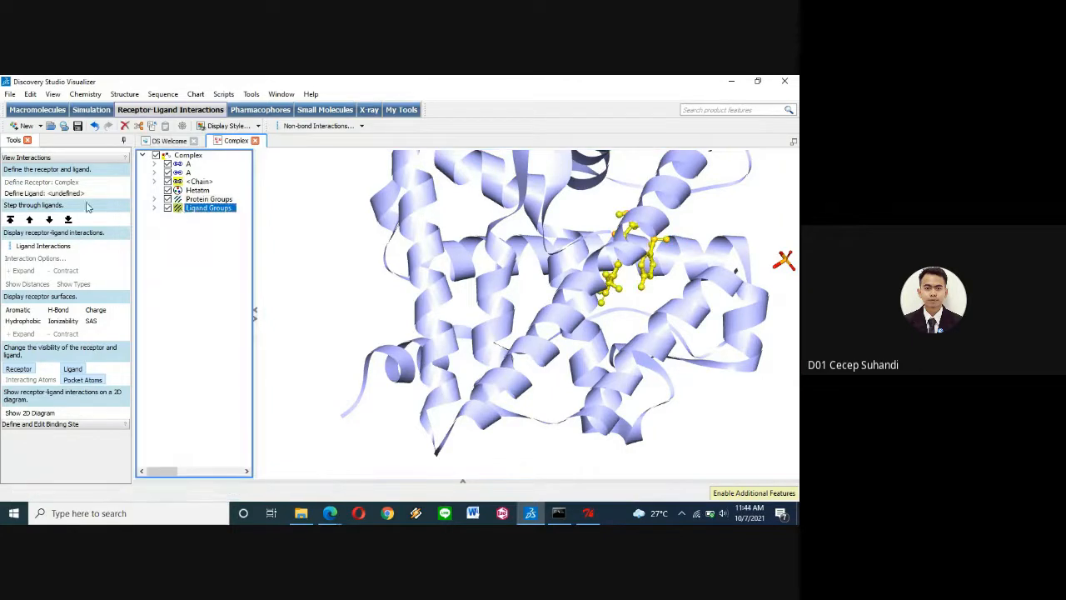
{"action": "left_click", "coordinate": [50, 194]}
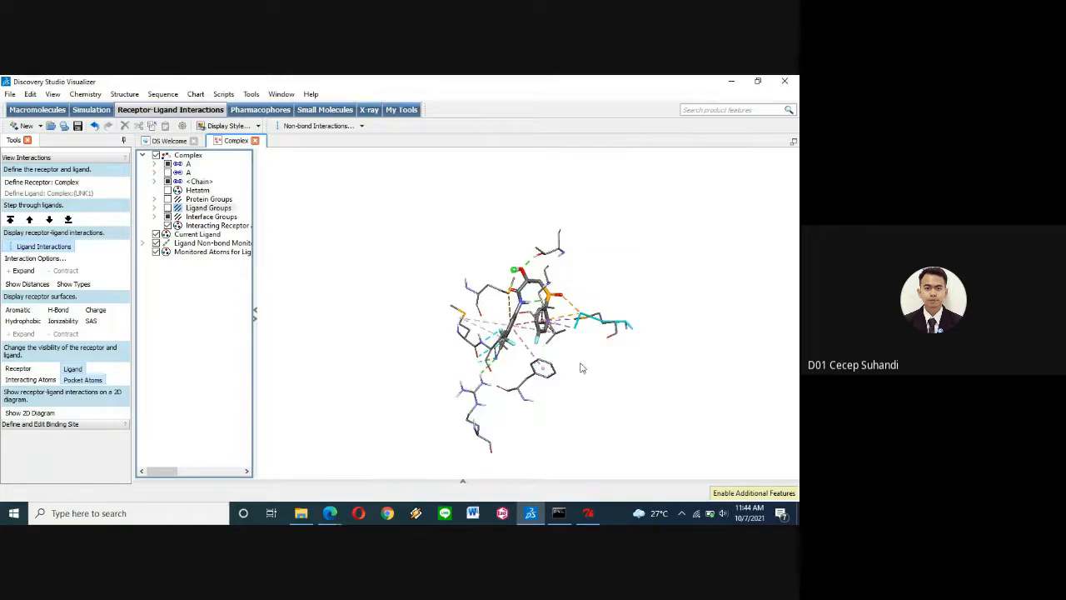
{"action": "left_click_drag", "start_coordinate": [623, 301], "coordinate": [575, 308]}
{"action": "right_click_drag", "start_coordinate": [414, 353], "coordinate": [470, 367]}
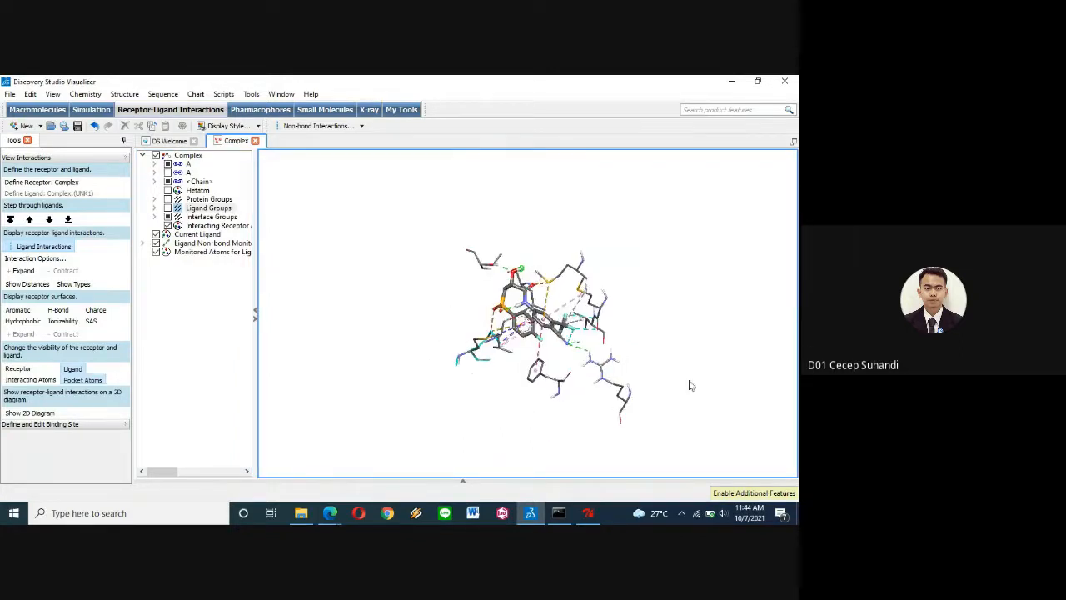
{"action": "right_click_drag", "start_coordinate": [690, 381], "coordinate": [599, 345]}
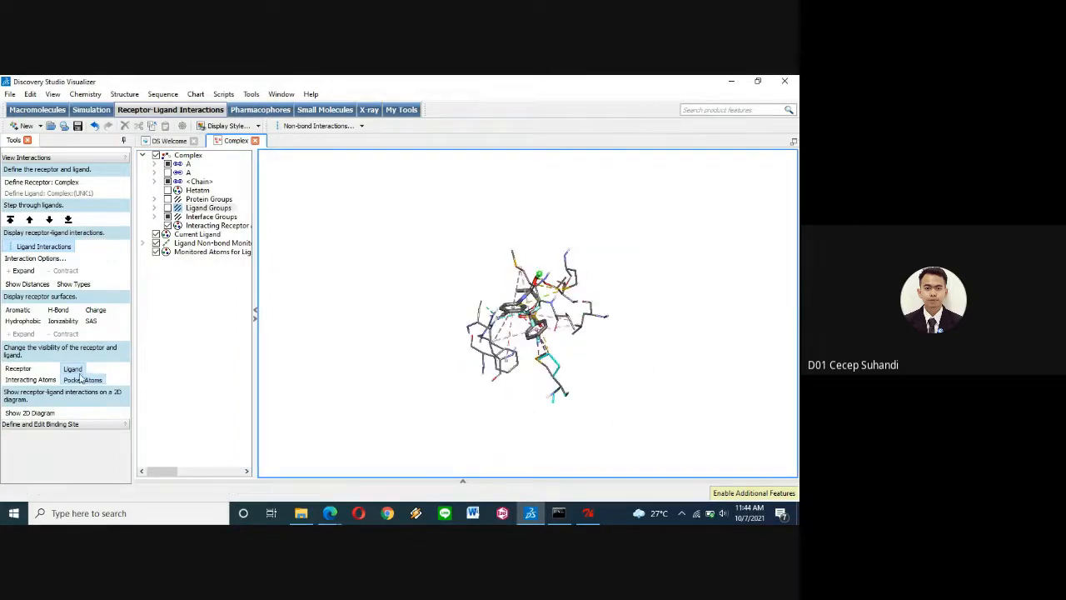
Step: Make the receptor visible around the ligand interactions and orient the complex for a close view of the binding site
{"action": "left_click", "coordinate": [18, 369]}
{"action": "right_click_drag", "start_coordinate": [718, 348], "coordinate": [544, 341]}
{"action": "scroll", "coordinate": [543, 341], "scroll_direction": "up", "scroll_amount": 3}
{"action": "right_click_drag", "start_coordinate": [632, 364], "coordinate": [500, 291]}
{"action": "right_click_drag", "start_coordinate": [509, 360], "coordinate": [553, 417]}
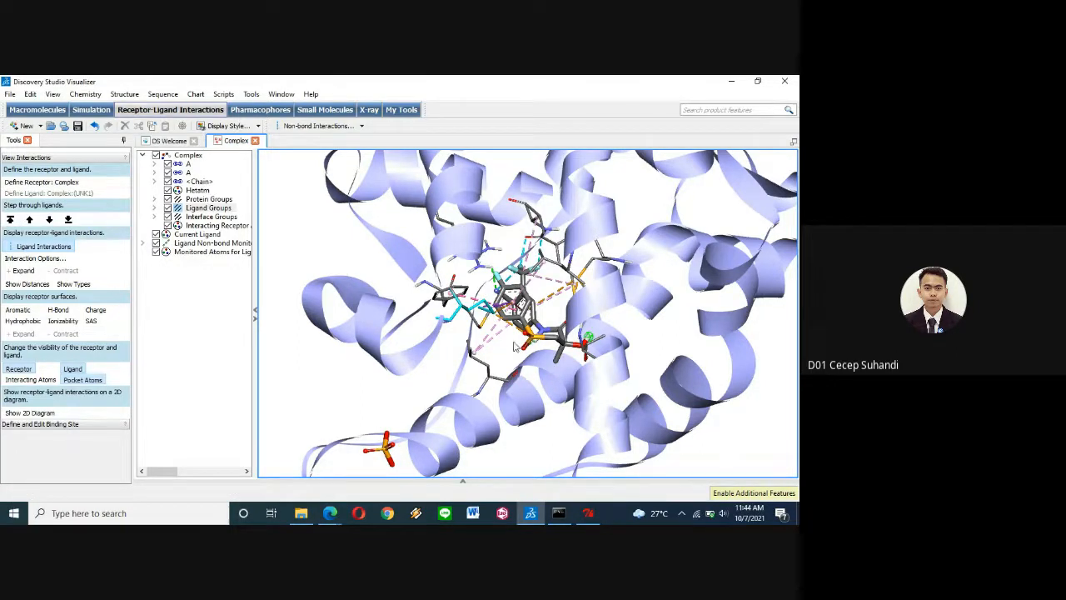
{"action": "right_click_drag", "start_coordinate": [339, 393], "coordinate": [358, 390]}
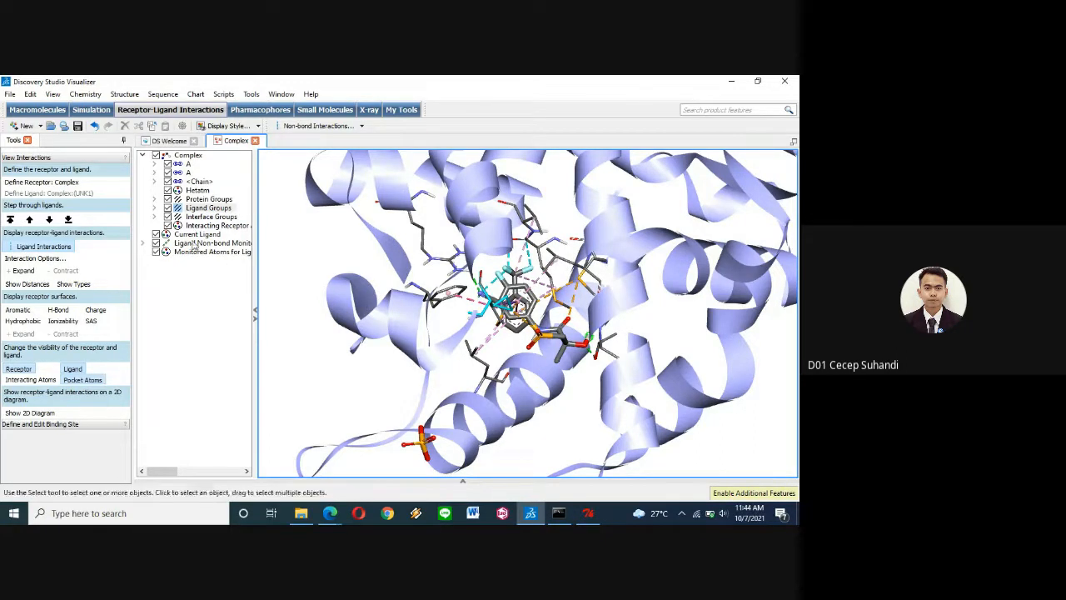
Step: Apply the Ball and stick display style to the Ligand Groups
{"action": "left_click", "coordinate": [183, 208]}
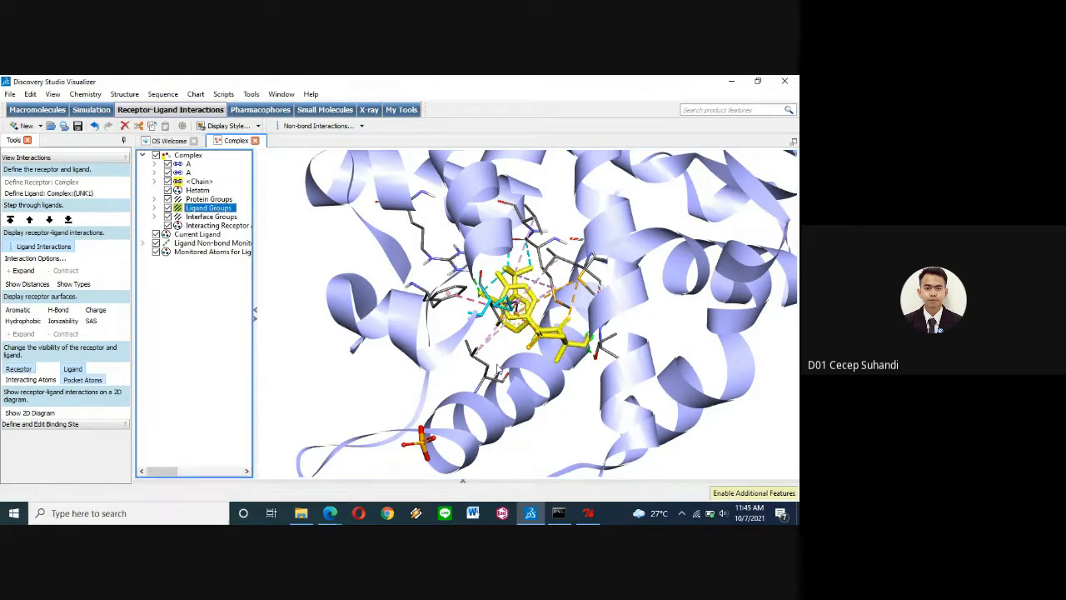
{"action": "left_click", "coordinate": [225, 125]}
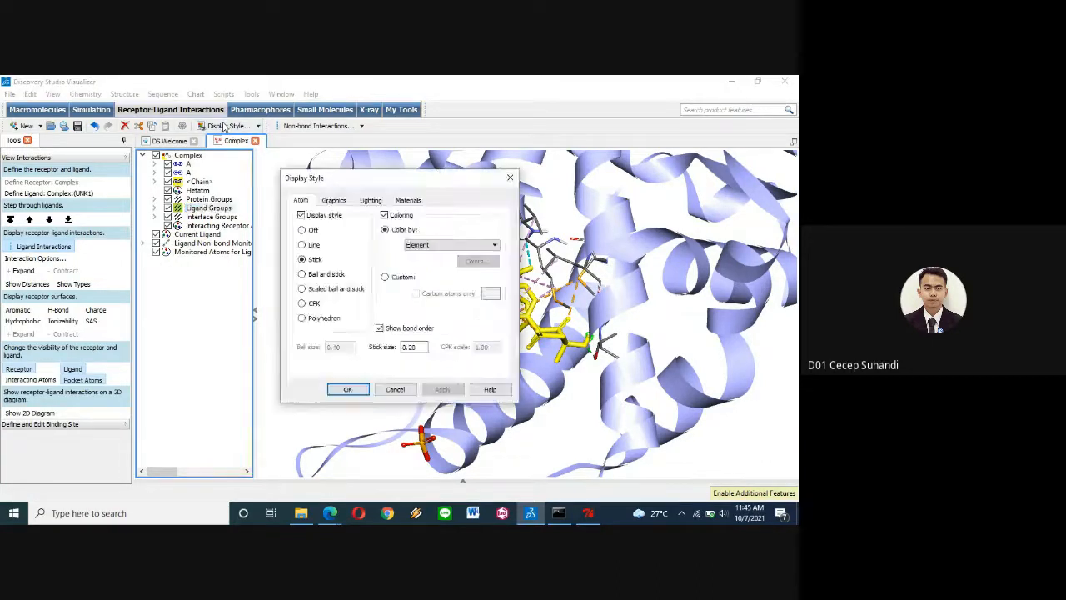
{"action": "left_click", "coordinate": [303, 274]}
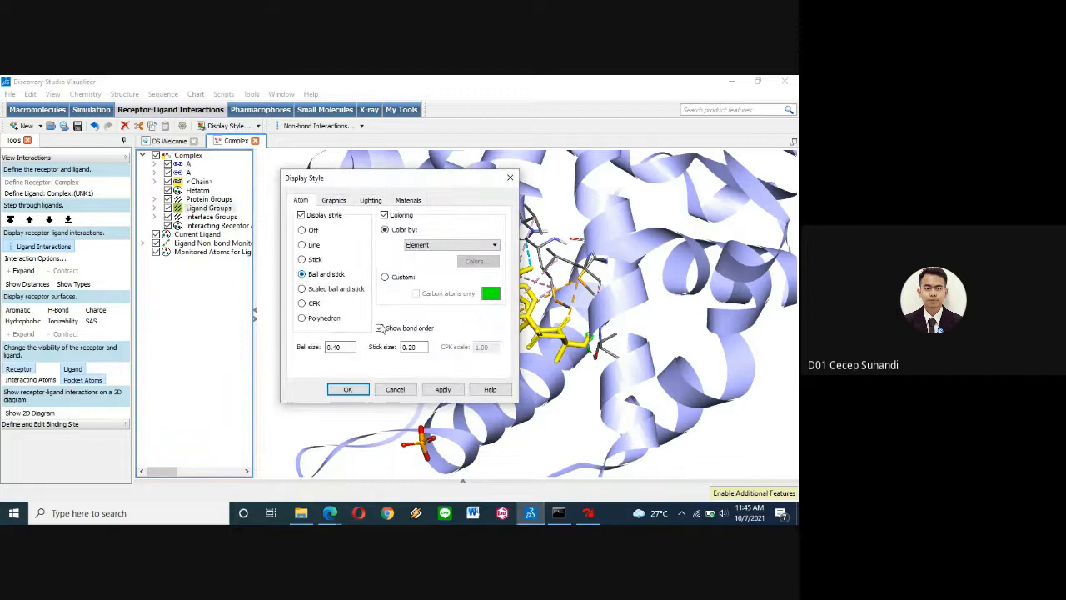
{"action": "left_click", "coordinate": [443, 389]}
Step: Apply the Metallic material preset to the Ligand Groups, accept the display style and clear the ligand selection
{"action": "left_click", "coordinate": [344, 202]}
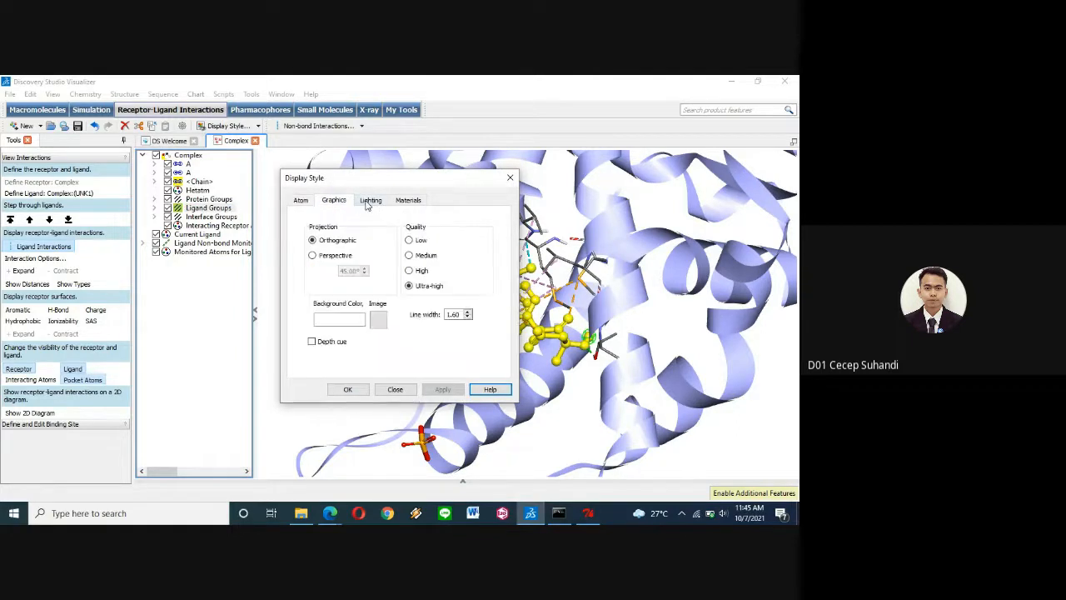
{"action": "left_click", "coordinate": [371, 201]}
{"action": "left_click", "coordinate": [406, 201]}
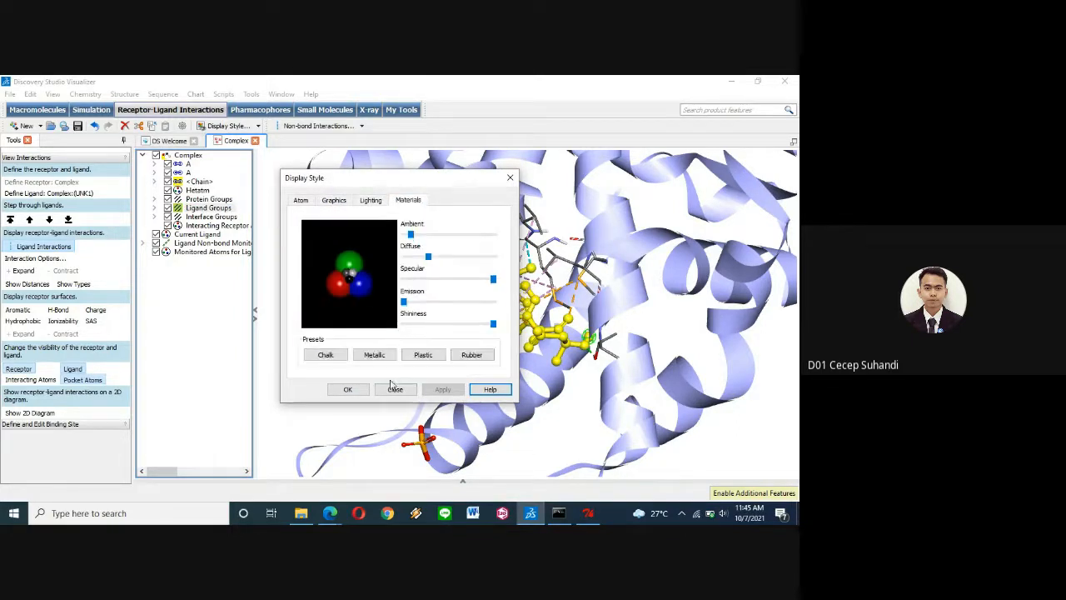
{"action": "left_click", "coordinate": [379, 354]}
{"action": "left_click", "coordinate": [443, 390]}
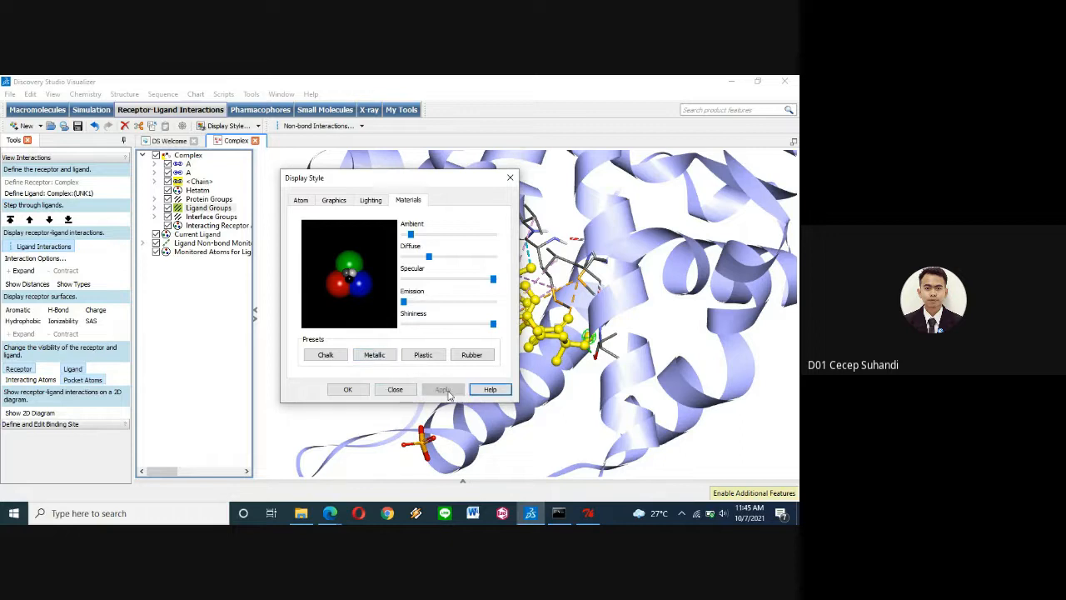
{"action": "left_click", "coordinate": [348, 389]}
{"action": "left_click", "coordinate": [346, 364]}
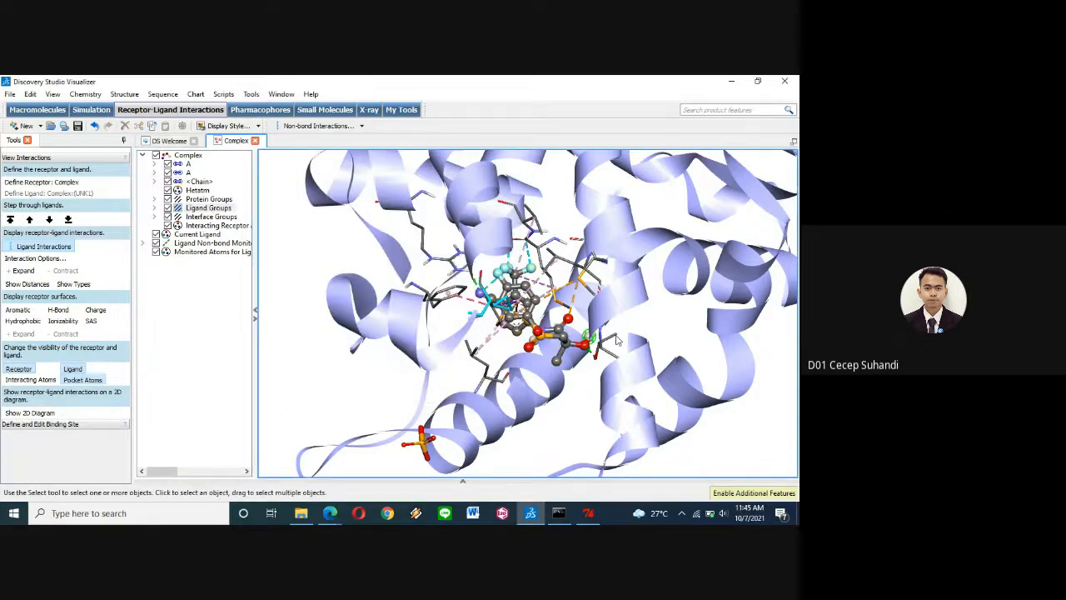
Step: Select the Interacting Receptor Atoms and start adding labels to them
{"action": "middle_click_drag", "start_coordinate": [748, 361], "coordinate": [500, 358]}
{"action": "middle_click_drag", "start_coordinate": [437, 308], "coordinate": [545, 212]}
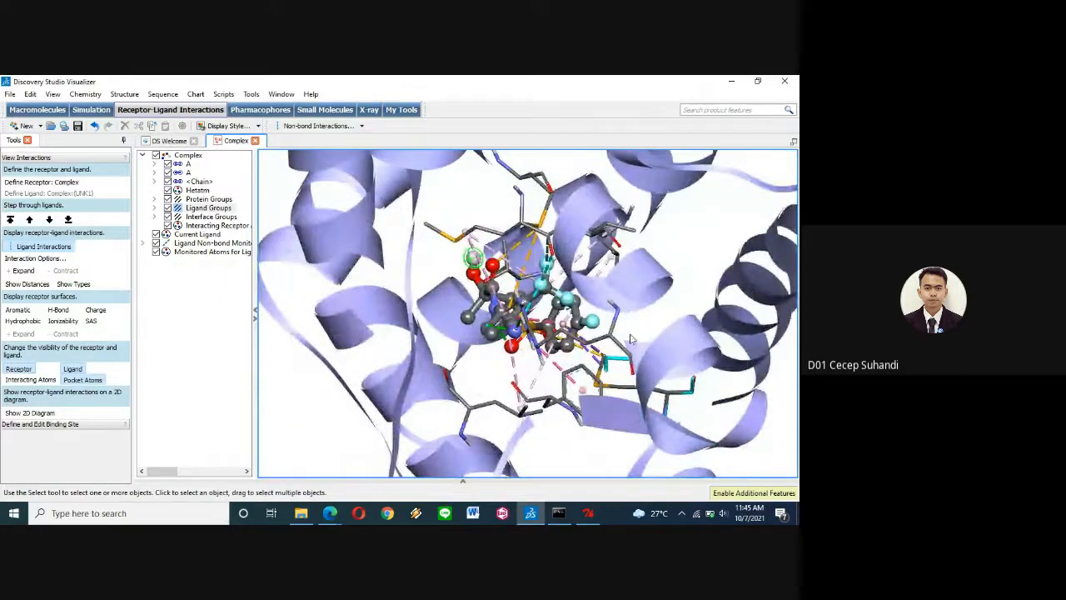
{"action": "right_click_drag", "start_coordinate": [709, 252], "coordinate": [450, 223]}
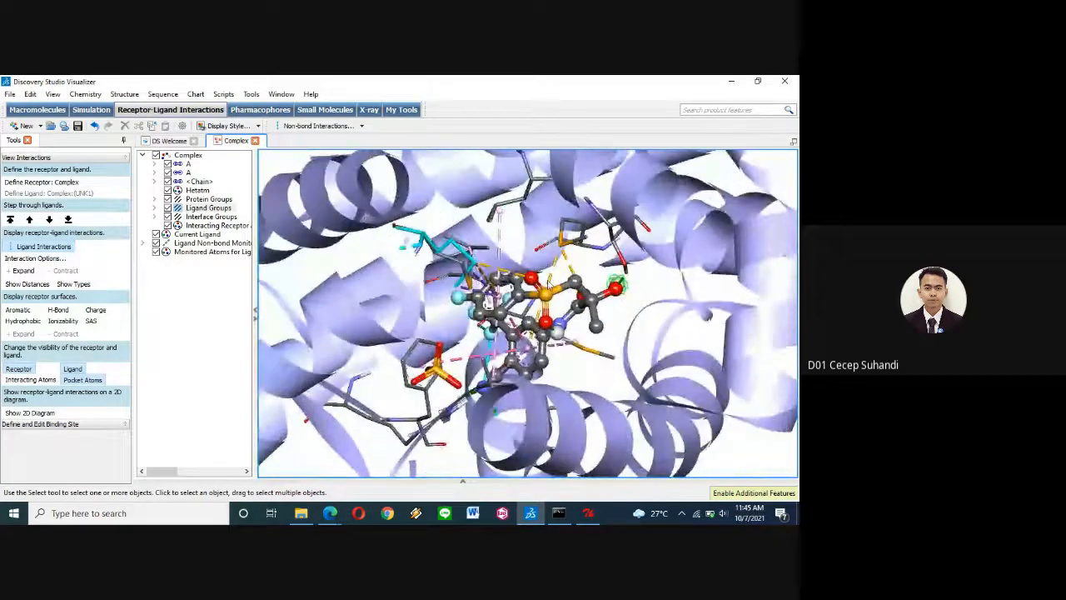
{"action": "right_click_drag", "start_coordinate": [600, 354], "coordinate": [442, 248]}
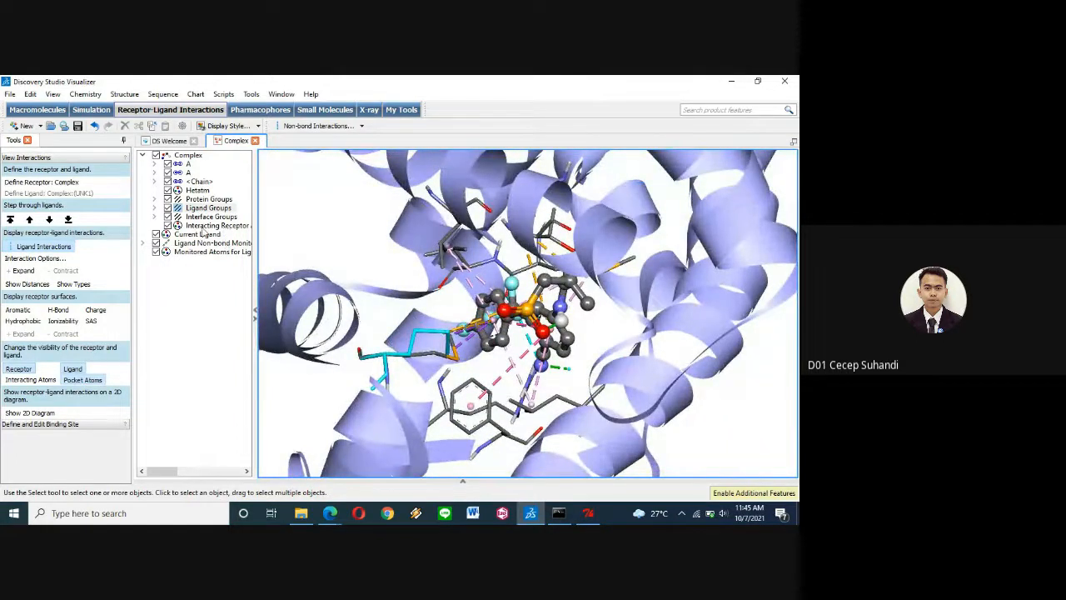
{"action": "left_click", "coordinate": [180, 216]}
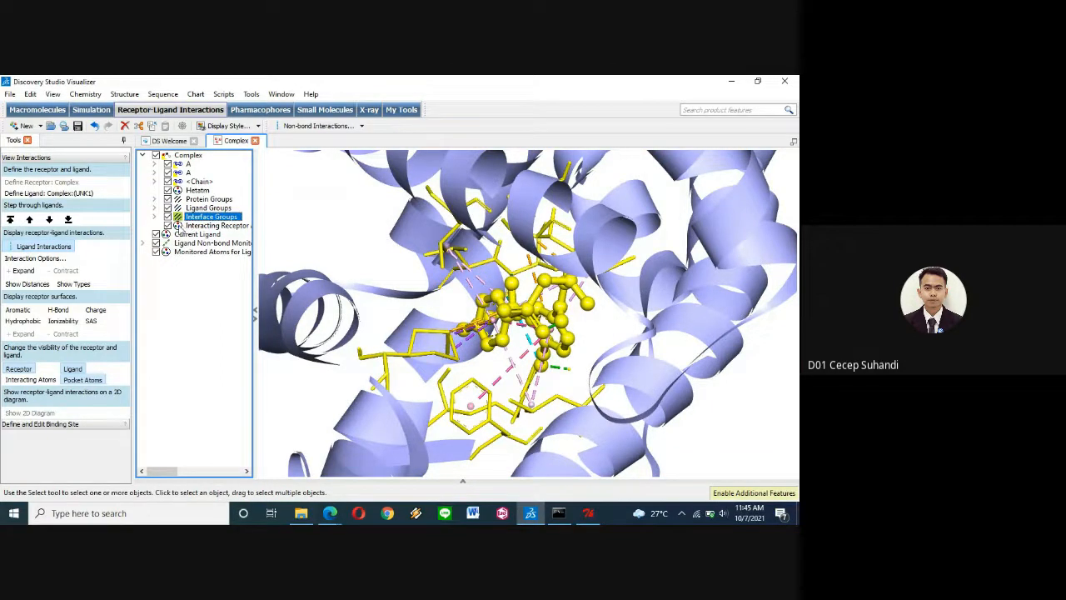
{"action": "left_click", "coordinate": [181, 226]}
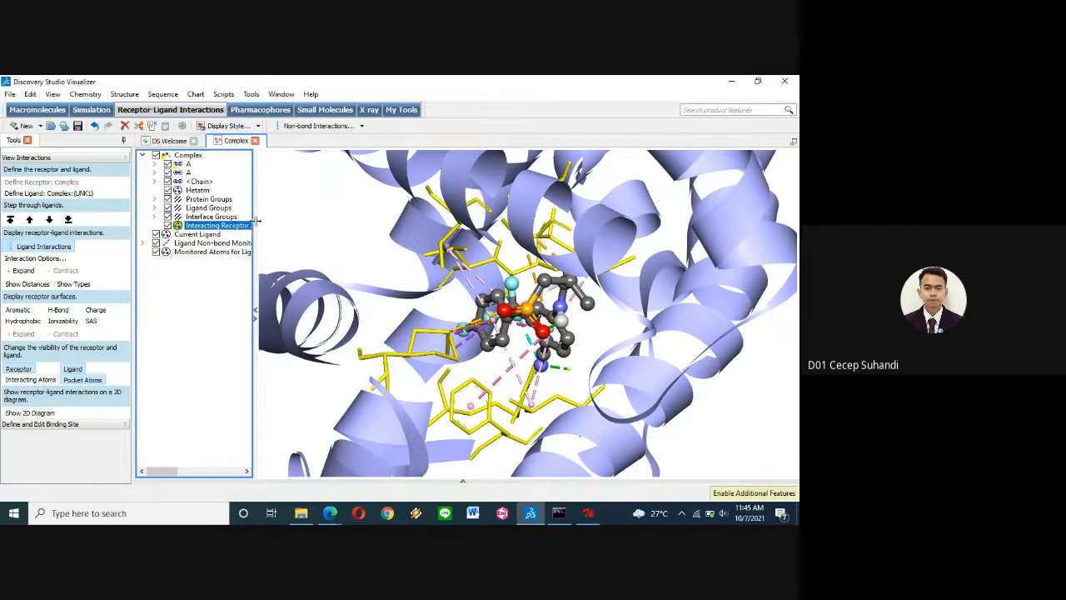
{"action": "left_click_drag", "start_coordinate": [255, 230], "coordinate": [265, 230]}
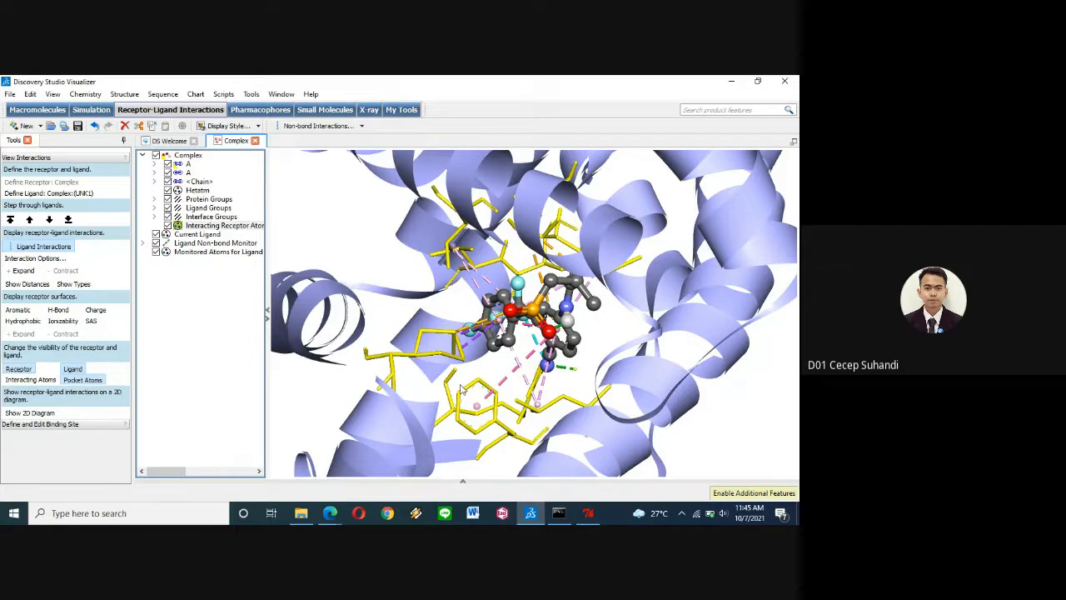
{"action": "right_click", "coordinate": [409, 356]}
{"action": "mouse_move", "coordinate": [514, 326]}
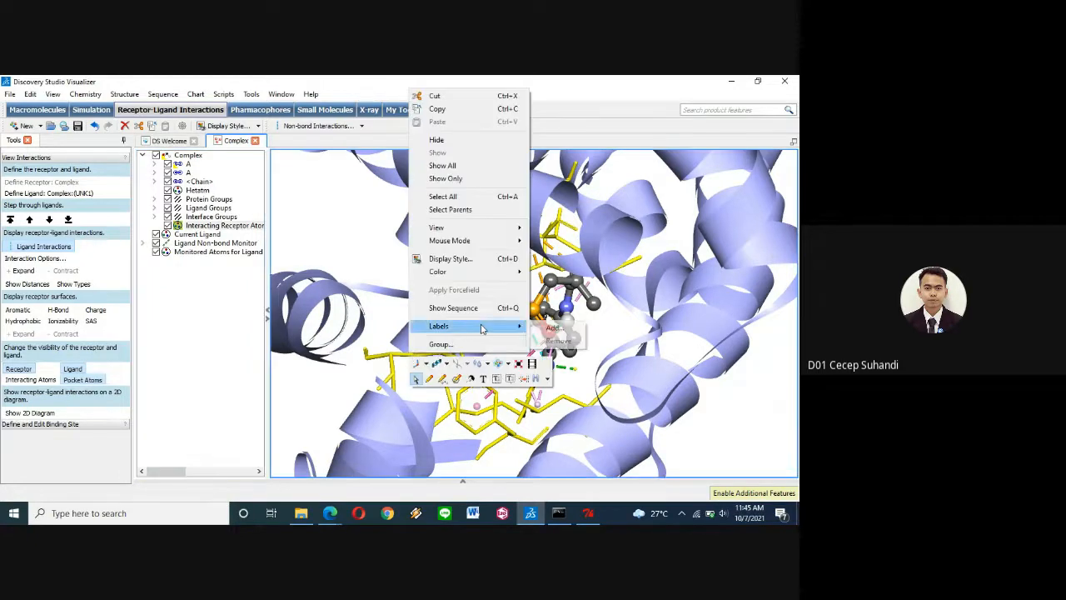
{"action": "left_click", "coordinate": [547, 329]}
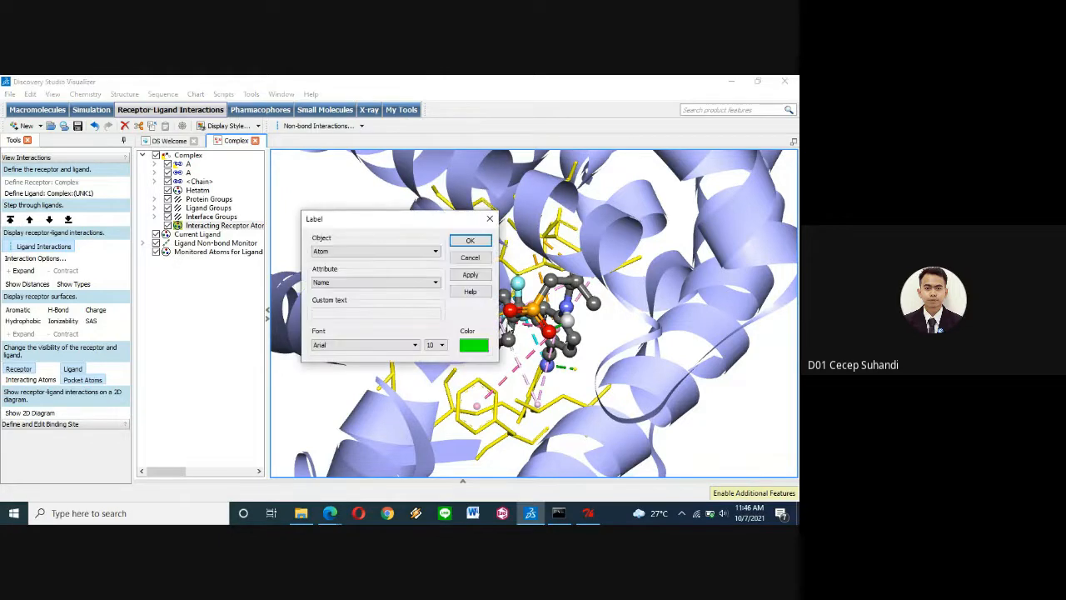
Step: Set the labels to the AminoAcid object with the 3-Letter & ID# attribute
{"action": "left_click", "coordinate": [431, 251]}
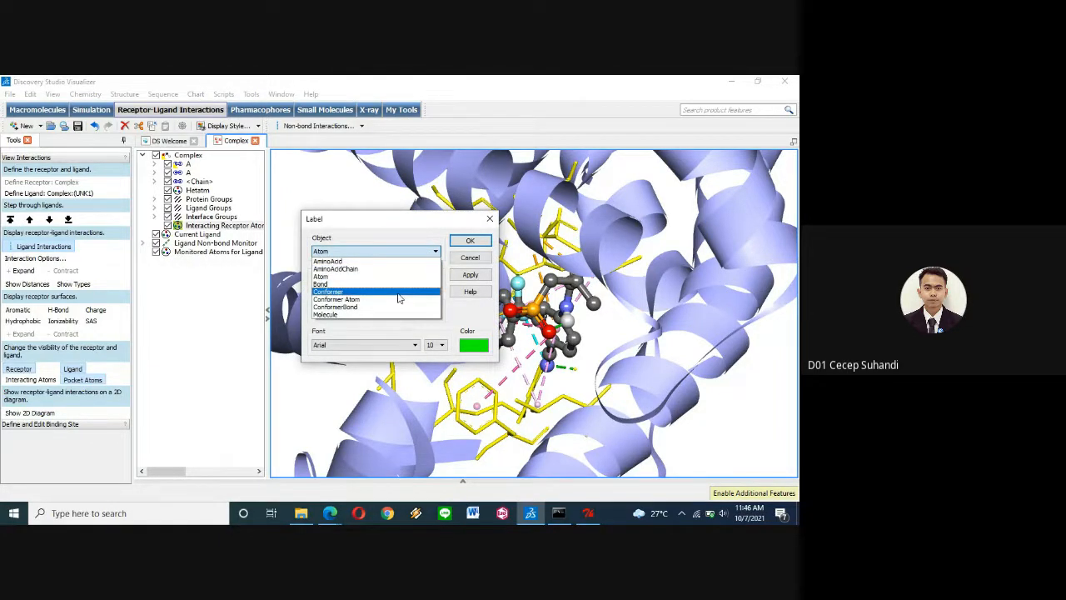
{"action": "left_click", "coordinate": [387, 263]}
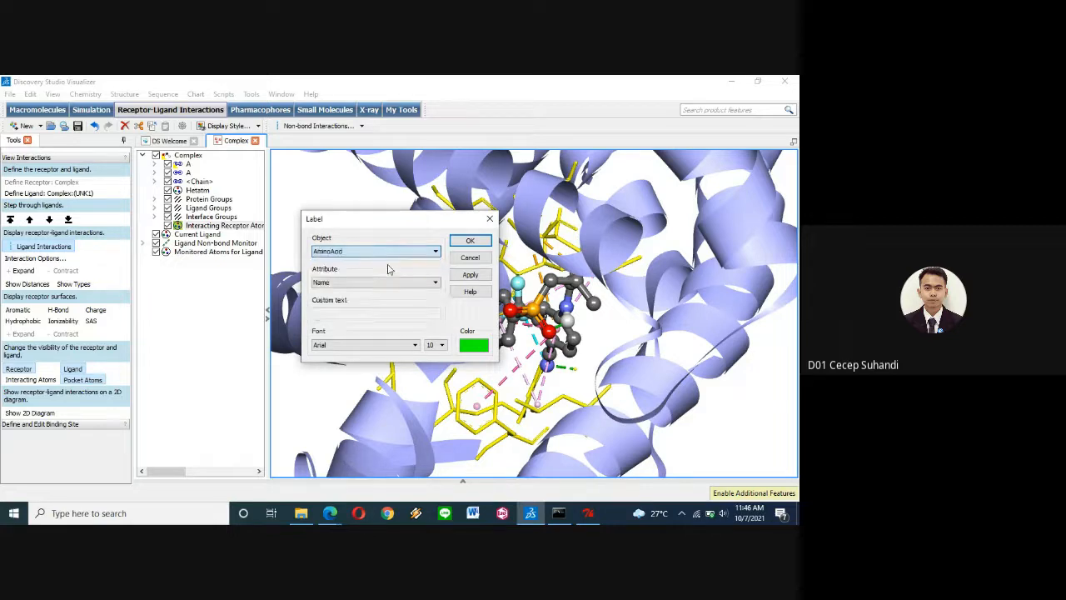
{"action": "left_click", "coordinate": [400, 254]}
{"action": "left_click", "coordinate": [401, 255]}
{"action": "left_click", "coordinate": [408, 283]}
{"action": "scroll", "coordinate": [406, 327], "scroll_direction": "up", "scroll_amount": 5}
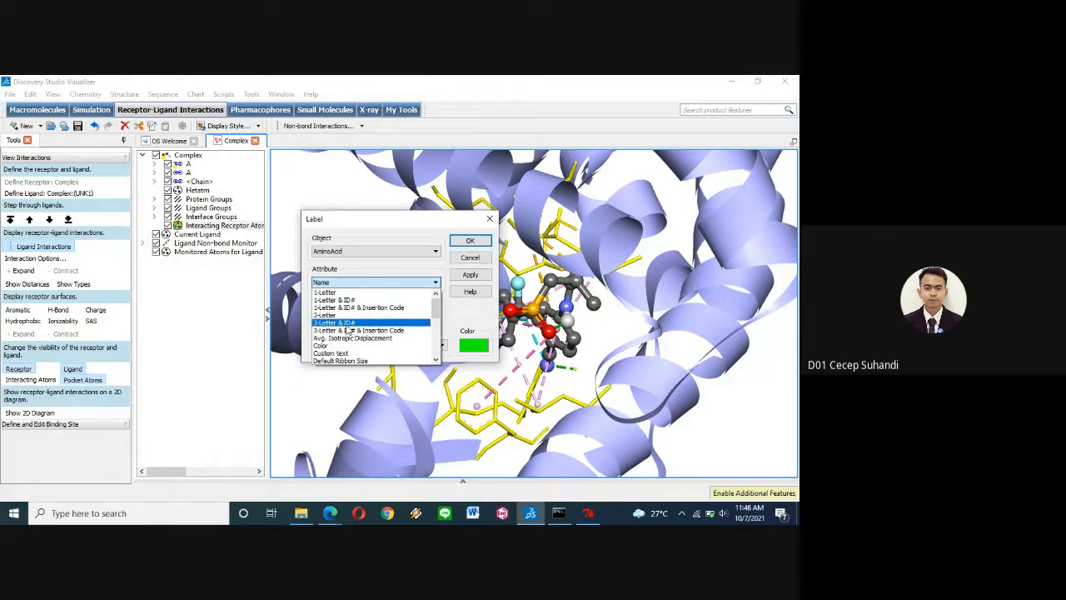
{"action": "left_click", "coordinate": [348, 322]}
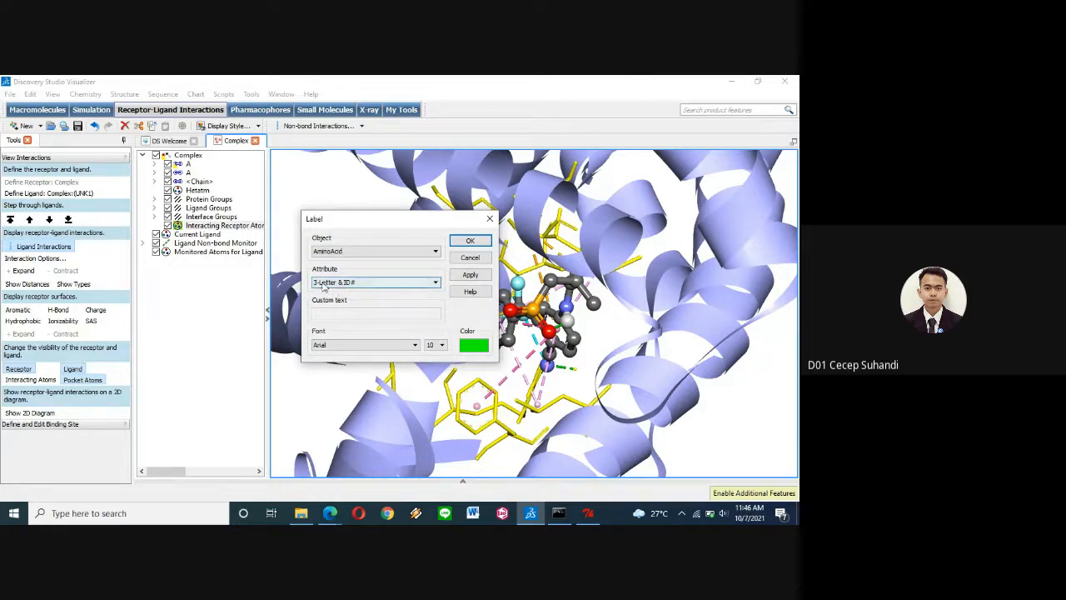
Step: Set the residue label font to Arial Black at size 12
{"action": "left_click", "coordinate": [416, 345]}
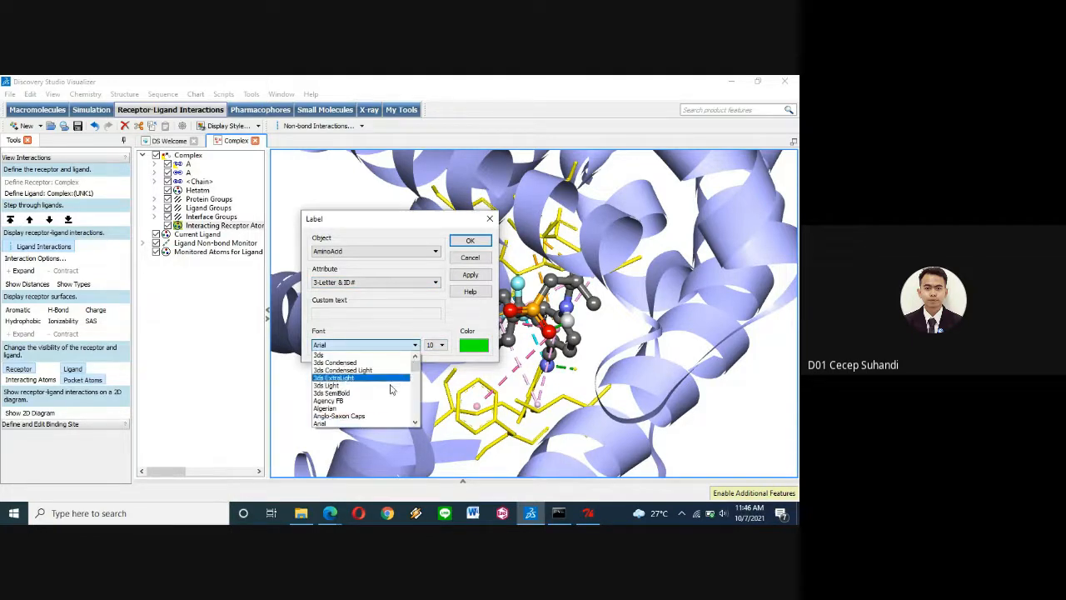
{"action": "scroll", "coordinate": [363, 383], "scroll_direction": "down", "scroll_amount": 2}
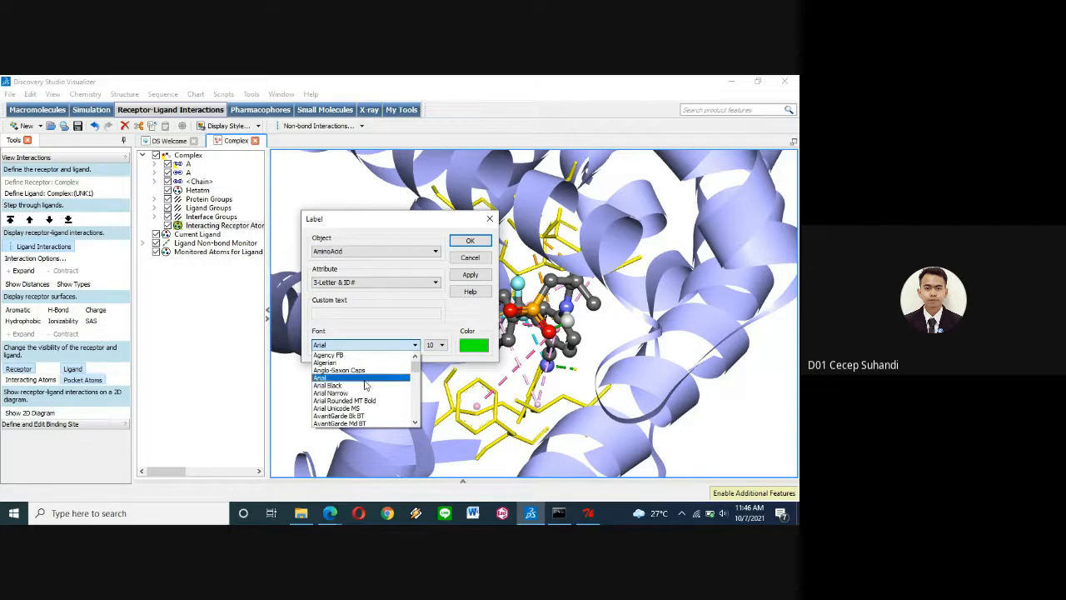
{"action": "scroll", "coordinate": [363, 384], "scroll_direction": "up", "scroll_amount": 2}
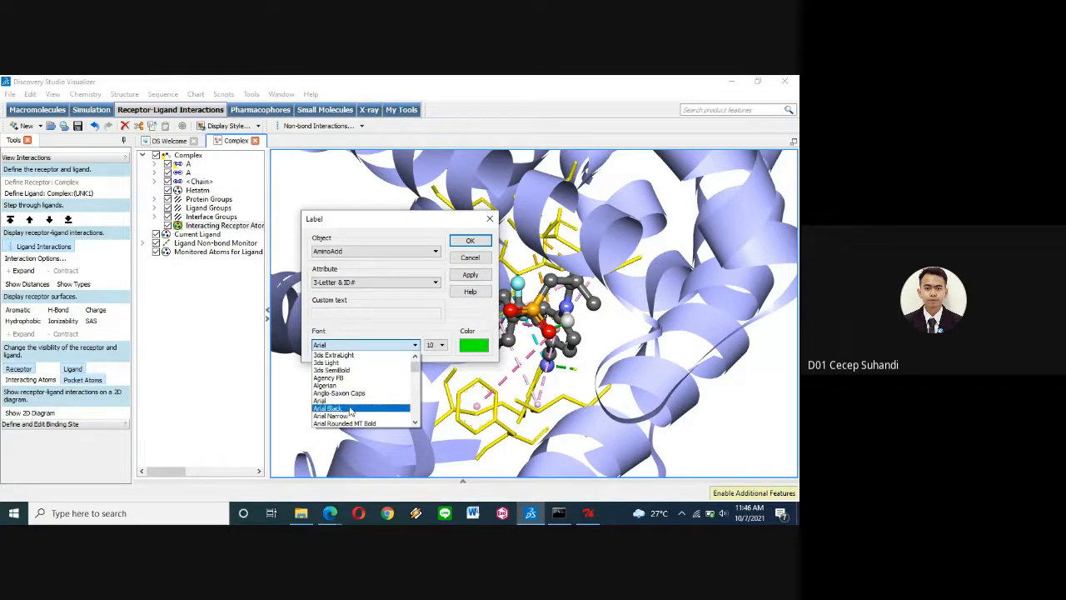
{"action": "left_click", "coordinate": [350, 409]}
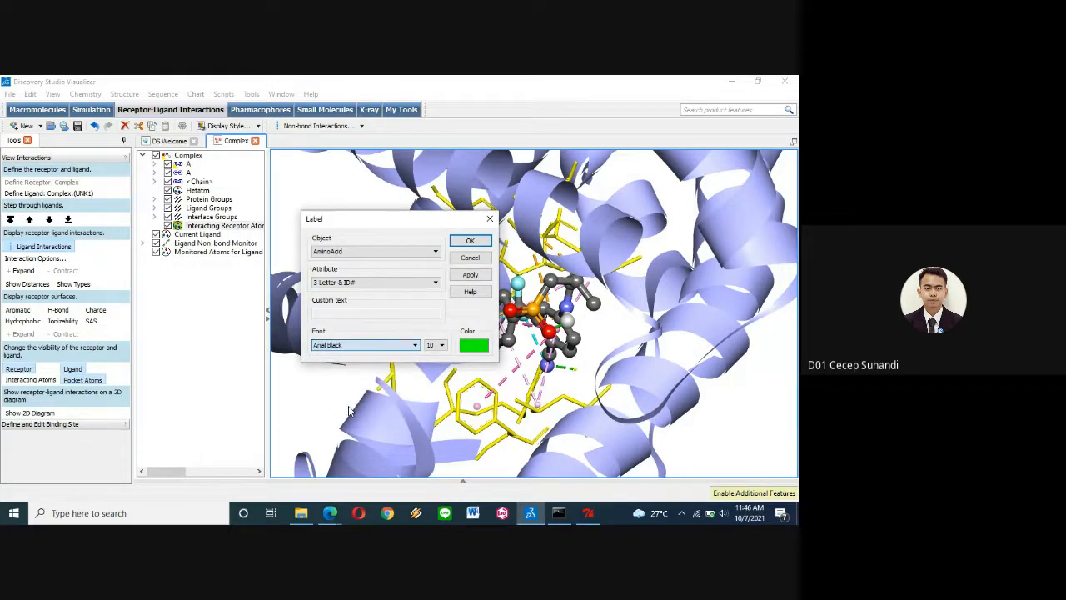
{"action": "left_click", "coordinate": [443, 346]}
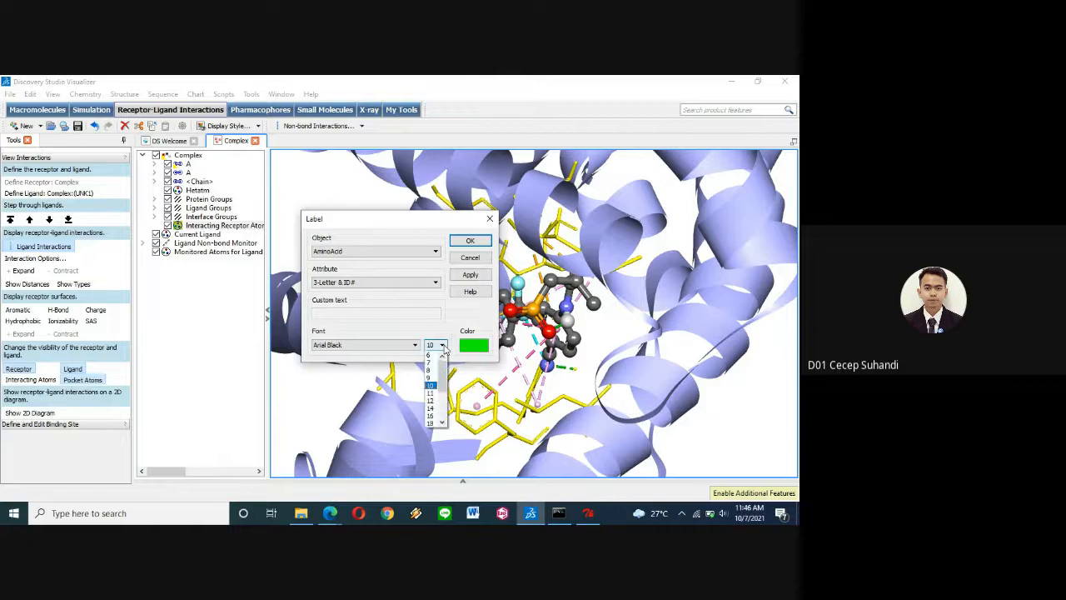
{"action": "left_click", "coordinate": [432, 401]}
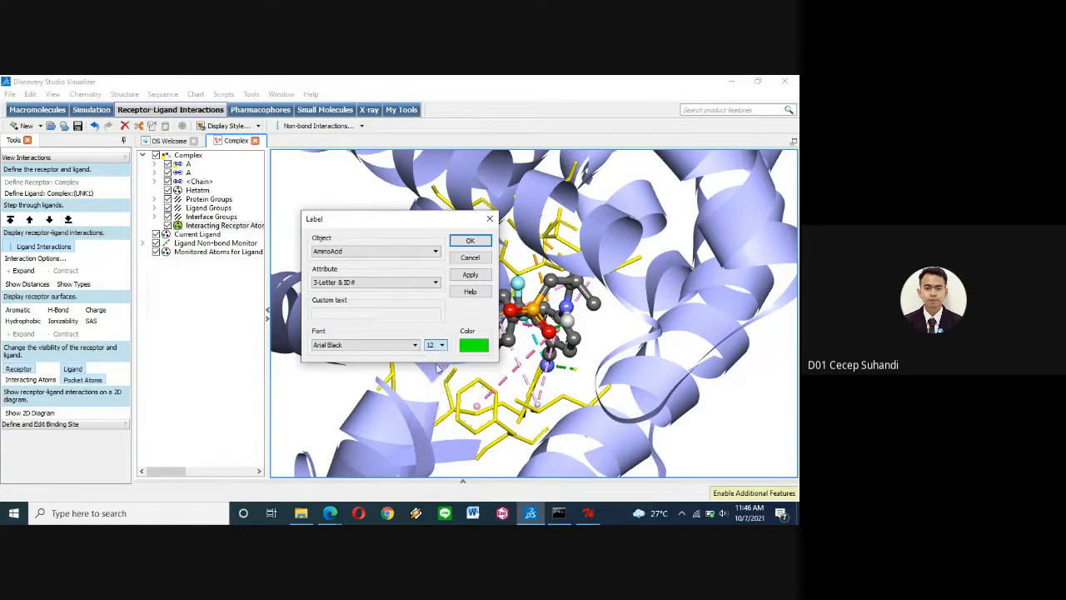
Step: Color the residue labels black, add them to the interacting residues, then clear the selection and reorient the complex
{"action": "left_click", "coordinate": [478, 350]}
{"action": "left_click", "coordinate": [267, 215]}
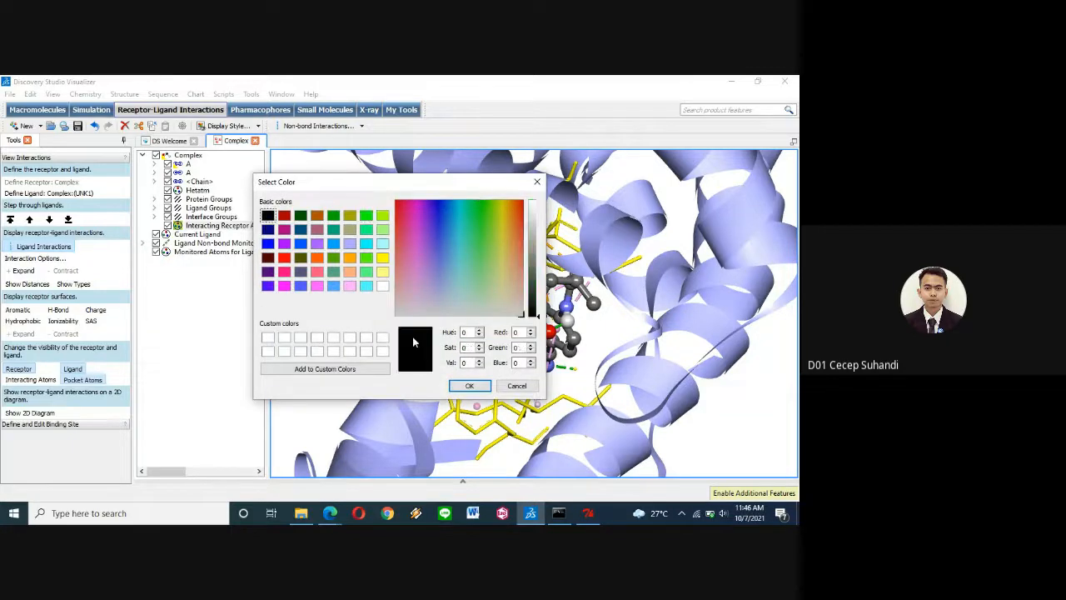
{"action": "left_click", "coordinate": [468, 386]}
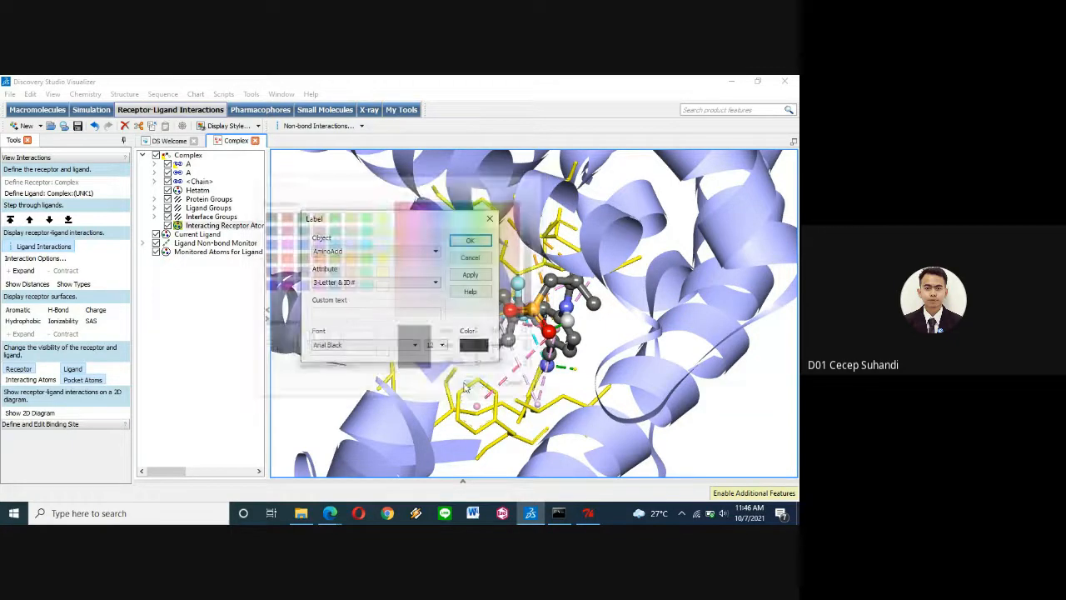
{"action": "left_click", "coordinate": [471, 242]}
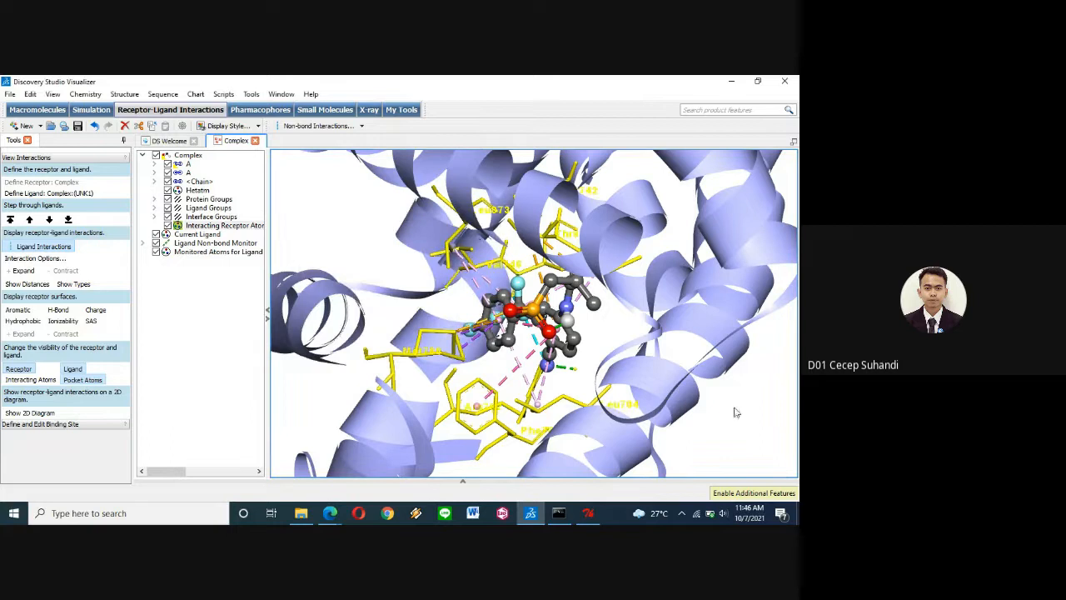
{"action": "left_click", "coordinate": [476, 250]}
{"action": "right_click_drag", "start_coordinate": [656, 400], "coordinate": [614, 414]}
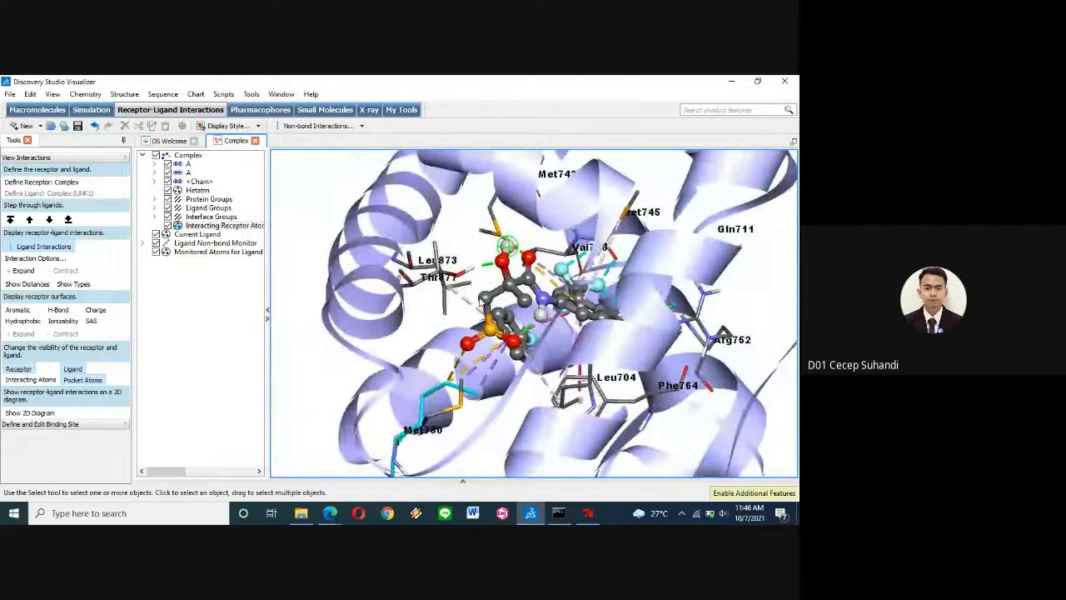
{"action": "left_click", "coordinate": [794, 143]}
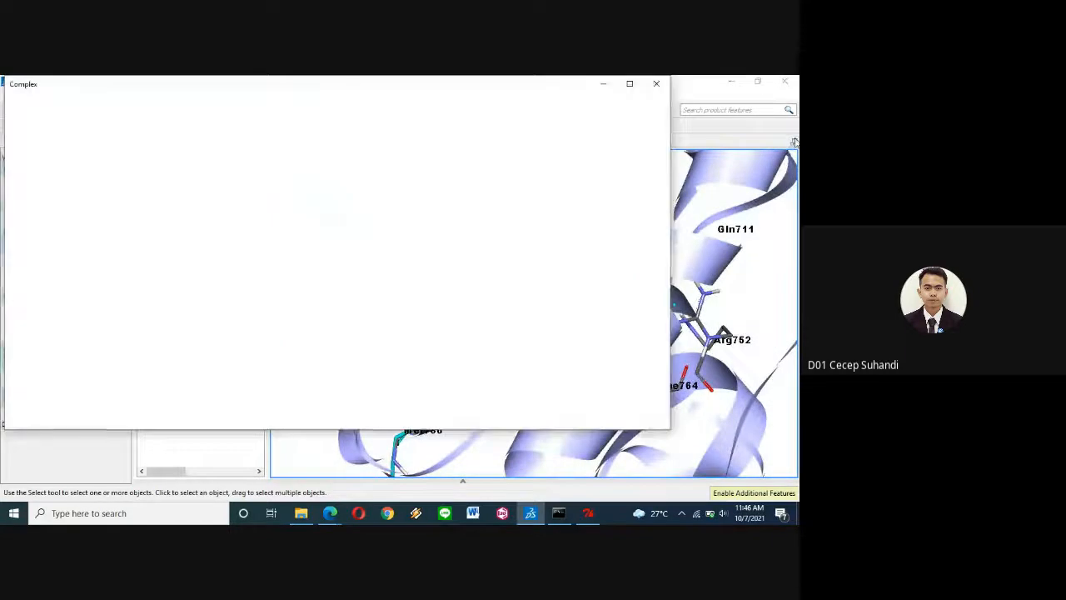
{"action": "left_click", "coordinate": [658, 109]}
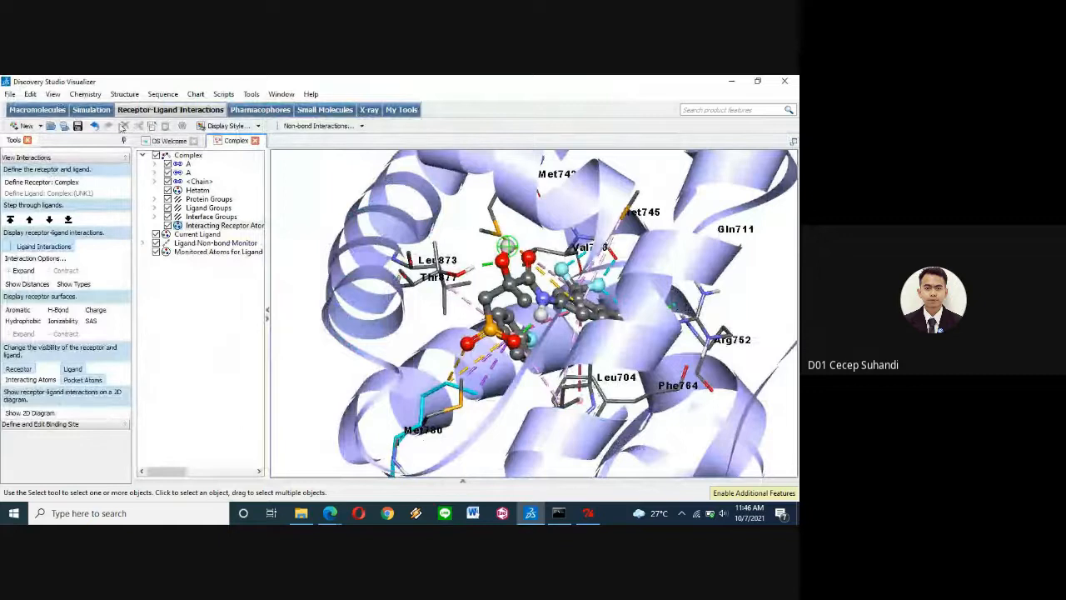
{"action": "left_click", "coordinate": [10, 94]}
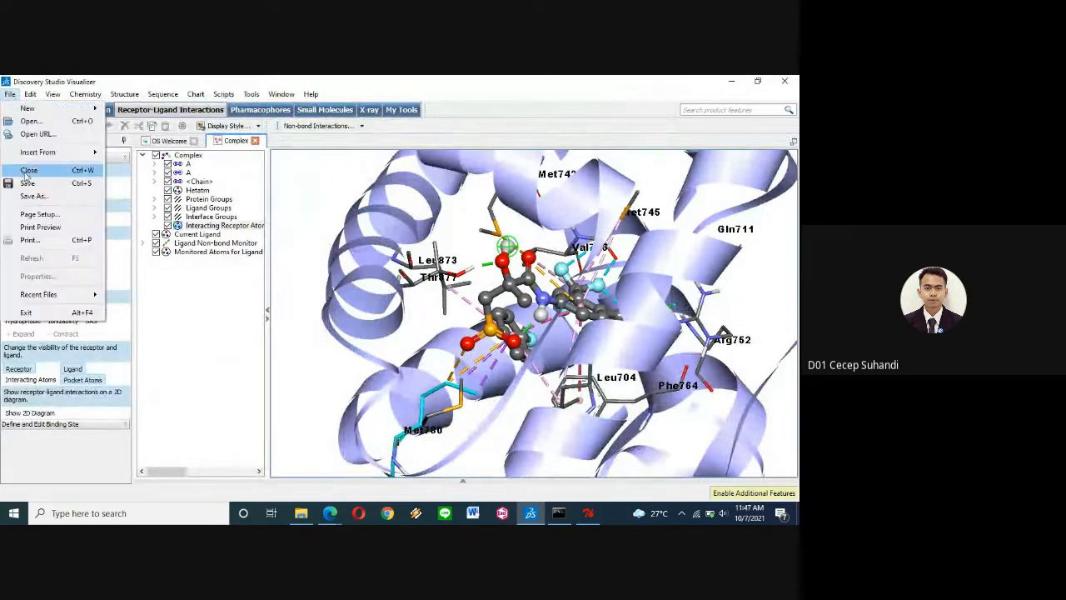
{"action": "left_click", "coordinate": [314, 191]}
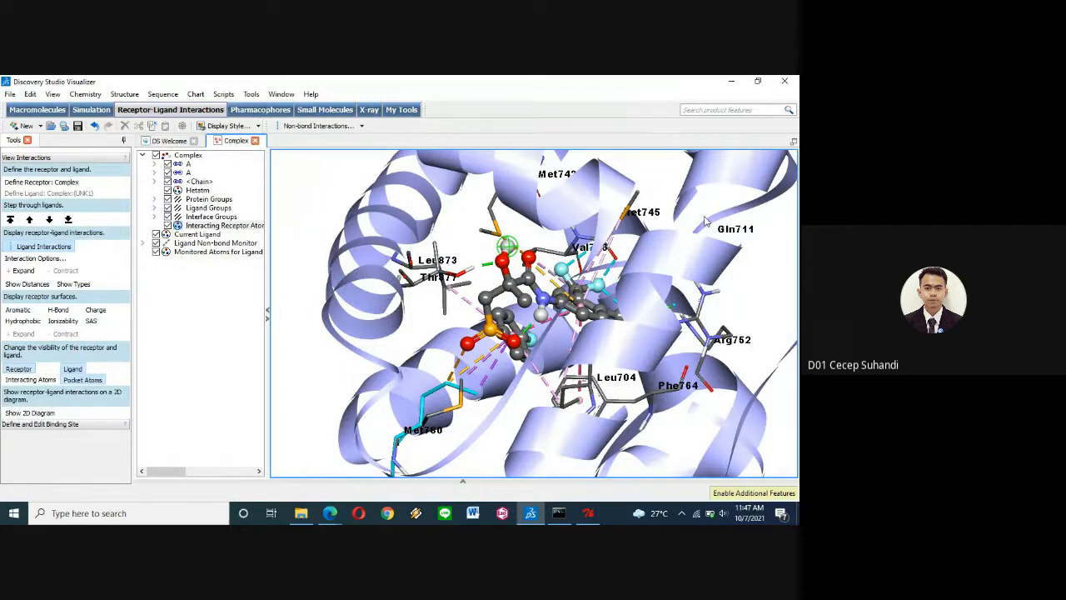
Step: Detach the Complex view into its own window and maximize it
{"action": "left_click", "coordinate": [794, 143]}
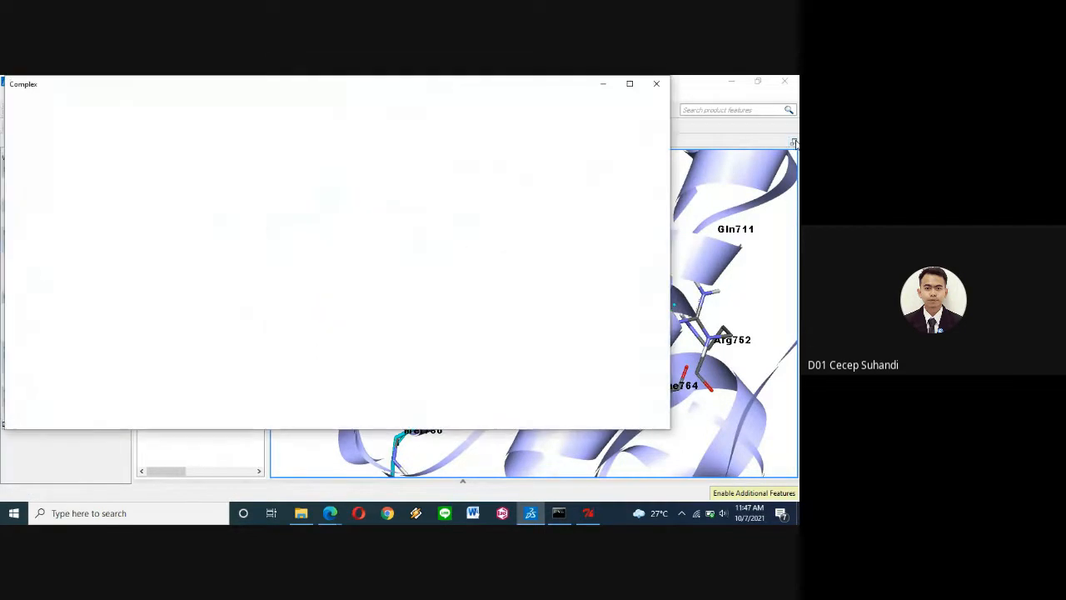
{"action": "left_click", "coordinate": [630, 83]}
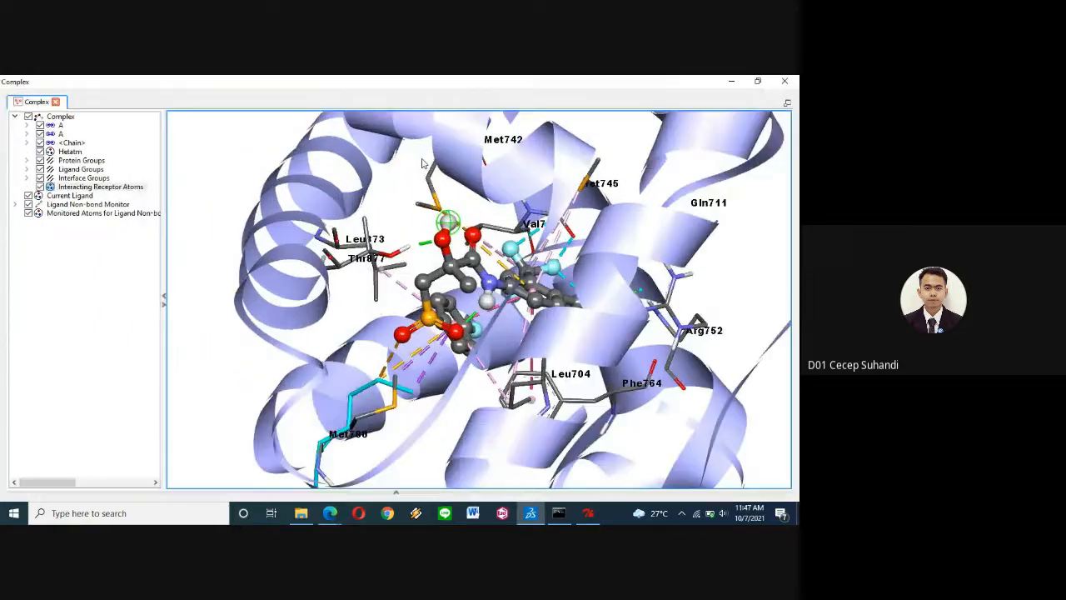
Step: Hide the hierarchy tree and orient the complex to frame the ligand with its labeled interacting residues
{"action": "left_click", "coordinate": [165, 297]}
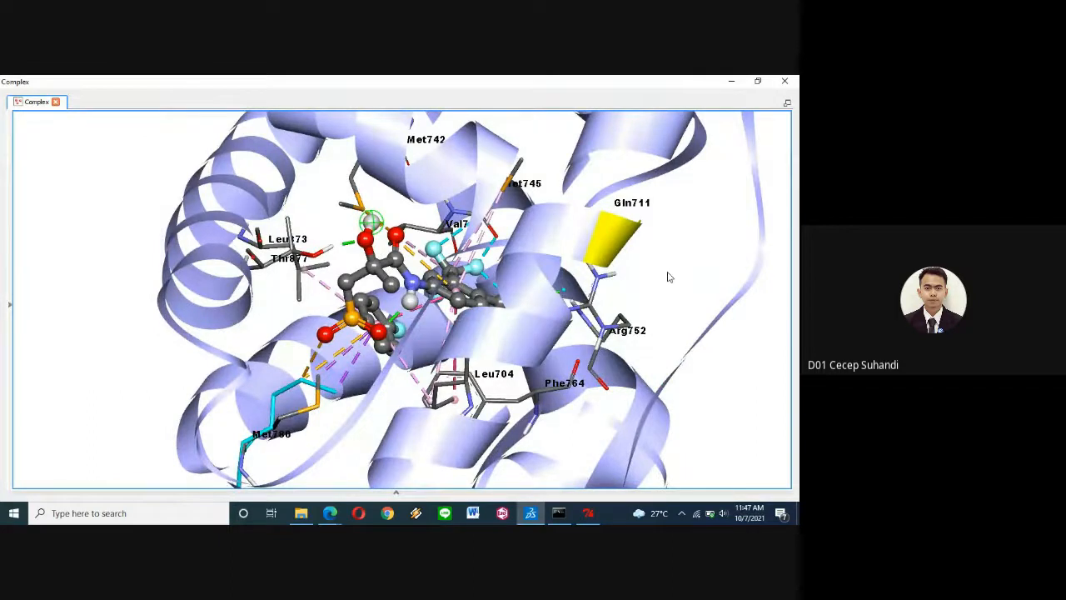
{"action": "scroll", "coordinate": [667, 277], "scroll_direction": "down", "scroll_amount": 3}
{"action": "scroll", "coordinate": [667, 277], "scroll_direction": "up", "scroll_amount": 6}
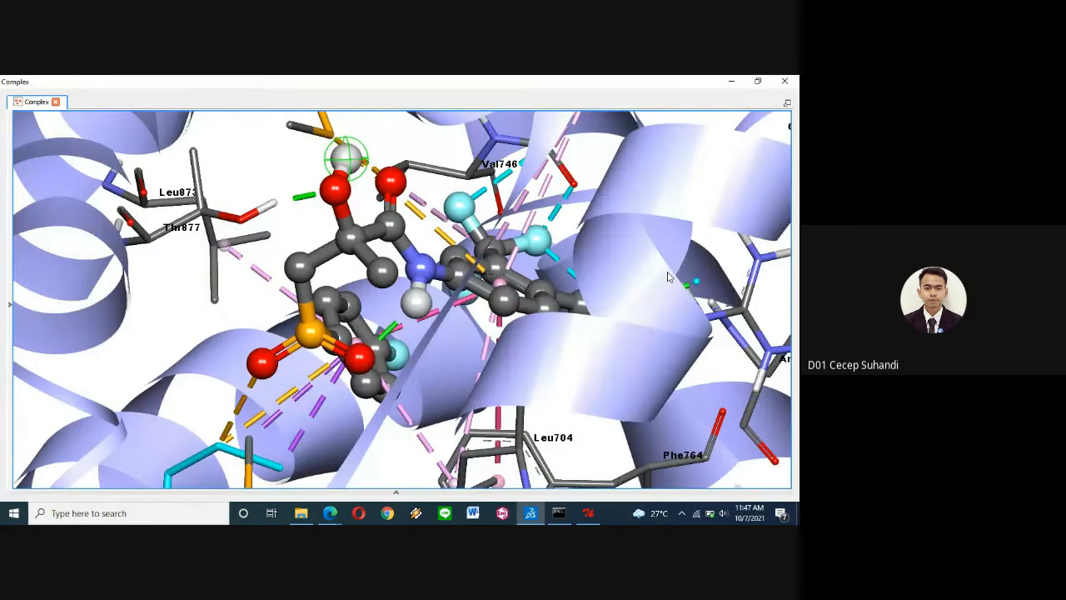
{"action": "scroll", "coordinate": [667, 277], "scroll_direction": "down", "scroll_amount": 8}
{"action": "scroll", "coordinate": [667, 277], "scroll_direction": "up", "scroll_amount": 2}
{"action": "right_click_drag", "start_coordinate": [677, 322], "coordinate": [446, 311]}
{"action": "left_click_drag", "start_coordinate": [437, 343], "coordinate": [500, 426]}
{"action": "scroll", "coordinate": [510, 371], "scroll_direction": "up", "scroll_amount": 2}
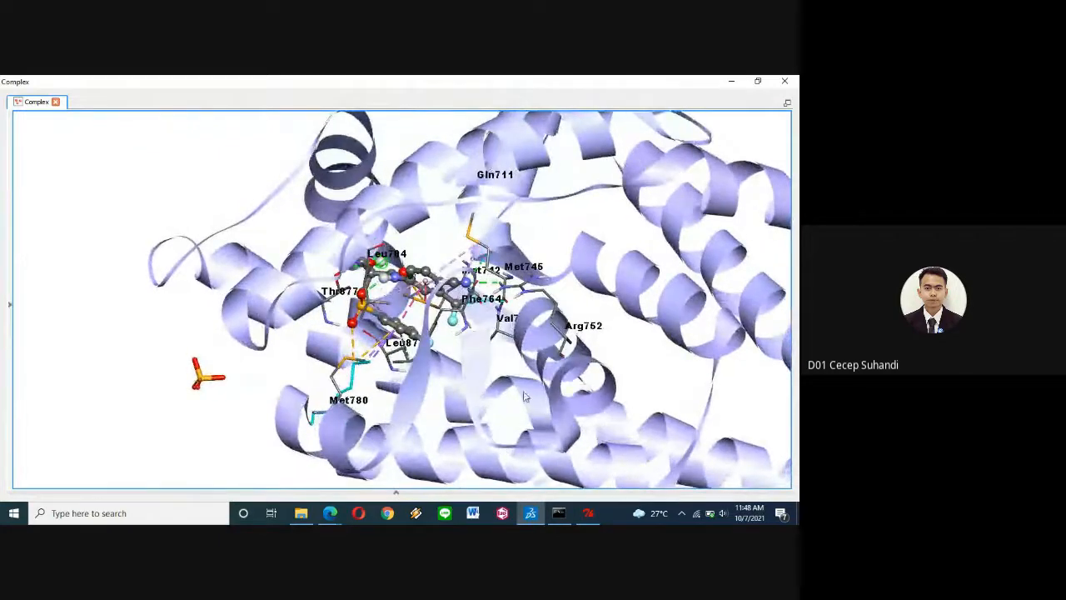
{"action": "scroll", "coordinate": [498, 343], "scroll_direction": "up", "scroll_amount": 2}
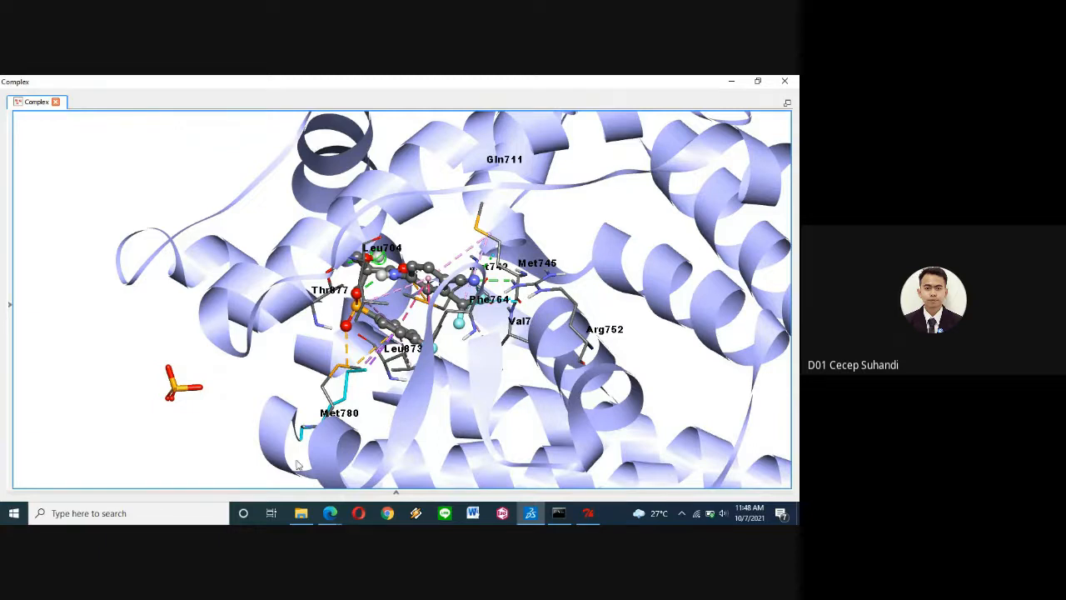
Step: Search the computer for Paint and launch it with a blank canvas
{"action": "left_click", "coordinate": [151, 514]}
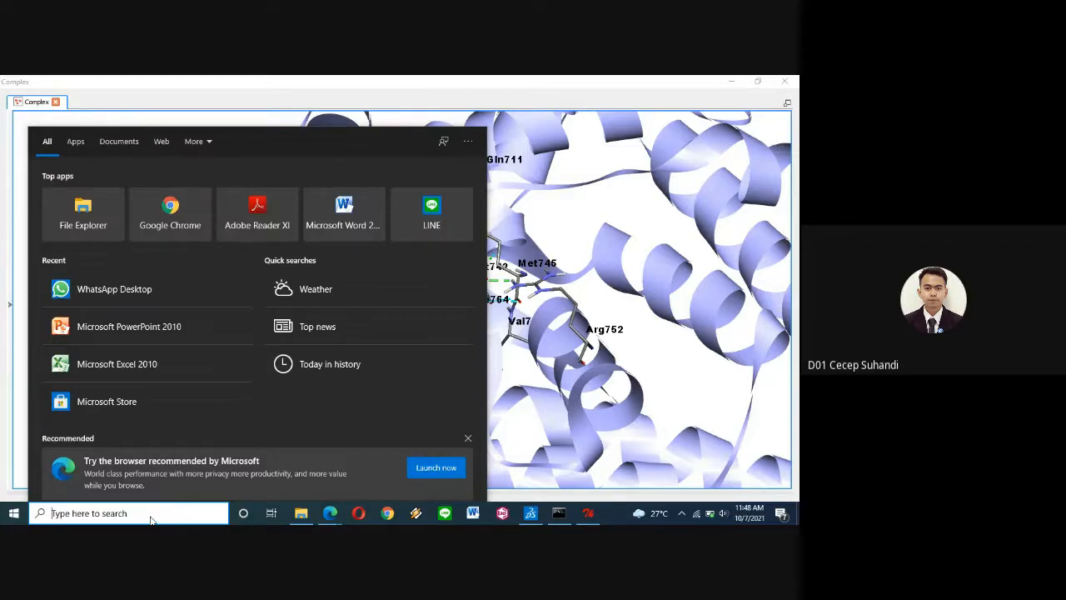
{"action": "type", "text": "paint"}
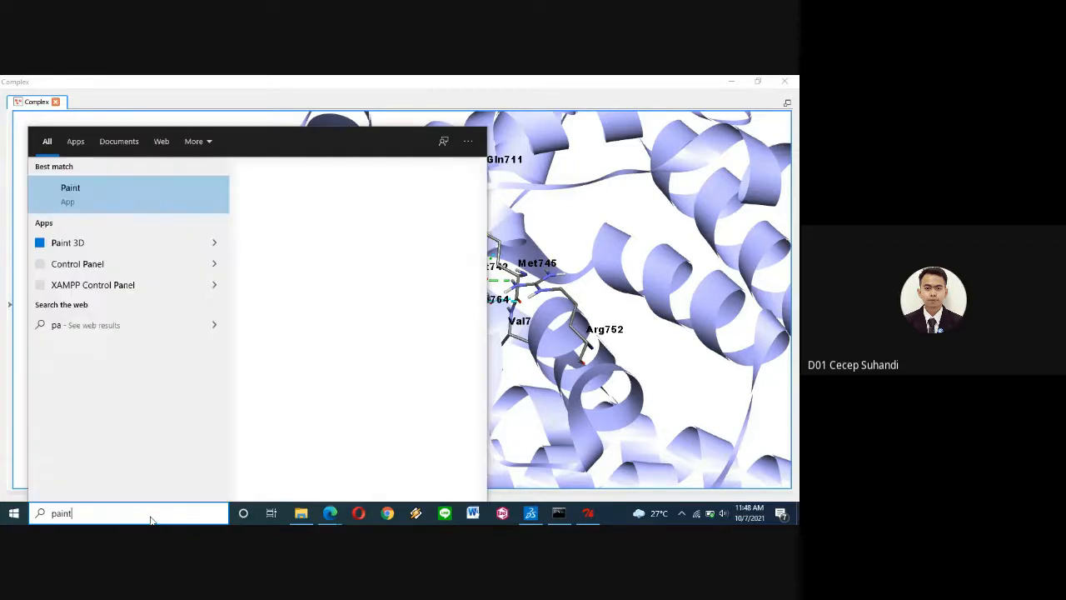
{"action": "left_click", "coordinate": [90, 204]}
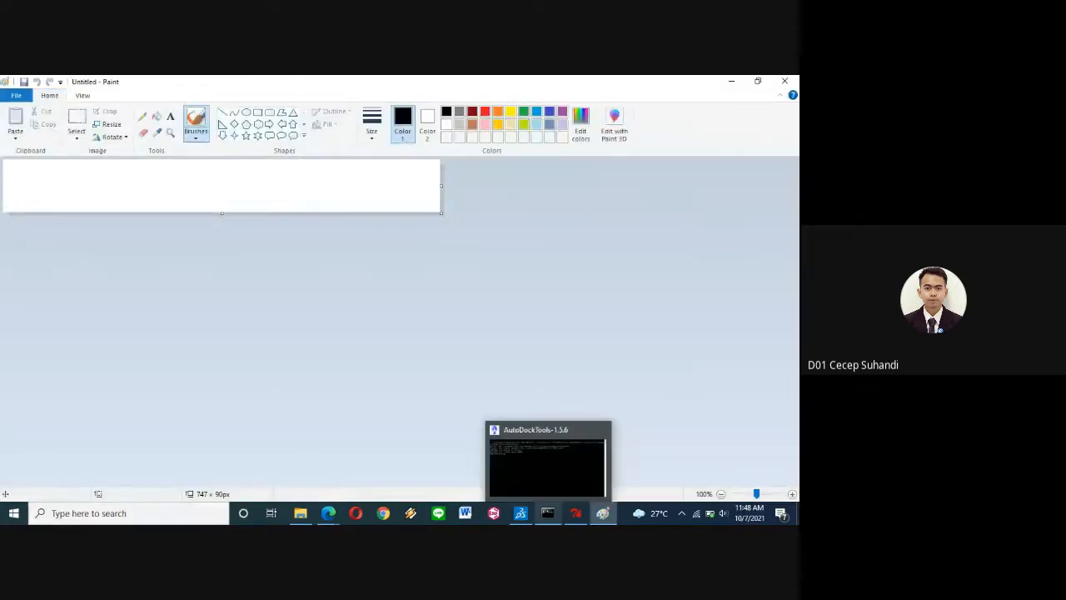
Step: Capture a screenshot of the maximized Complex view and paste it into the blank Paint canvas
{"action": "mouse_move", "coordinate": [576, 511]}
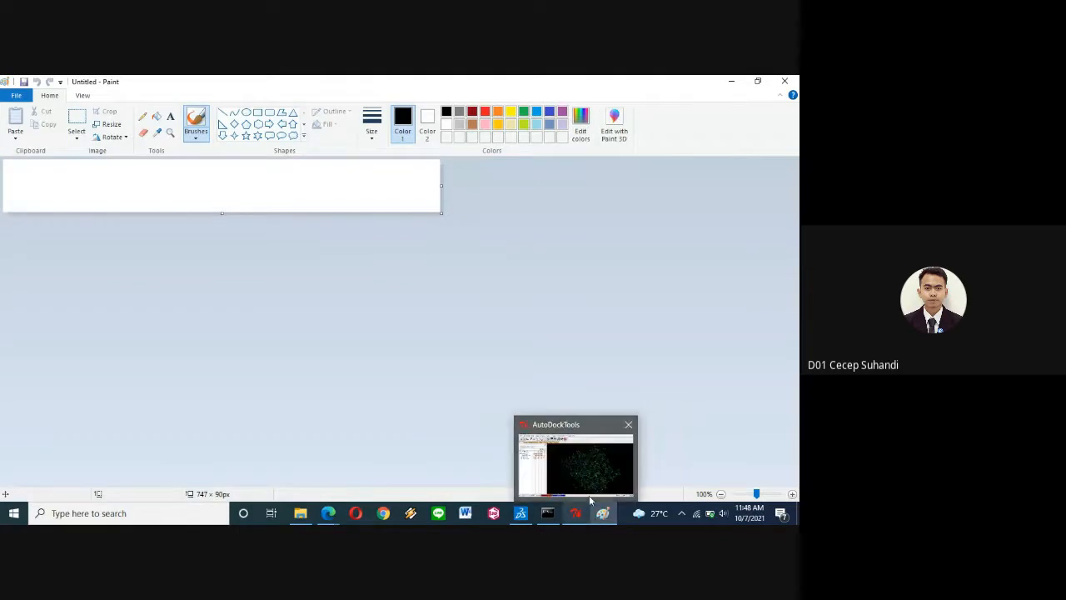
{"action": "mouse_move", "coordinate": [519, 513]}
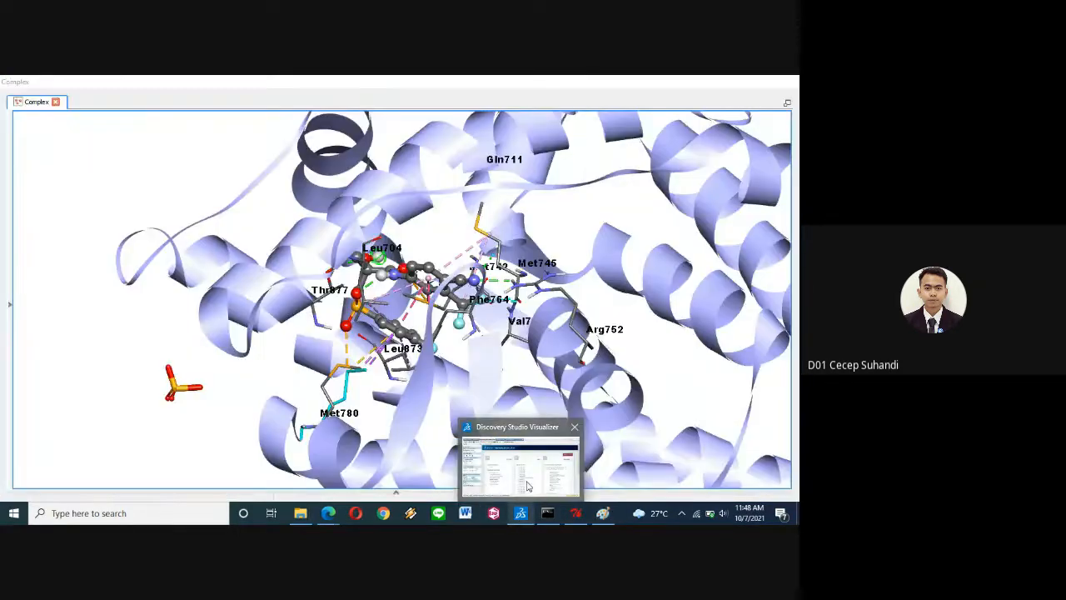
{"action": "left_click", "coordinate": [527, 486]}
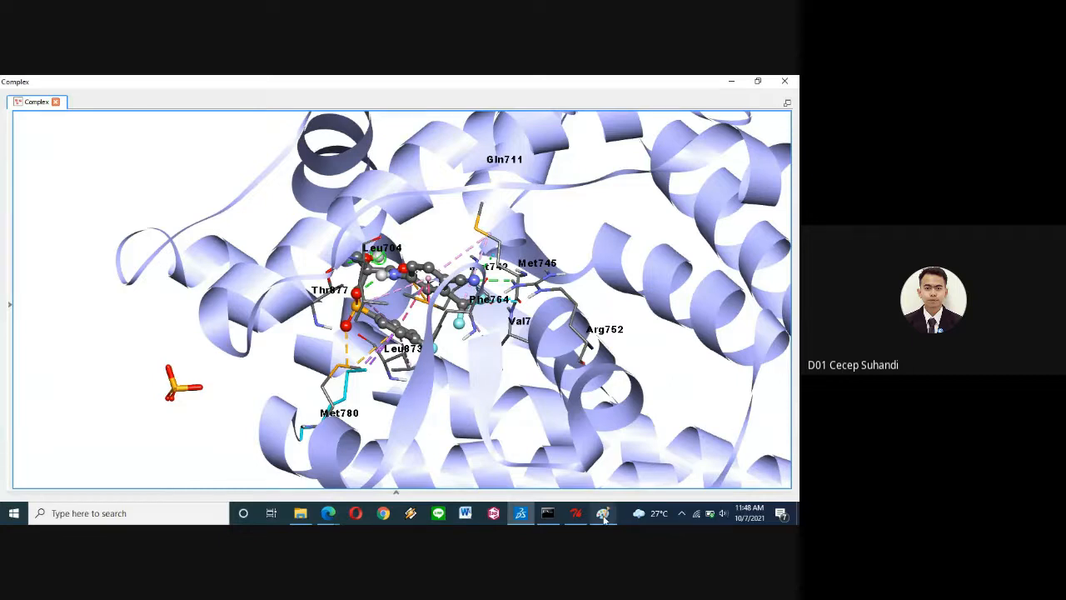
{"action": "mouse_move", "coordinate": [603, 510]}
{"action": "left_click", "coordinate": [596, 474]}
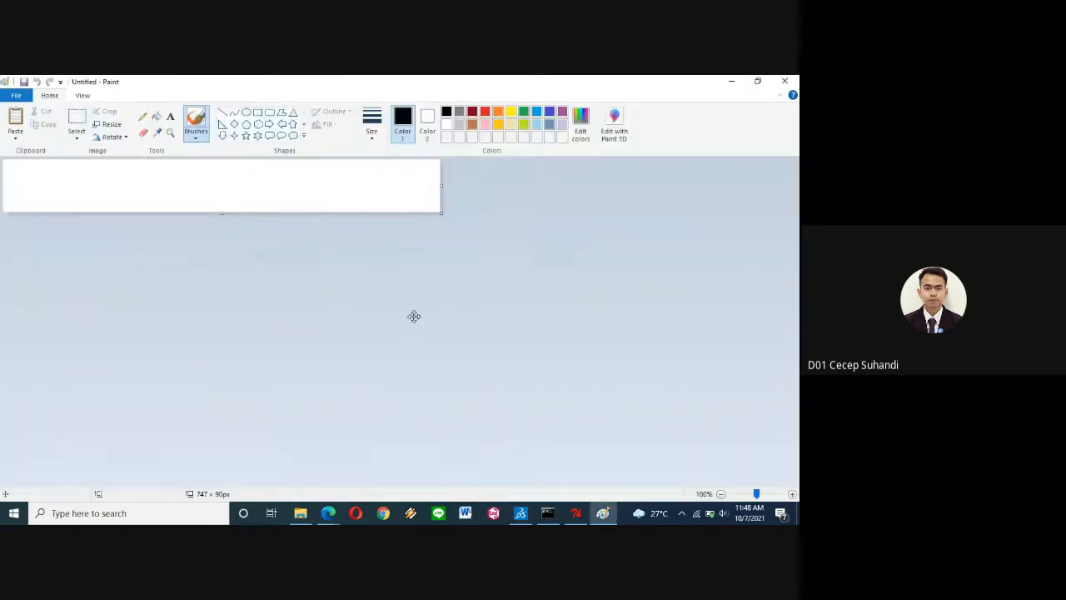
{"action": "key", "text": "ctrl+v"}
{"action": "scroll", "coordinate": [420, 319], "scroll_direction": "down", "scroll_amount": 5}
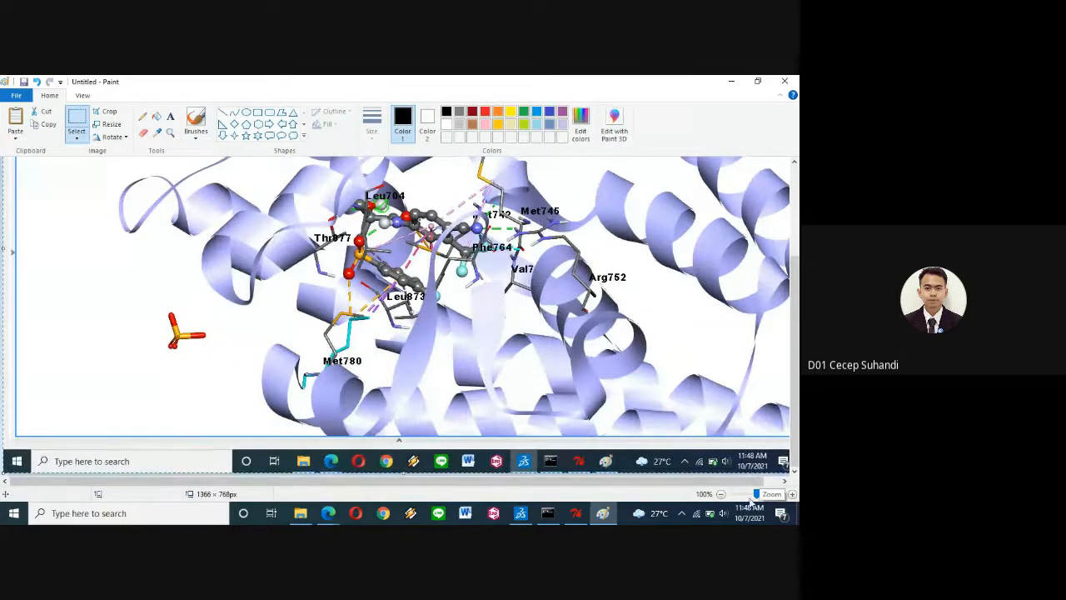
Step: Crop the pasted screenshot to the binding-site region around the labeled residues, about 719 × 571 px
{"action": "left_click_drag", "start_coordinate": [755, 494], "coordinate": [743, 495]}
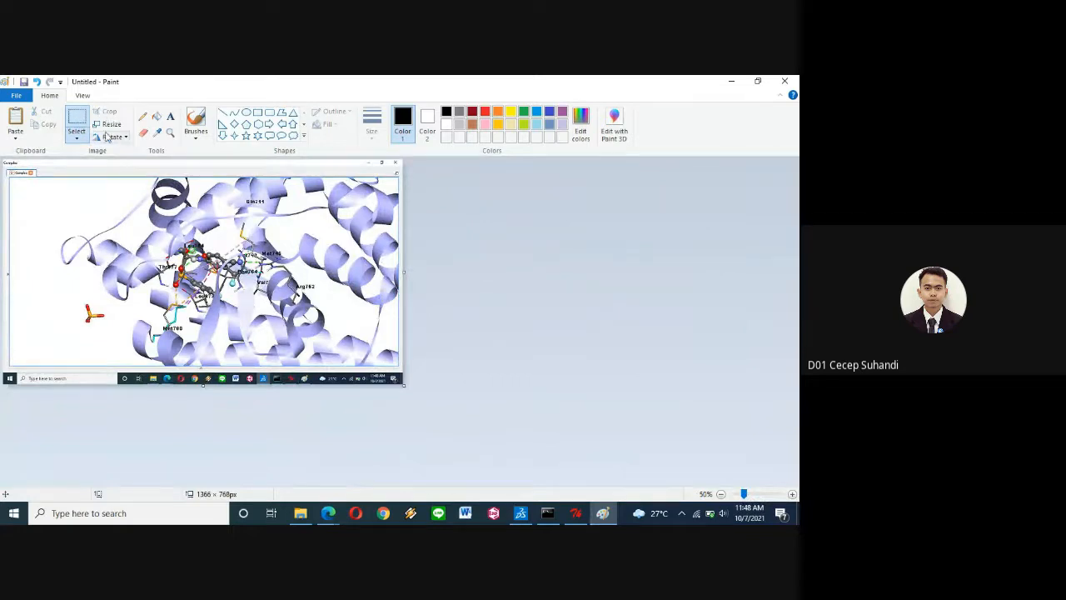
{"action": "left_click", "coordinate": [76, 123]}
{"action": "left_click_drag", "start_coordinate": [129, 177], "coordinate": [339, 344]}
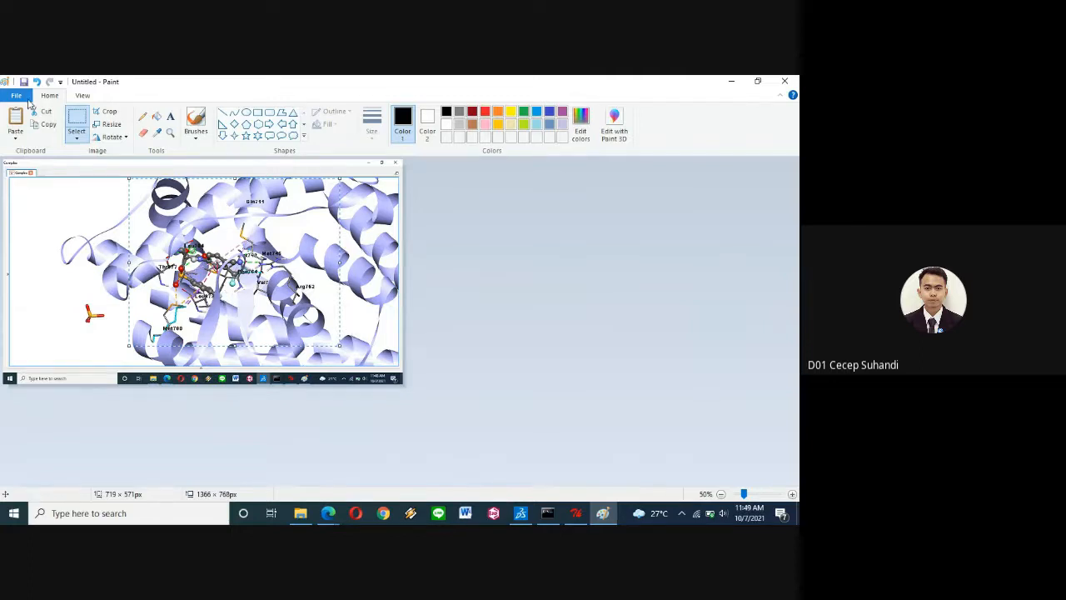
{"action": "left_click", "coordinate": [106, 111]}
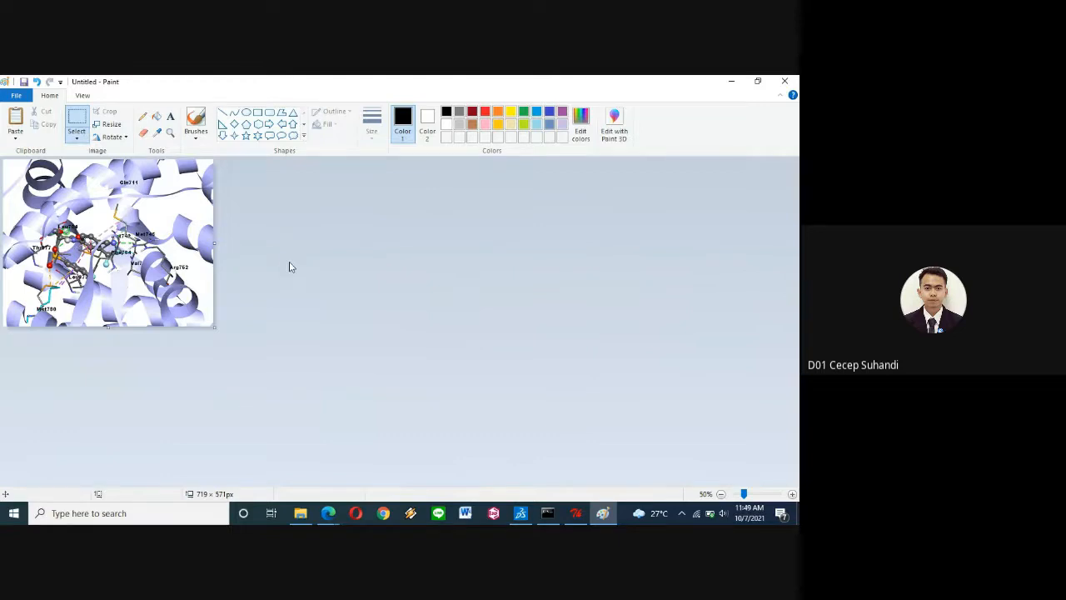
Step: Save the cropped image as a PNG named Visualisasi 3D in the Bicalutamide folder under Docking Xanthone > Revisi
{"action": "key", "text": "ctrl+s"}
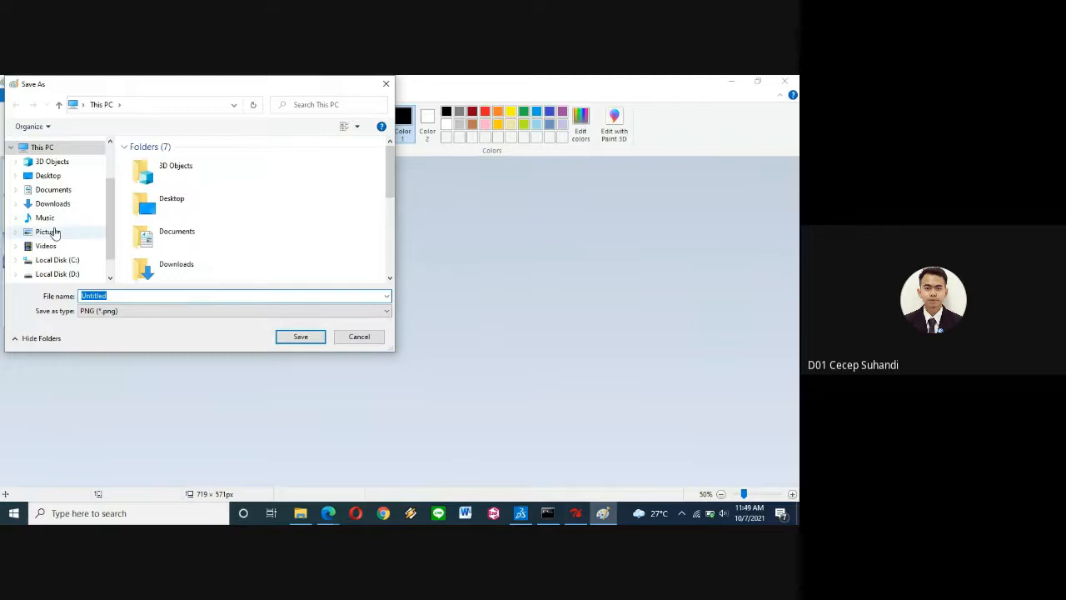
{"action": "left_click", "coordinate": [19, 176]}
{"action": "scroll", "coordinate": [67, 259], "scroll_direction": "down", "scroll_amount": 1}
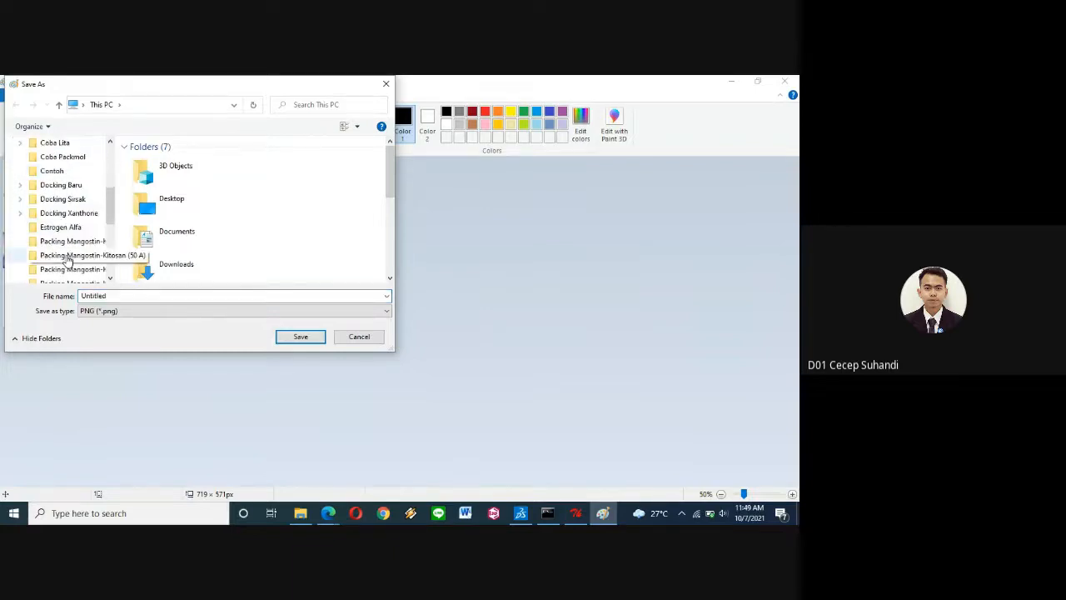
{"action": "left_click", "coordinate": [21, 214]}
{"action": "scroll", "coordinate": [81, 231], "scroll_direction": "down", "scroll_amount": 3}
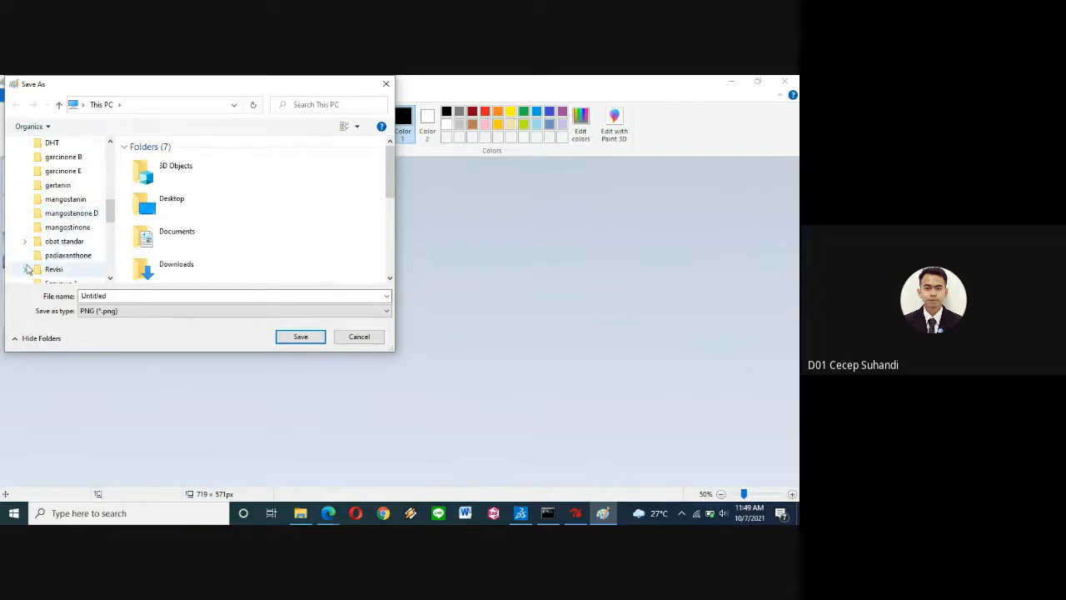
{"action": "left_click", "coordinate": [24, 269]}
{"action": "left_click", "coordinate": [63, 158]}
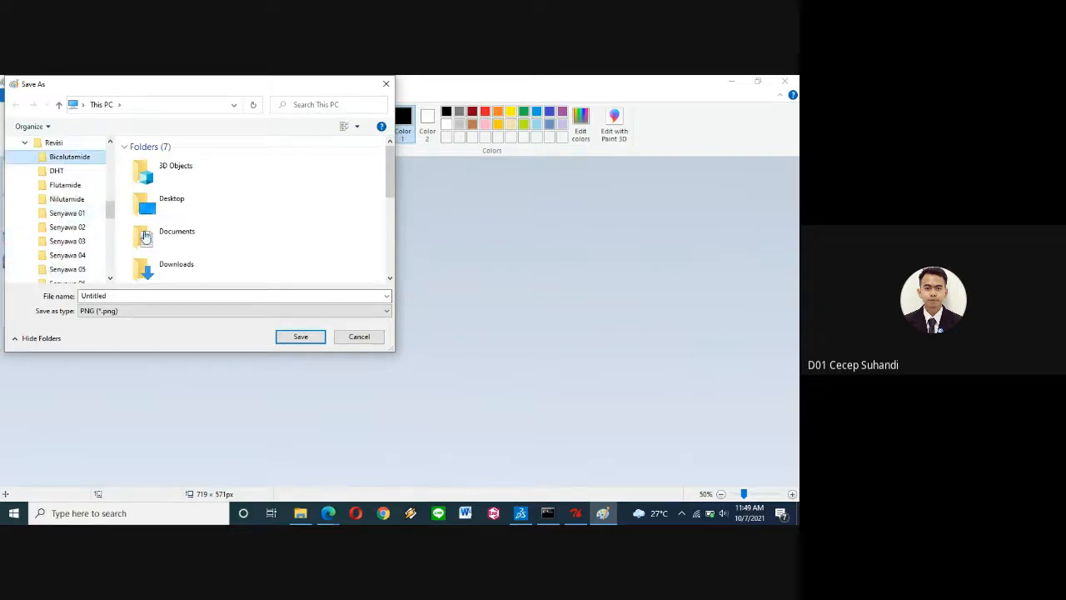
{"action": "double_click", "coordinate": [164, 296]}
{"action": "type", "text": "Vi"}
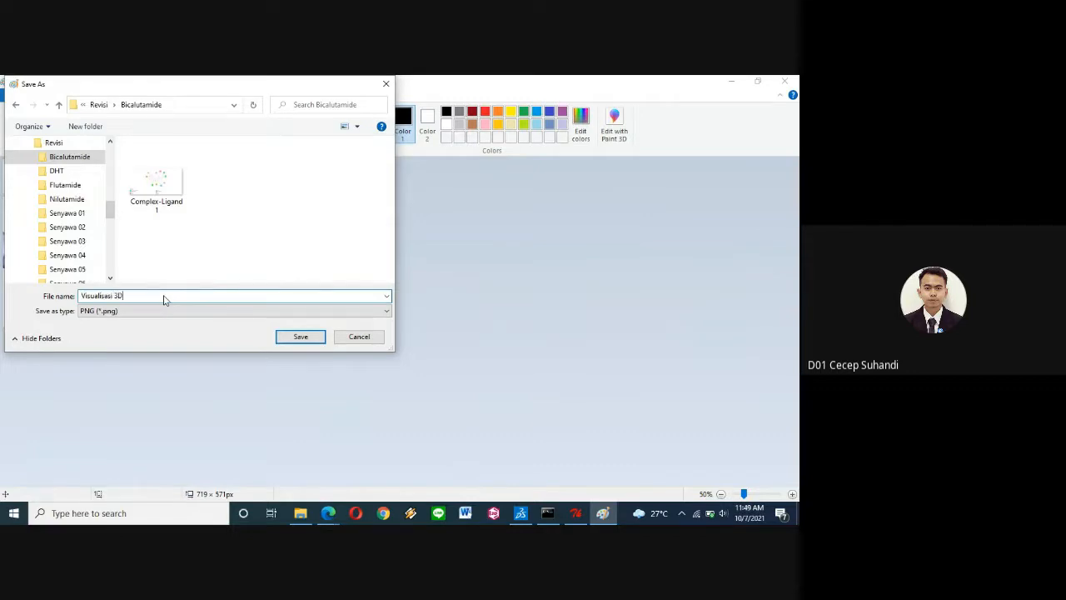
{"action": "type", "text": "sualisasi 3D"}
{"action": "key", "text": "Return"}
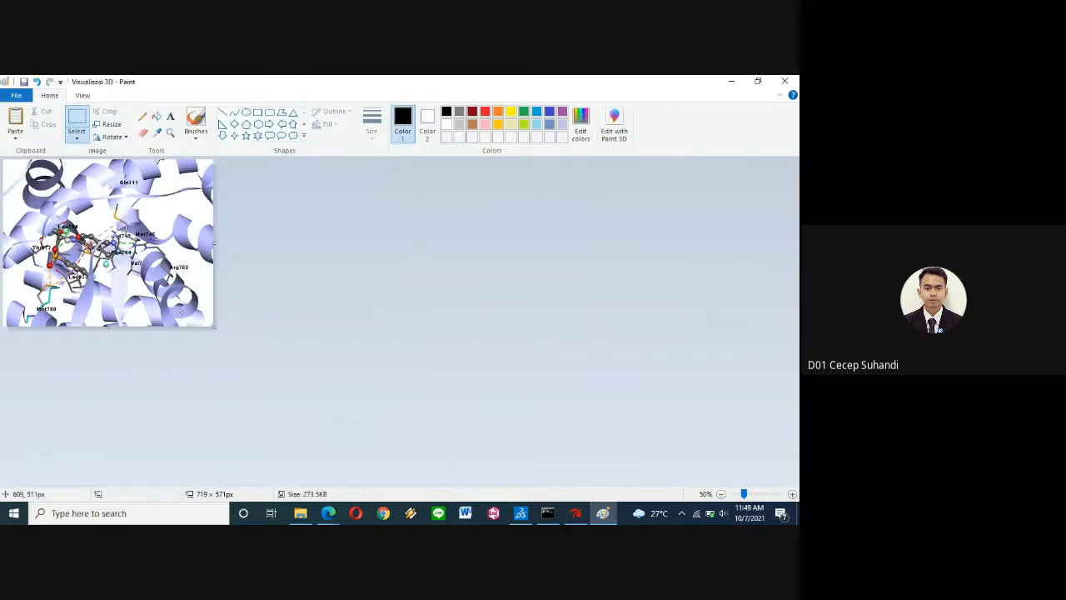
Step: Switch back to Discovery Studio Visualizer, dock the Complex view in the main window, and show its hierarchy tree
{"action": "mouse_move", "coordinate": [504, 521]}
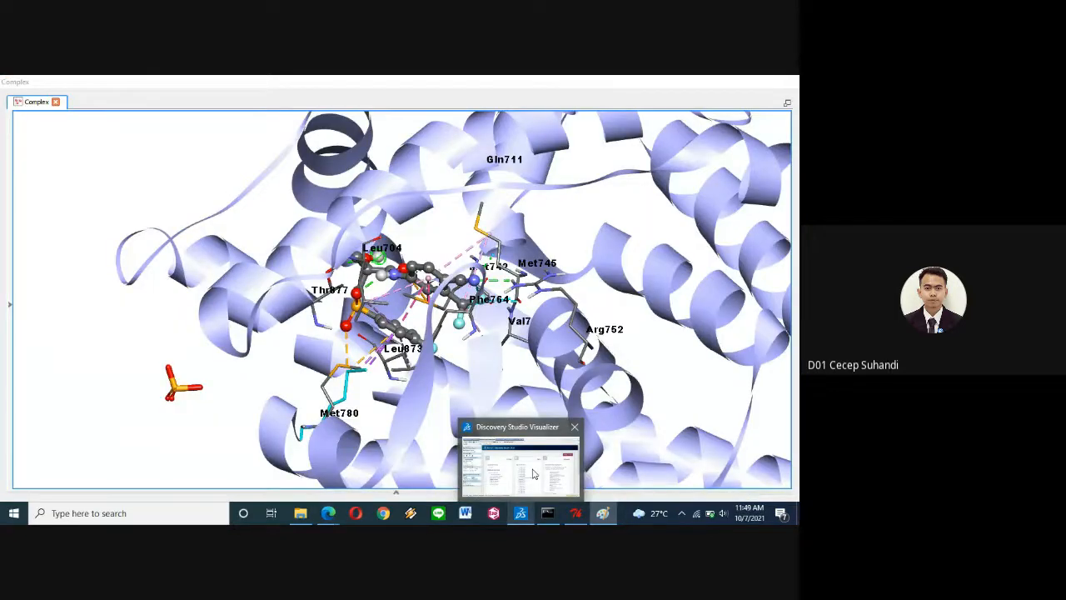
{"action": "left_click", "coordinate": [534, 474]}
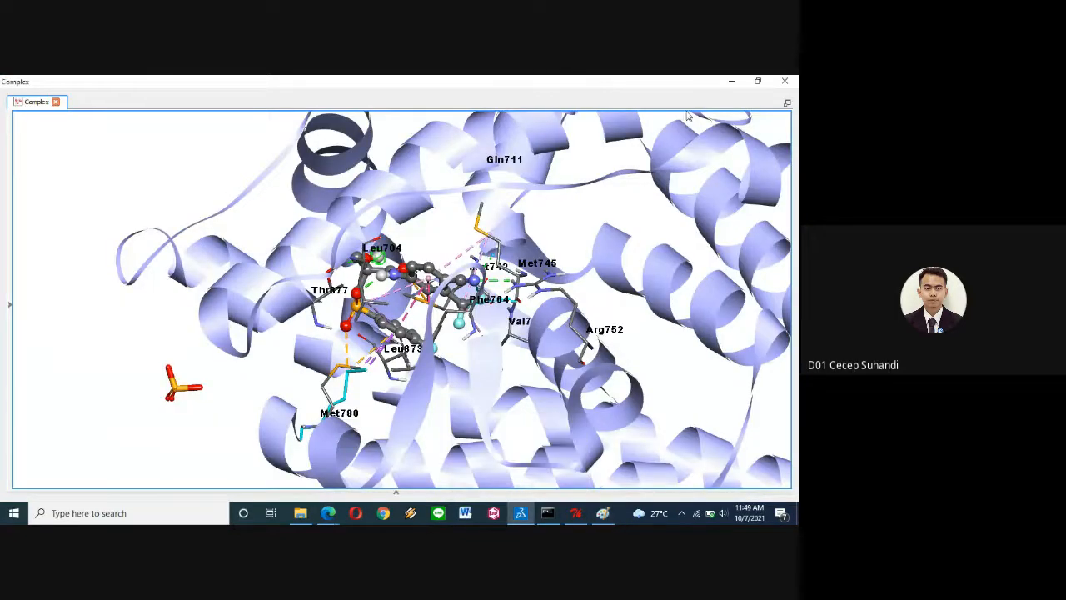
{"action": "left_click", "coordinate": [56, 101]}
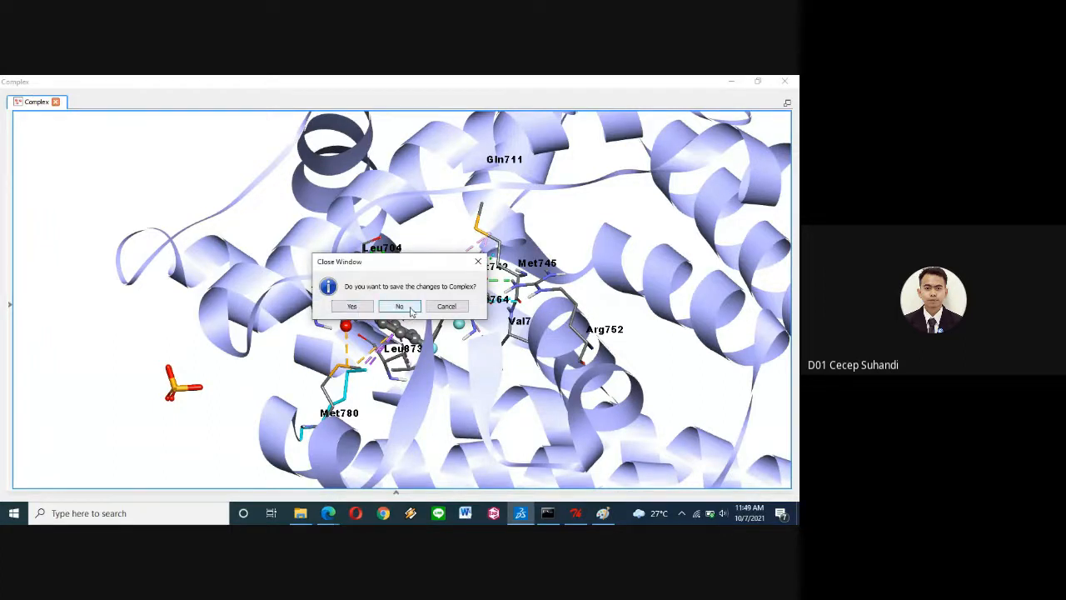
{"action": "left_click", "coordinate": [399, 306]}
{"action": "left_click", "coordinate": [787, 103]}
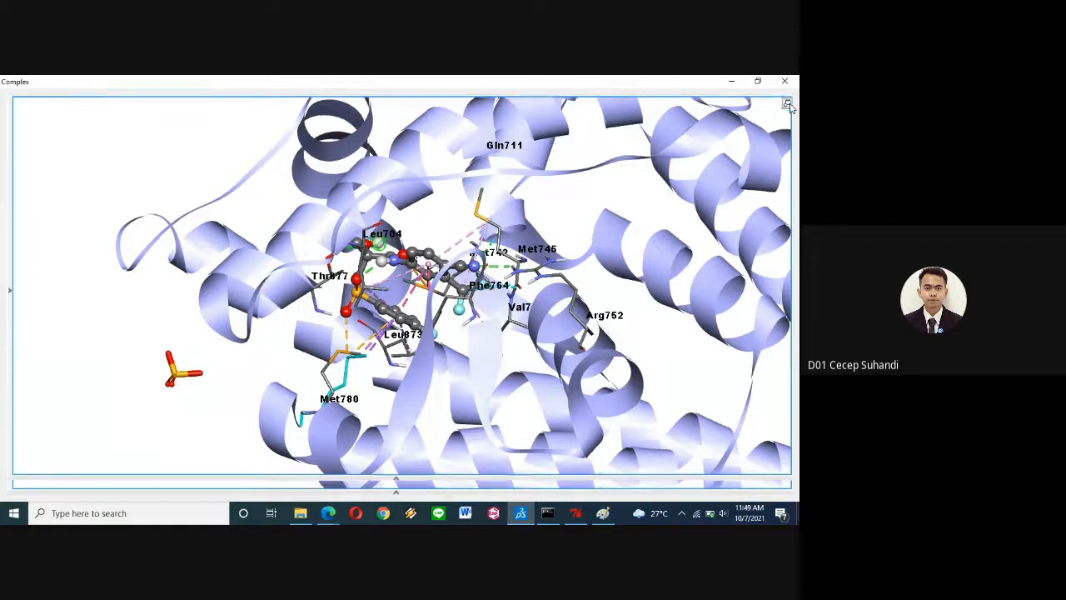
{"action": "left_click", "coordinate": [788, 103]}
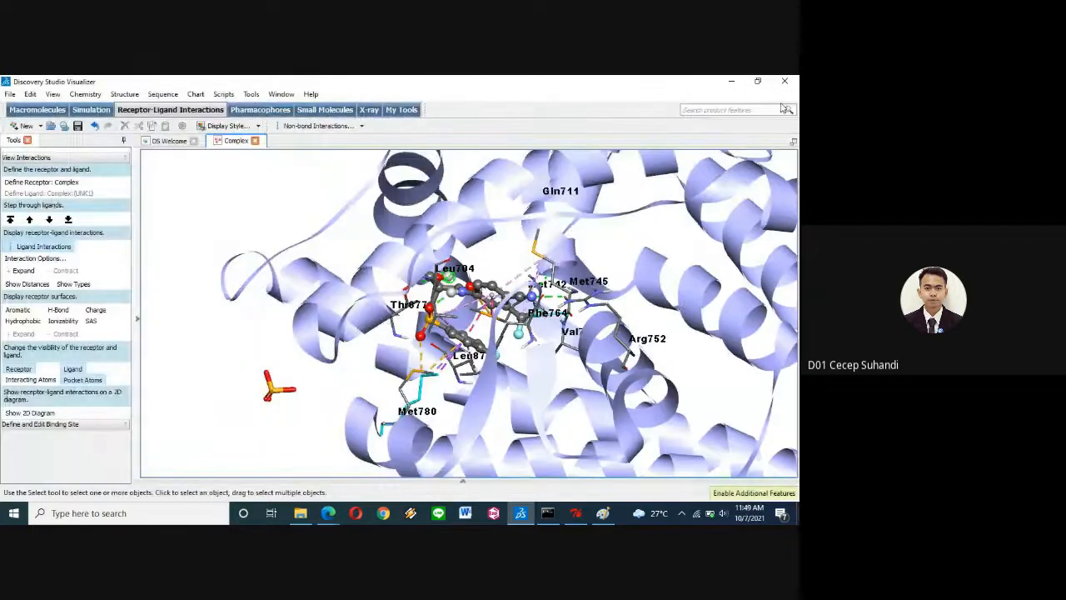
{"action": "left_click", "coordinate": [137, 319]}
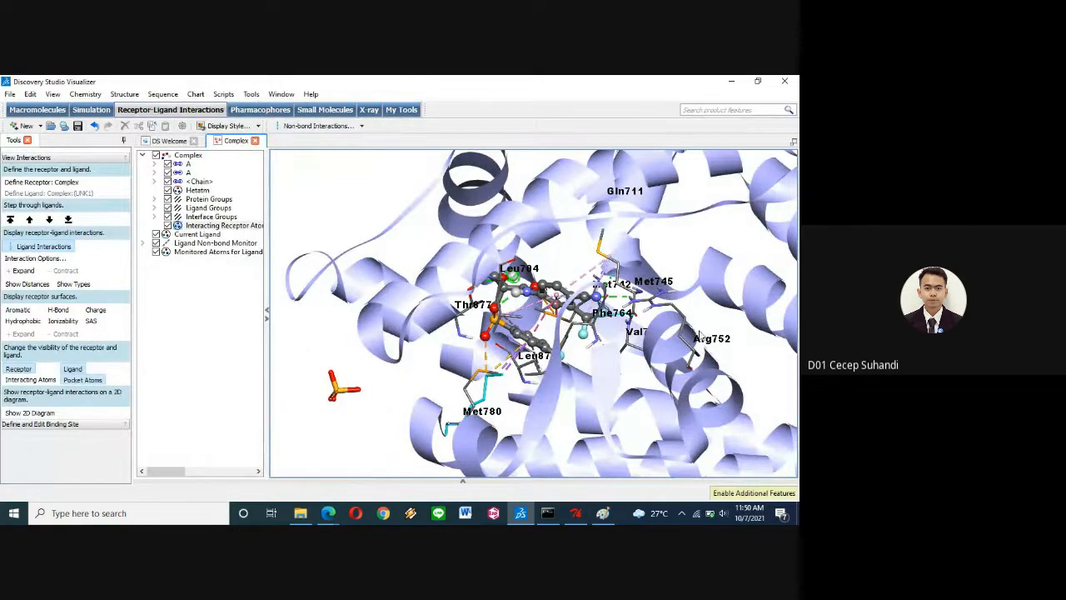
Step: Switch to File Explorer and examine the docking files in the senyawa 14 and Senyawa 01 folders under Revisi
{"action": "mouse_move", "coordinate": [300, 513]}
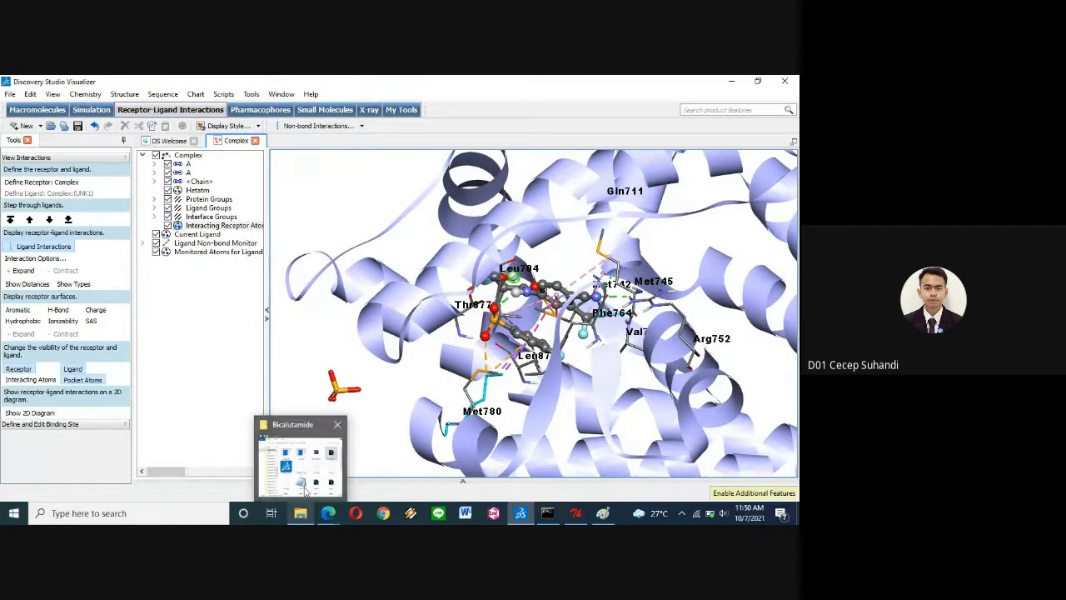
{"action": "left_click", "coordinate": [306, 487]}
{"action": "scroll", "coordinate": [87, 271], "scroll_direction": "down", "scroll_amount": 2}
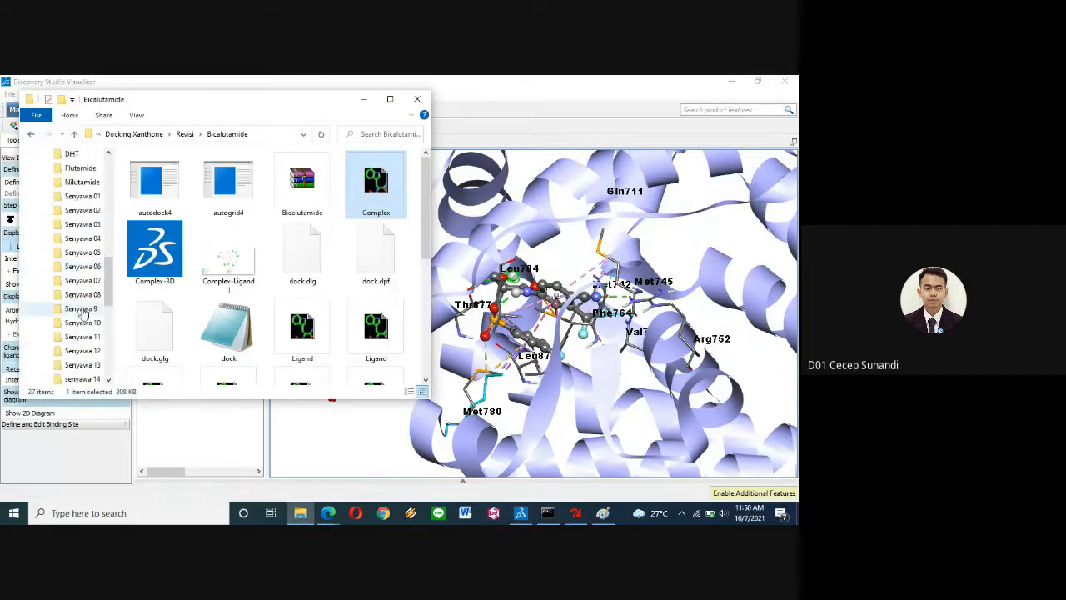
{"action": "left_click", "coordinate": [92, 355]}
{"action": "scroll", "coordinate": [90, 343], "scroll_direction": "up", "scroll_amount": 1}
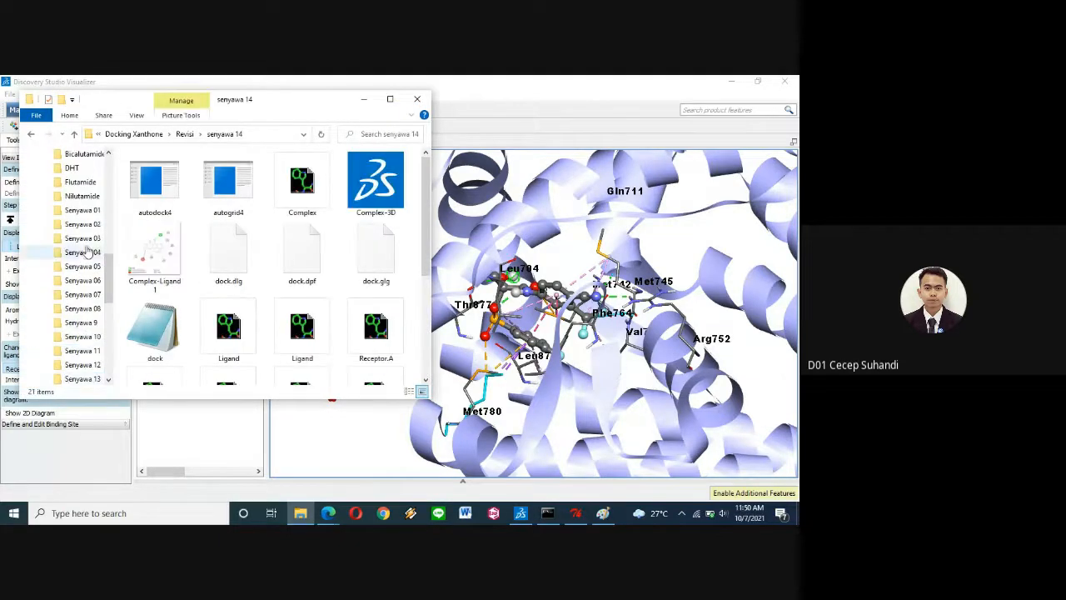
{"action": "left_click", "coordinate": [94, 212]}
{"action": "scroll", "coordinate": [100, 245], "scroll_direction": "up", "scroll_amount": 3}
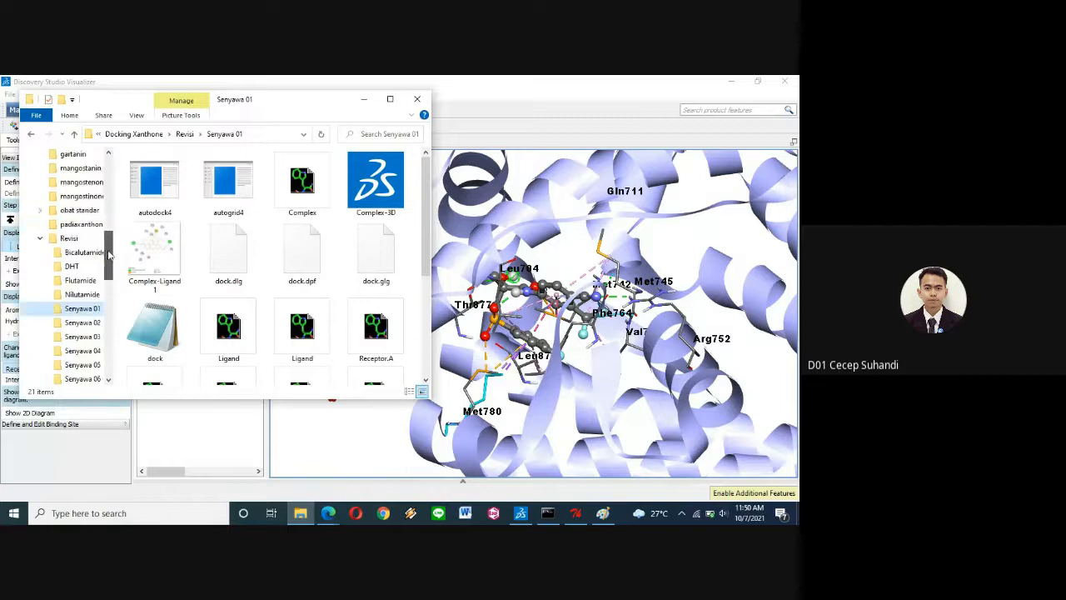
{"action": "scroll", "coordinate": [100, 233], "scroll_direction": "down", "scroll_amount": 1}
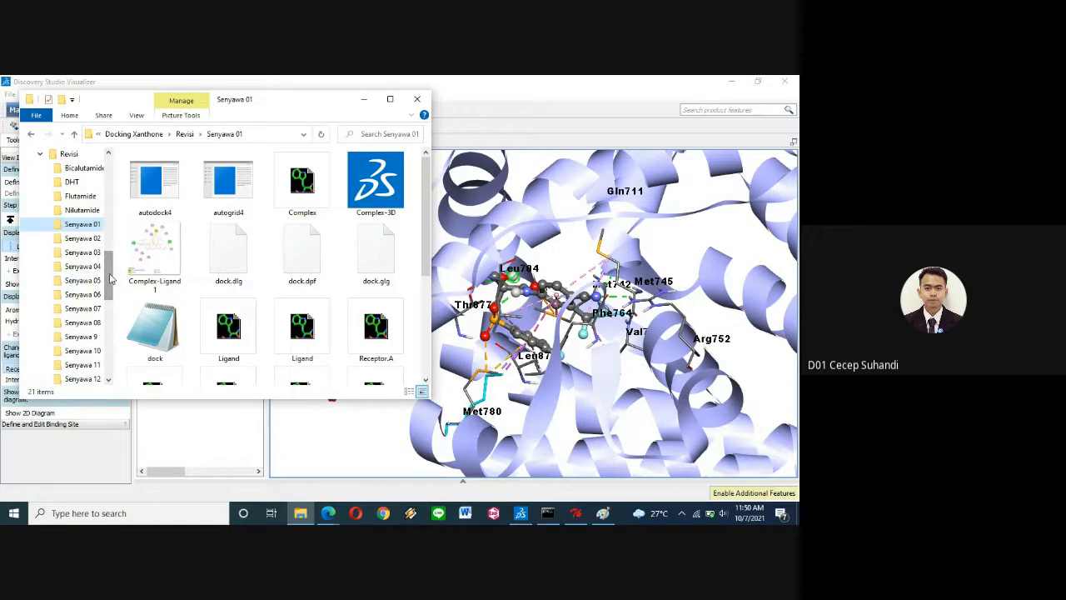
{"action": "scroll", "coordinate": [109, 272], "scroll_direction": "down", "scroll_amount": 1}
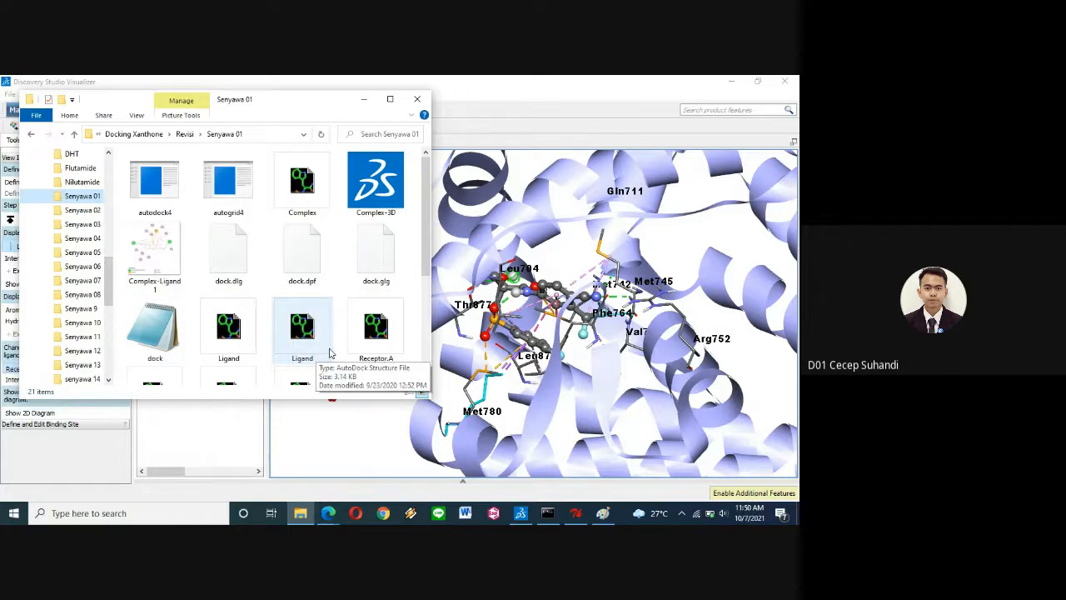
{"action": "left_click", "coordinate": [520, 100]}
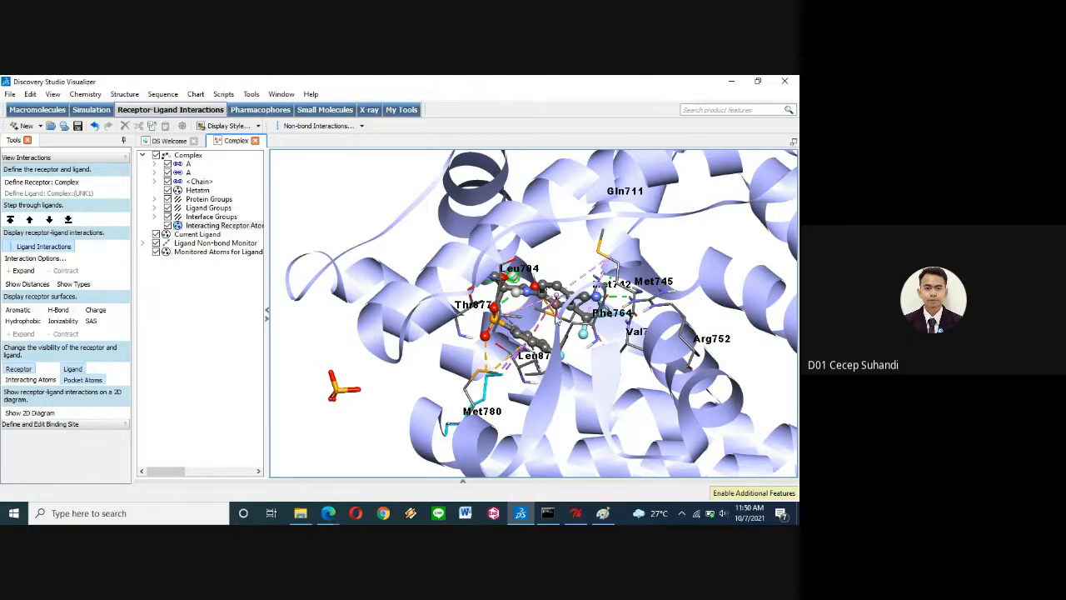
{"action": "mouse_move", "coordinate": [300, 513]}
{"action": "left_click", "coordinate": [302, 488]}
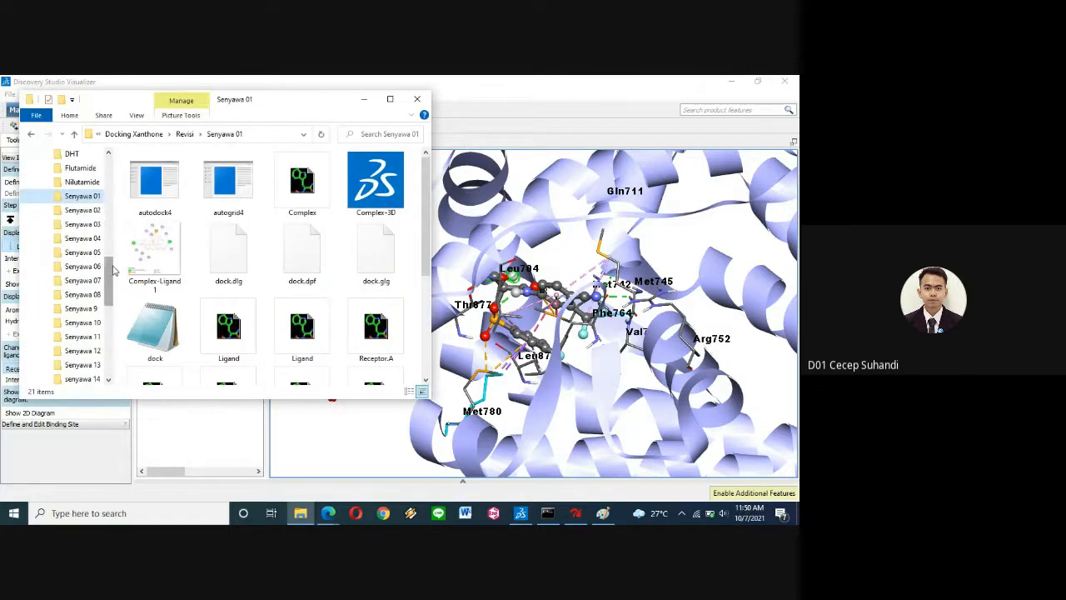
Step: Examine the docking files in the Nilutamide, Bicalutamide and Senyawa 01 folders under Revisi, and return to Discovery Studio Visualizer
{"action": "scroll", "coordinate": [113, 266], "scroll_direction": "up", "scroll_amount": 1}
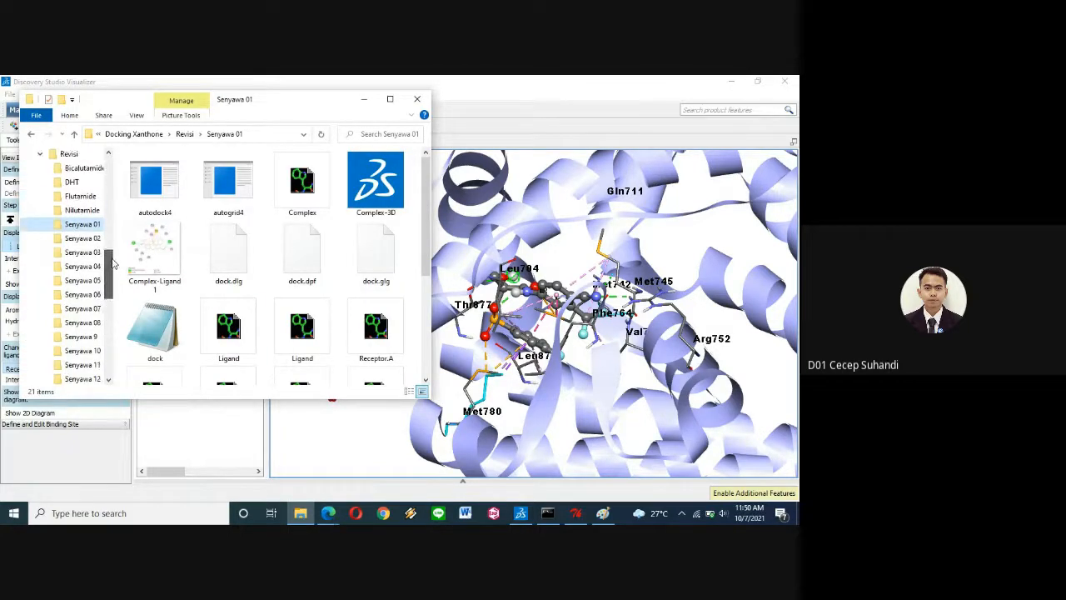
{"action": "left_click", "coordinate": [84, 212]}
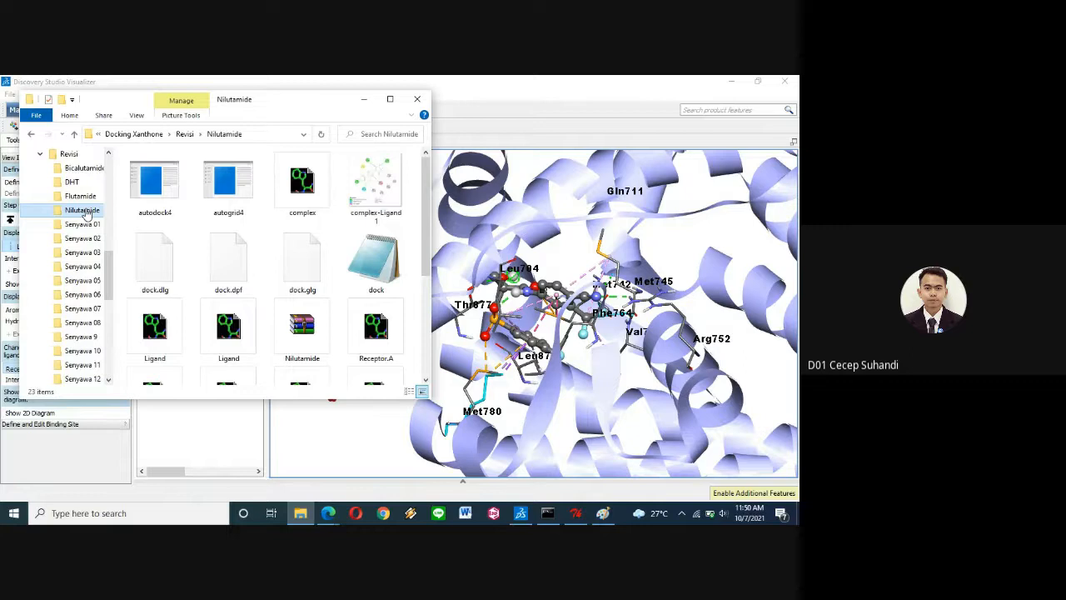
{"action": "left_click", "coordinate": [83, 167]}
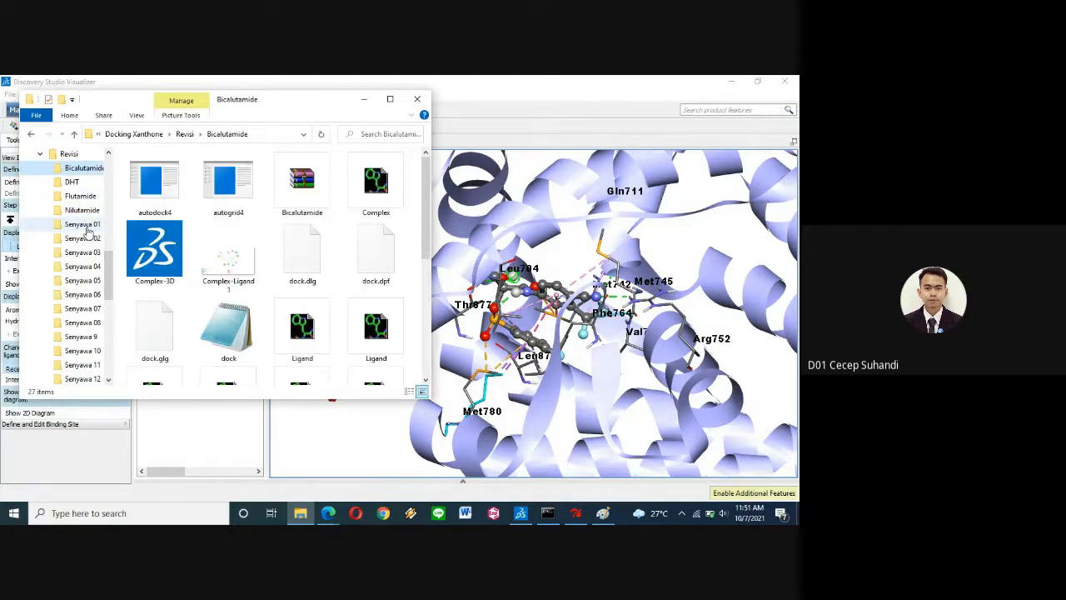
{"action": "left_click", "coordinate": [84, 225]}
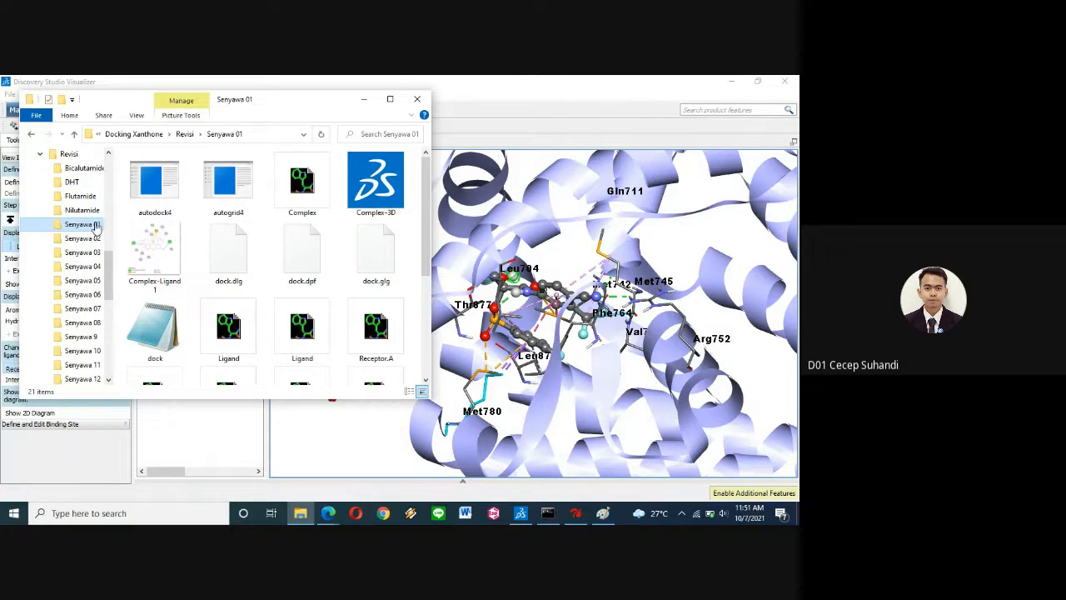
{"action": "left_click", "coordinate": [75, 213]}
{"action": "left_click", "coordinate": [80, 225]}
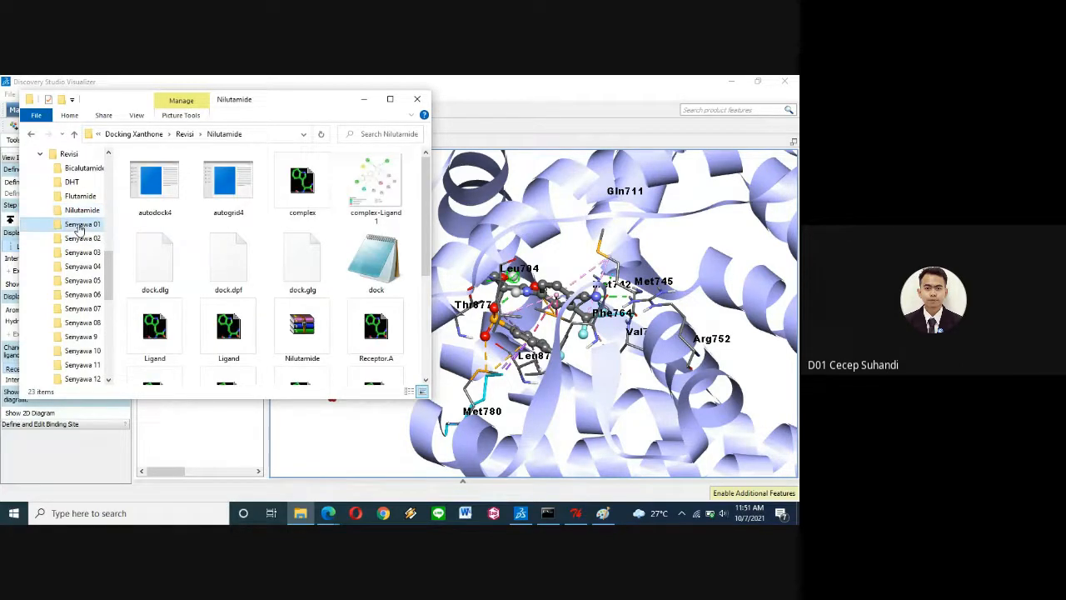
{"action": "left_click", "coordinate": [565, 108]}
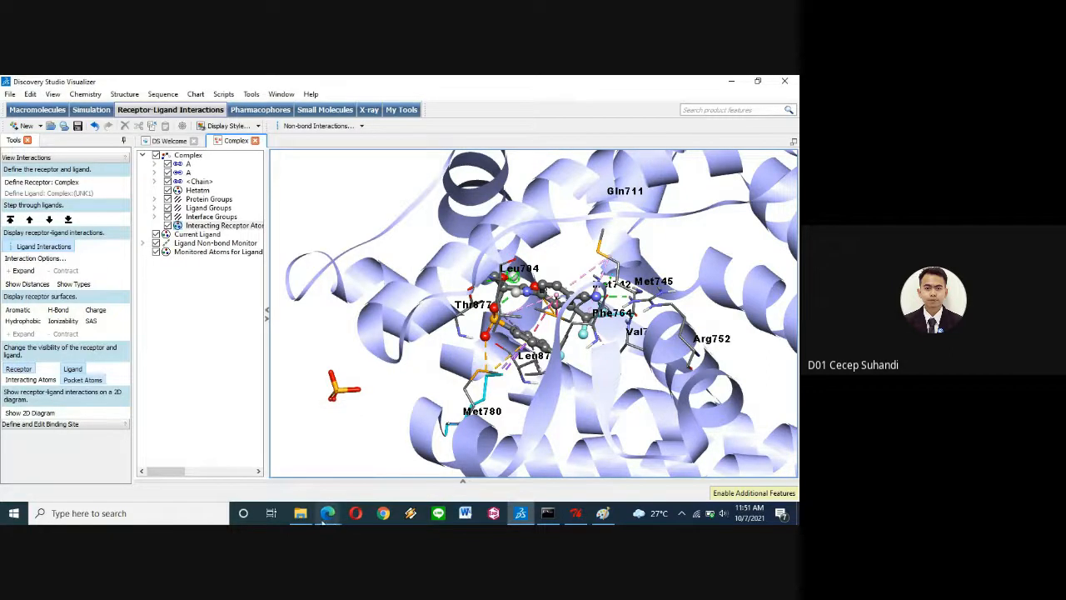
Step: Switch to File Explorer, examine the docking files in the senyawa 14 folder under Revisi, and minimize the window
{"action": "left_click", "coordinate": [302, 487]}
{"action": "scroll", "coordinate": [91, 380], "scroll_direction": "down", "scroll_amount": 2}
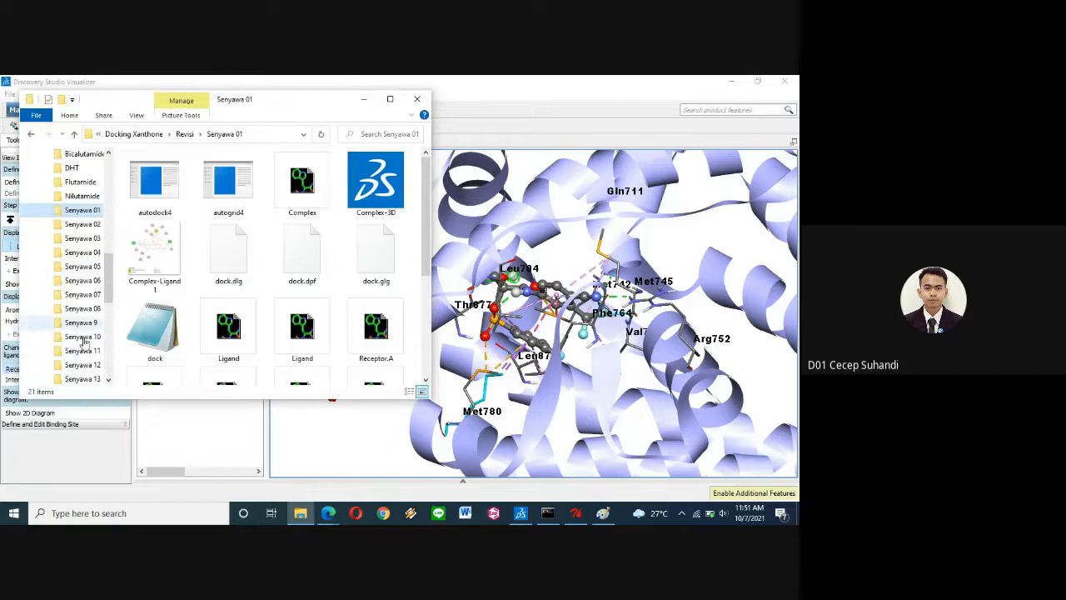
{"action": "left_click", "coordinate": [91, 379]}
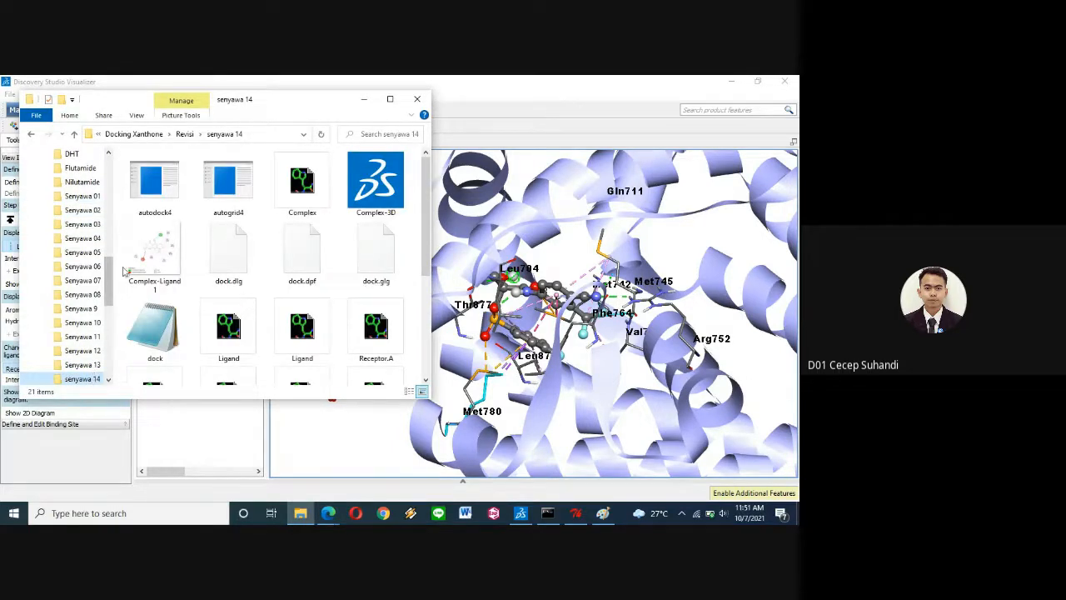
{"action": "scroll", "coordinate": [109, 268], "scroll_direction": "up", "scroll_amount": 1}
{"action": "scroll", "coordinate": [109, 268], "scroll_direction": "up", "scroll_amount": 3}
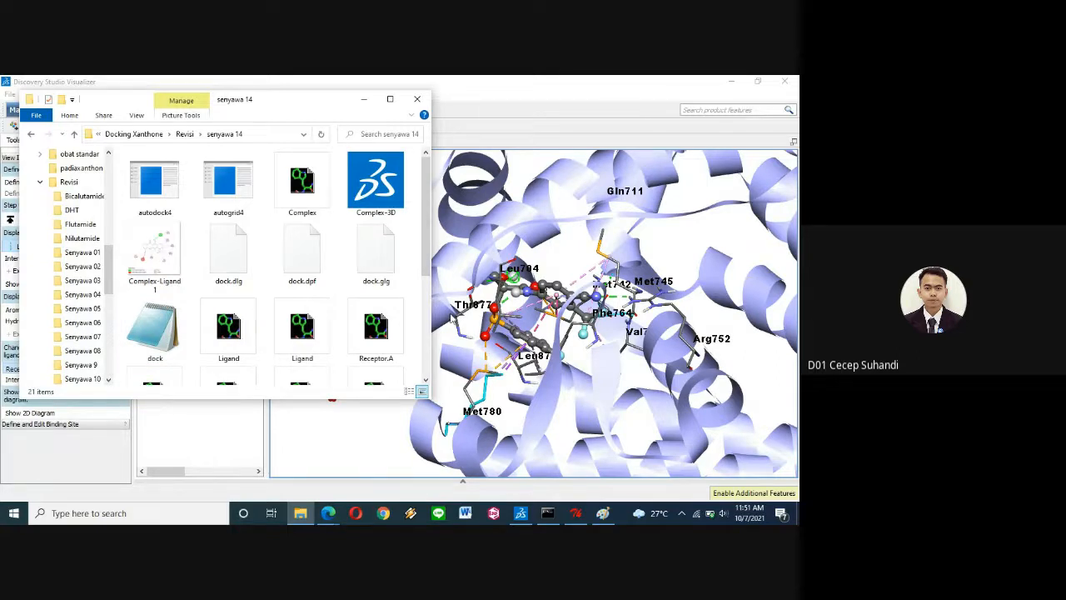
{"action": "left_click", "coordinate": [364, 101]}
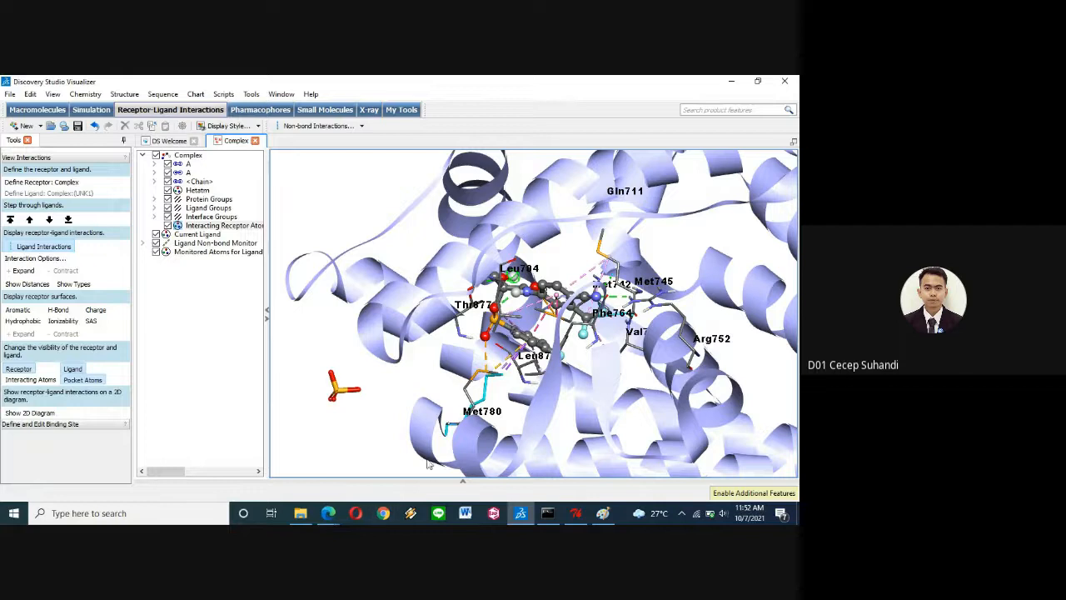
Step: Switch to the Google Meet call in Microsoft Edge and stop the meeting recording
{"action": "mouse_move", "coordinate": [328, 513]}
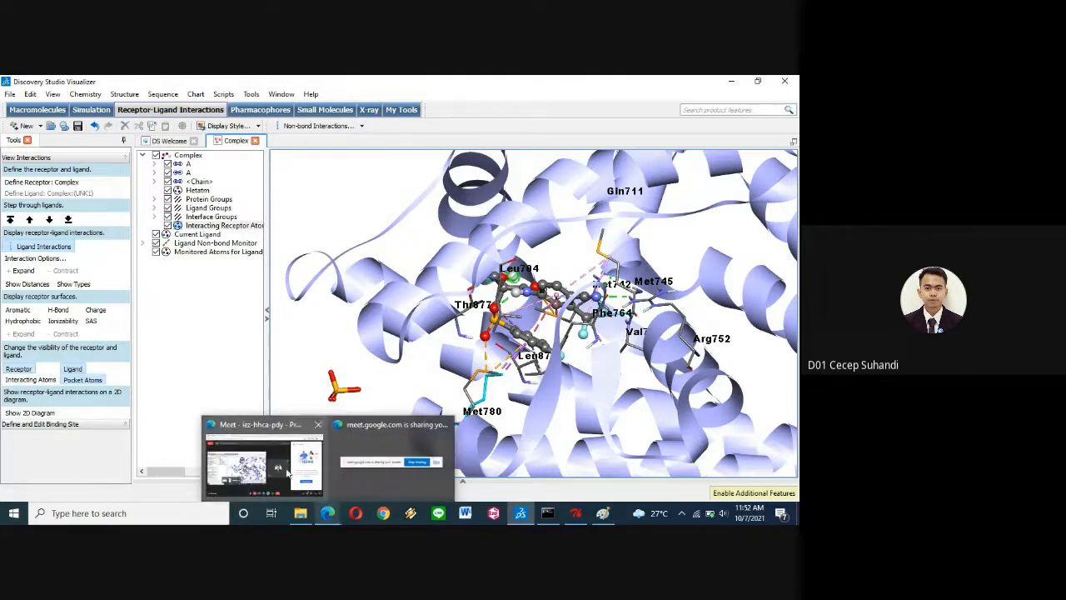
{"action": "left_click", "coordinate": [303, 467]}
{"action": "left_click", "coordinate": [686, 397]}
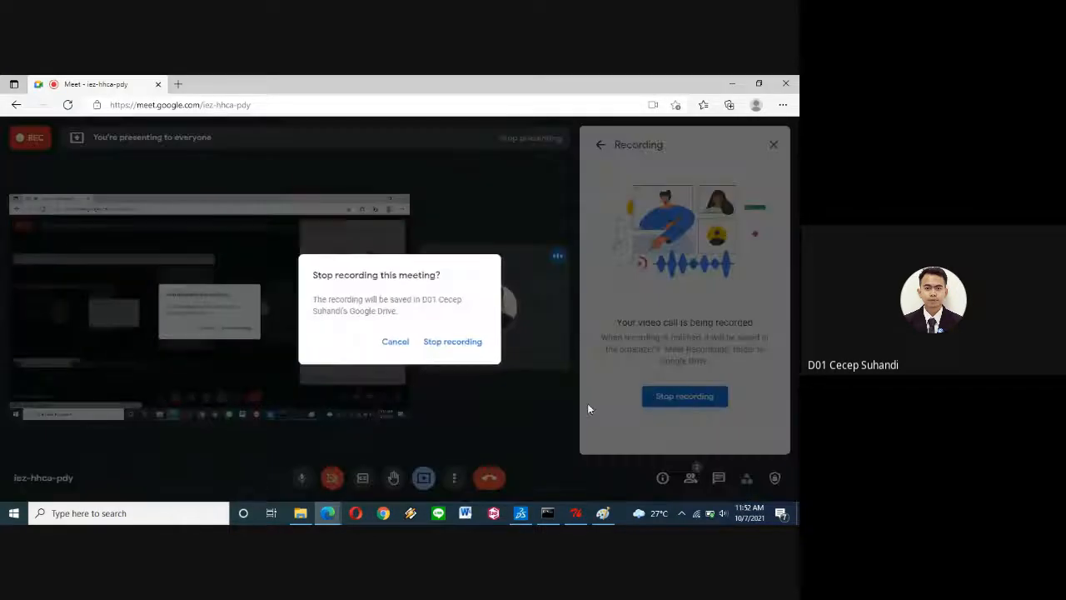